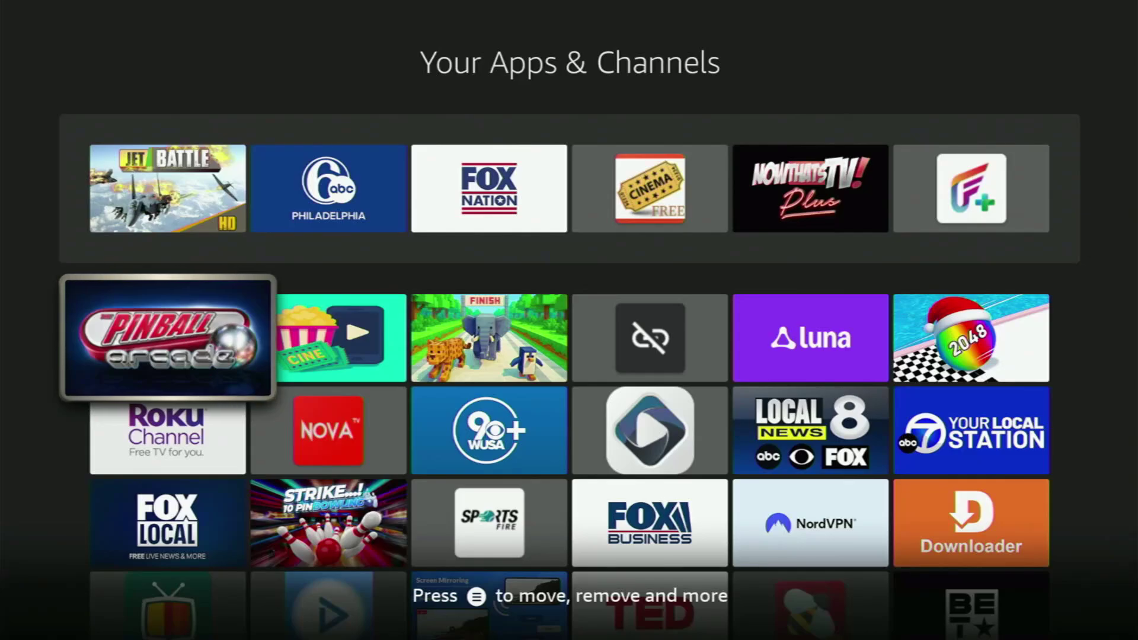
Browse the home app rows from Roku Channel across to NordVPN, ending on Downloader.
{"action": "key", "text": "Down"}
{"action": "key", "text": "Right"}
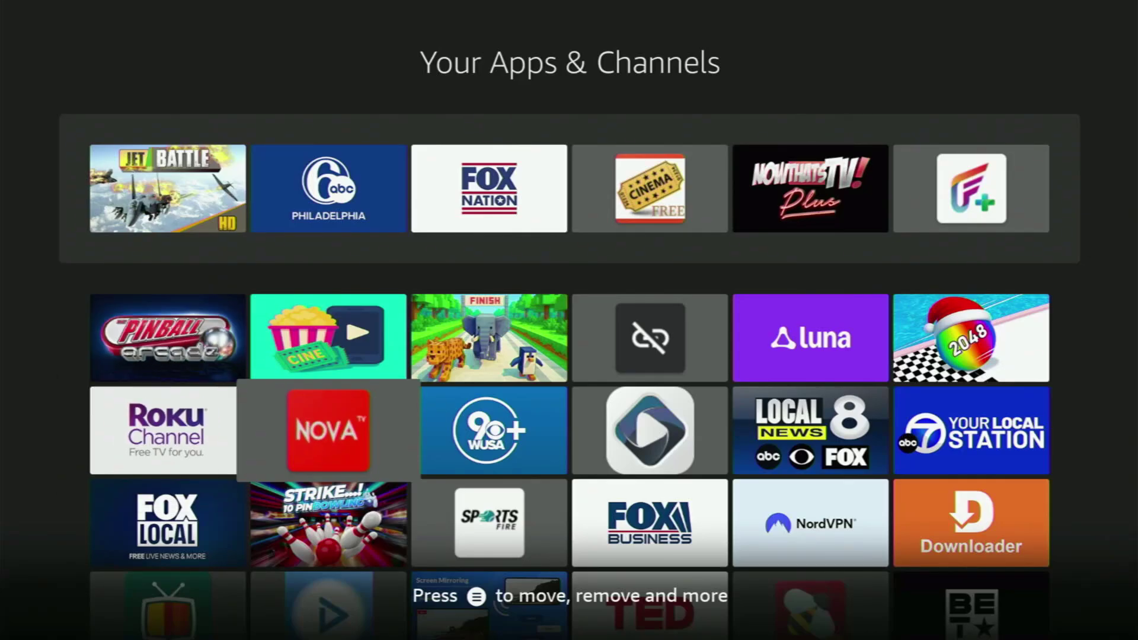
{"action": "key", "text": "Right"}
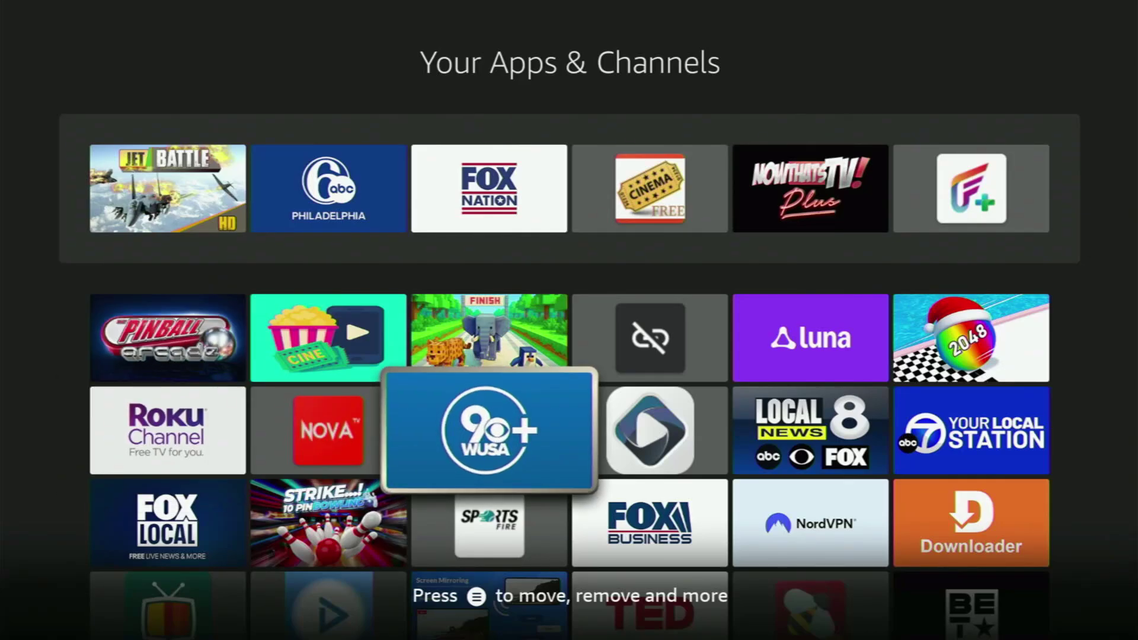
{"action": "key", "text": "Right"}
{"action": "key", "text": "Right"}
{"action": "key", "text": "Right"}
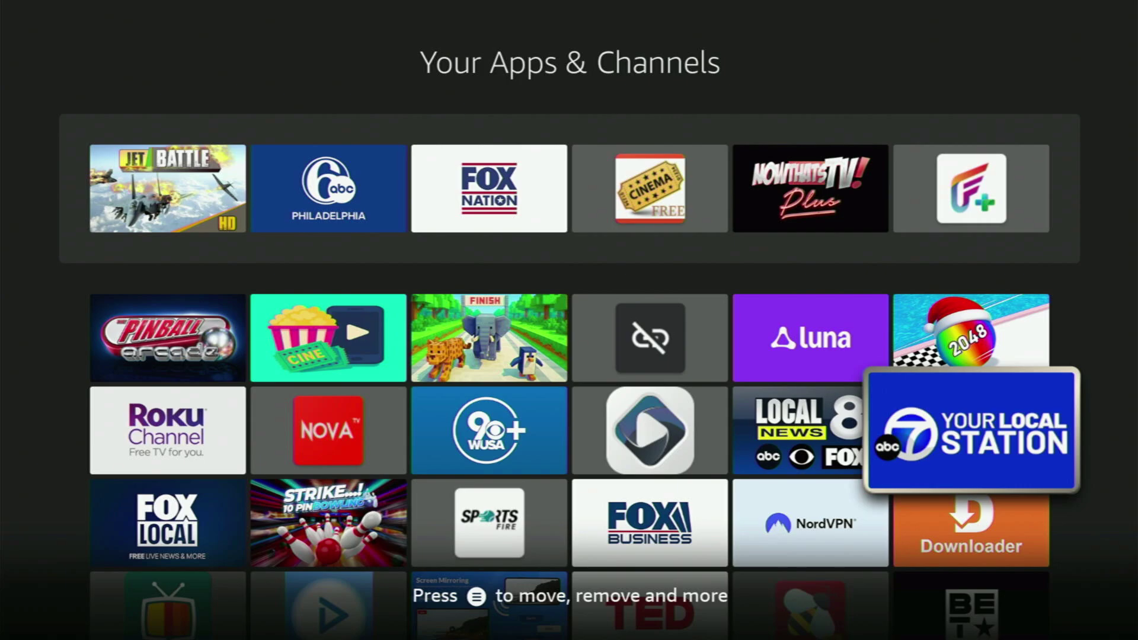
{"action": "key", "text": "Down"}
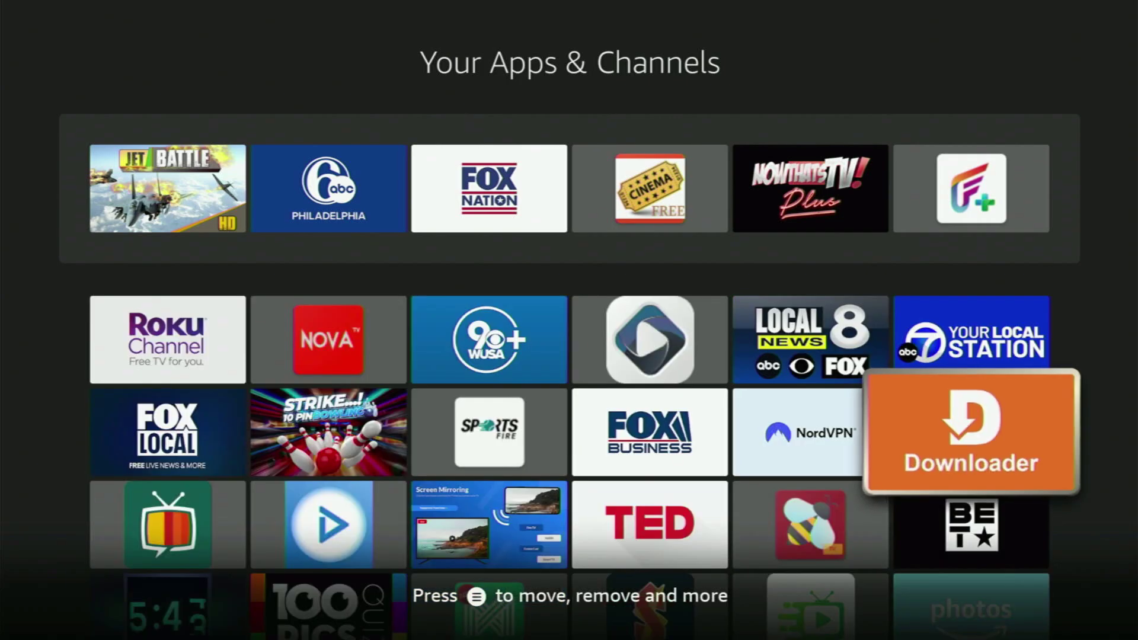
{"action": "key", "text": "Left"}
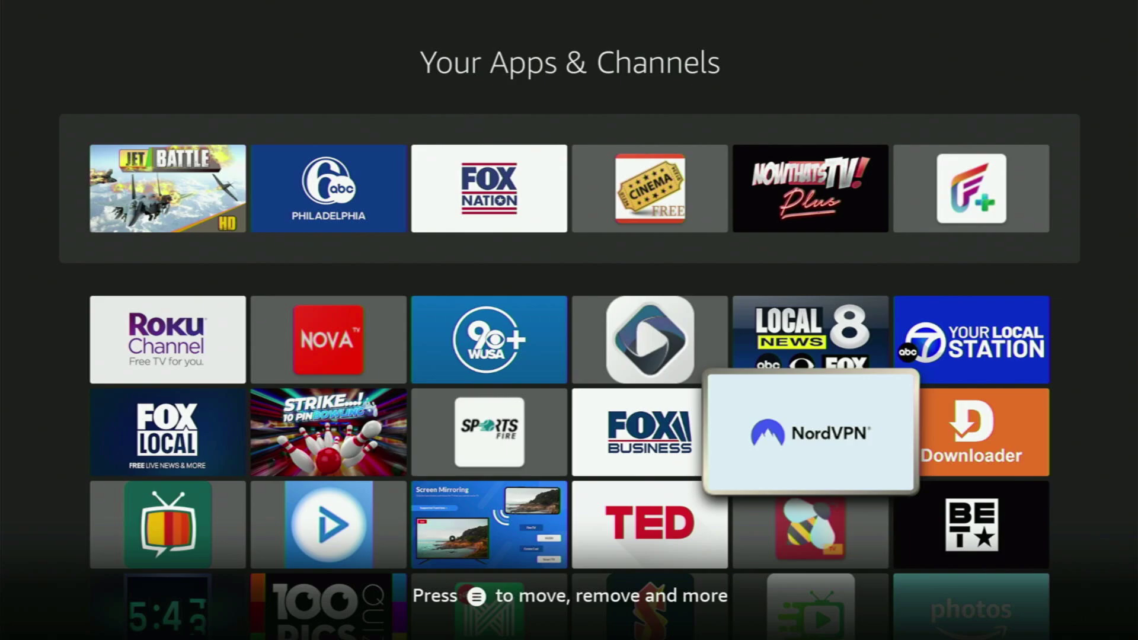
{"action": "key", "text": "Right"}
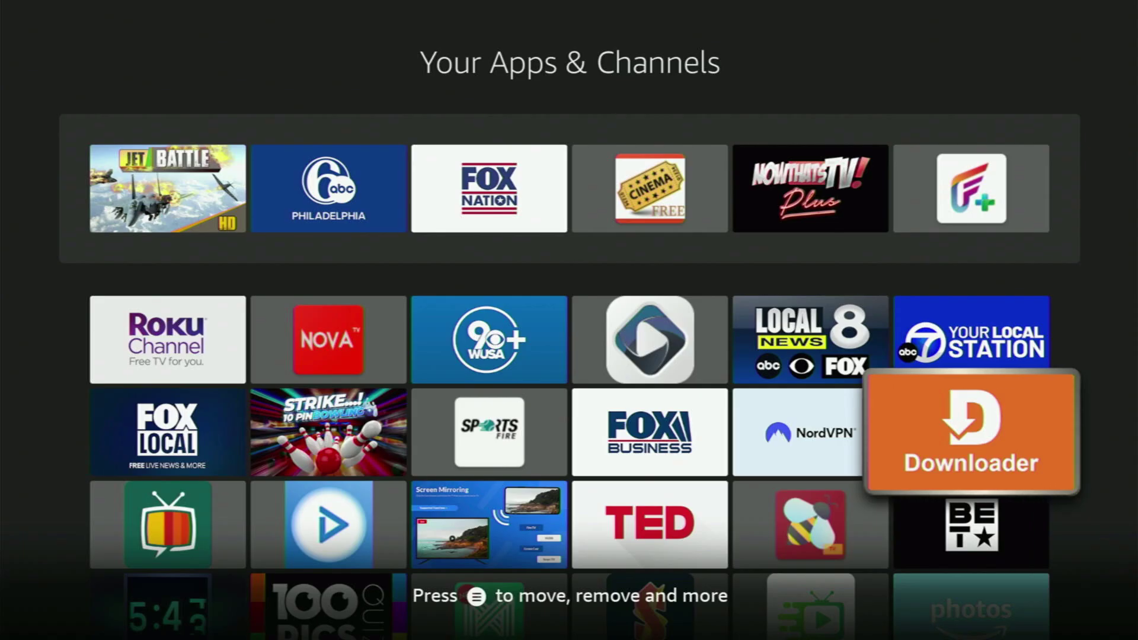
From the home screen, start a Fire TV search and enter 'Do' on the on-screen keyboard.
{"action": "key", "text": "Home"}
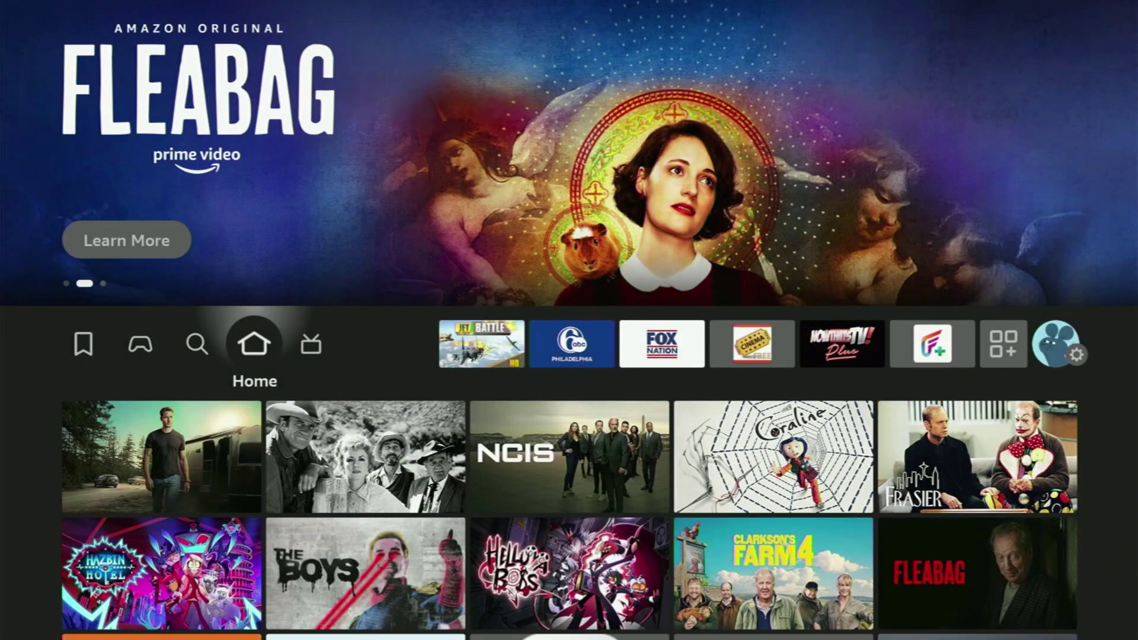
{"action": "key", "text": "Left"}
{"action": "key", "text": "Down"}
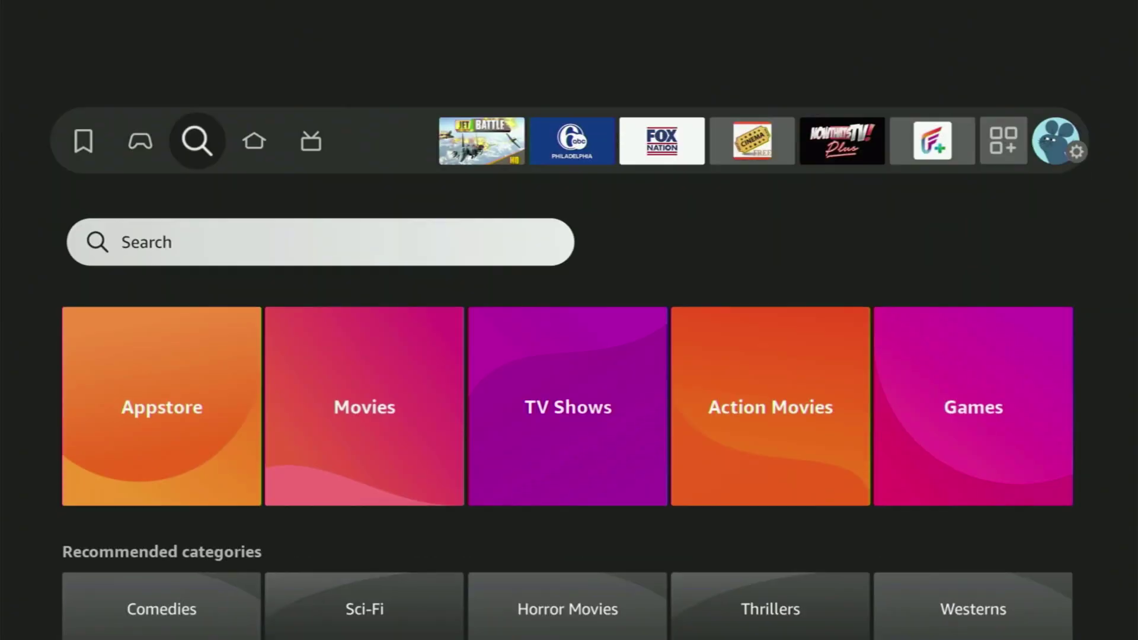
{"action": "key", "text": "Return"}
{"action": "key", "text": "Right"}
{"action": "key", "text": "Right"}
{"action": "key", "text": "Right"}
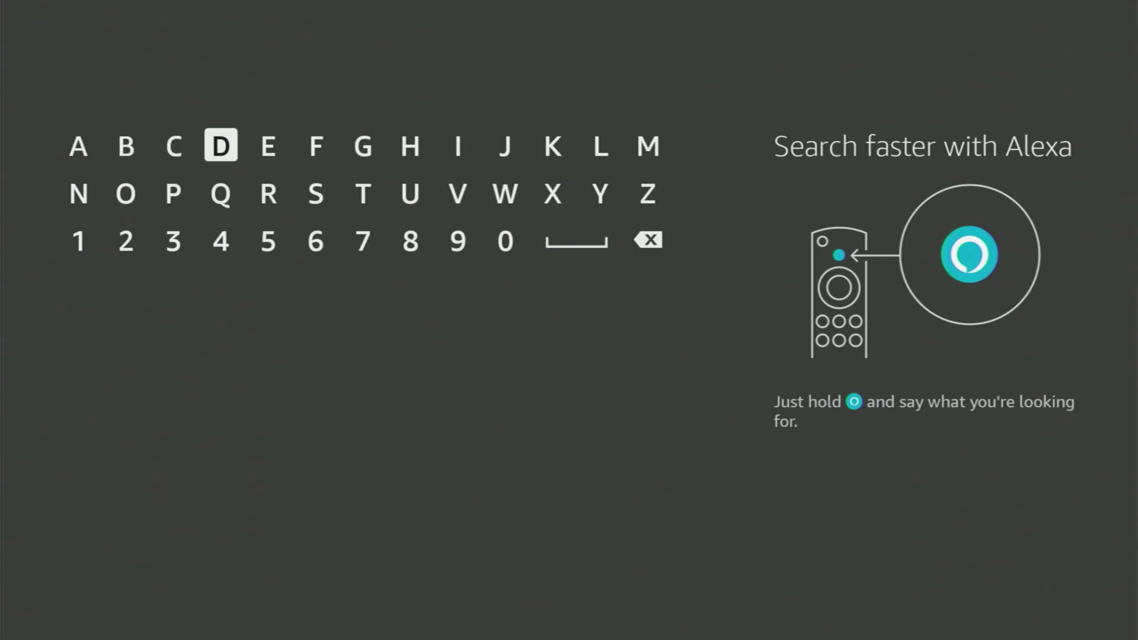
{"action": "key", "text": "Return"}
{"action": "key", "text": "Down"}
{"action": "key", "text": "Left"}
{"action": "key", "text": "Left"}
{"action": "key", "text": "Return"}
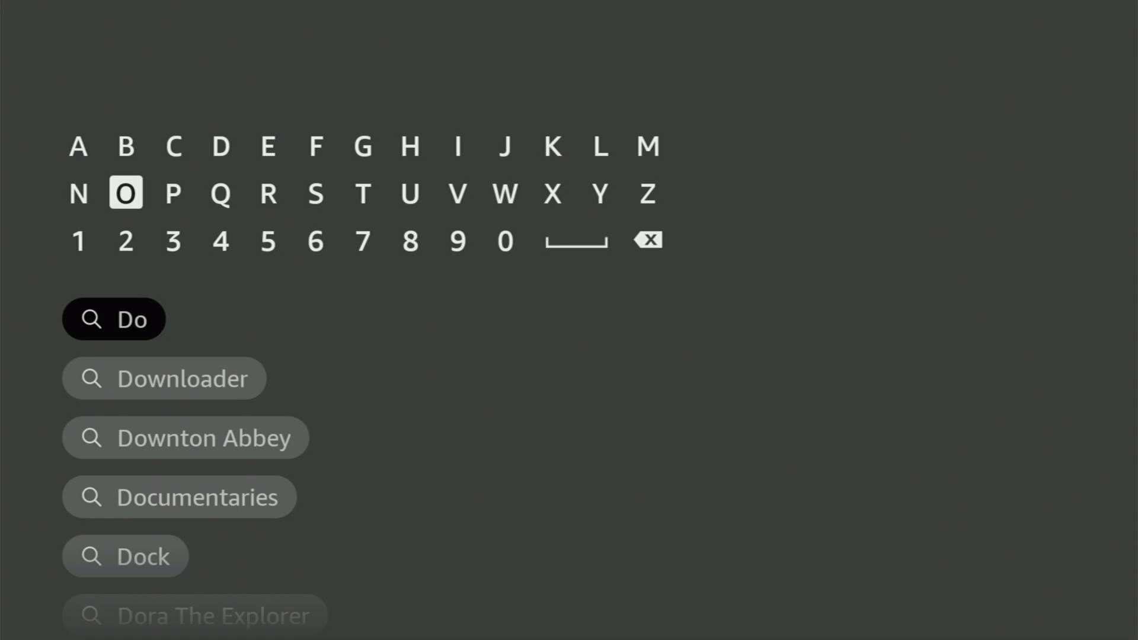
Search for 'downloader' and browse the results to ES File Explorer and Wireless File Manager.
{"action": "key", "text": "Down"}
{"action": "key", "text": "Down"}
{"action": "key", "text": "Down"}
{"action": "key", "text": "Return"}
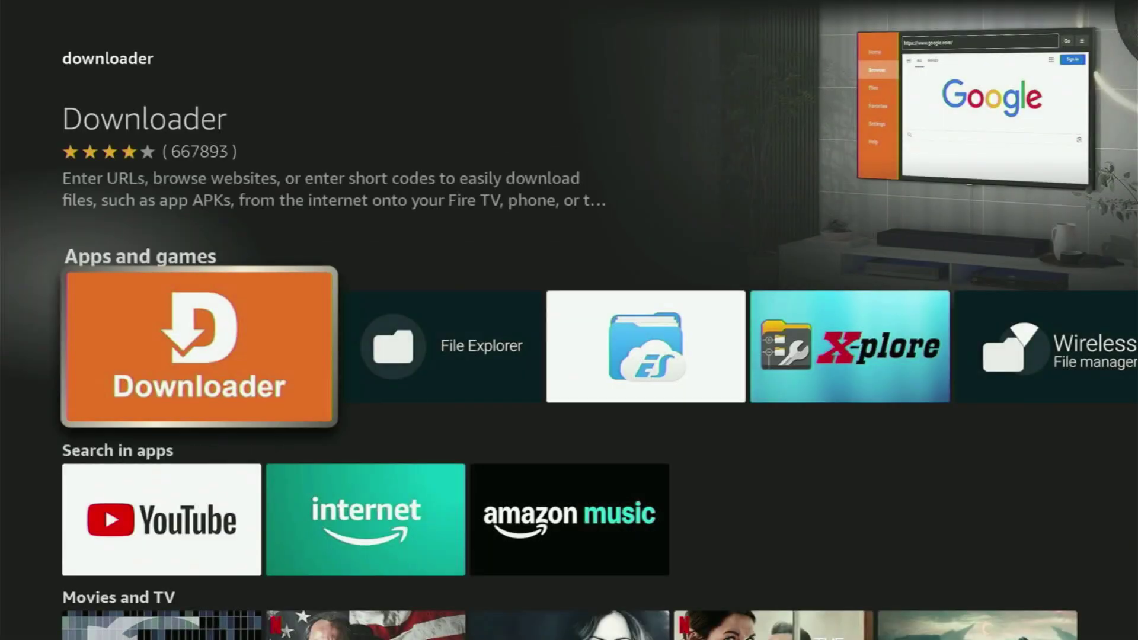
{"action": "key", "text": "Right"}
{"action": "key", "text": "Right"}
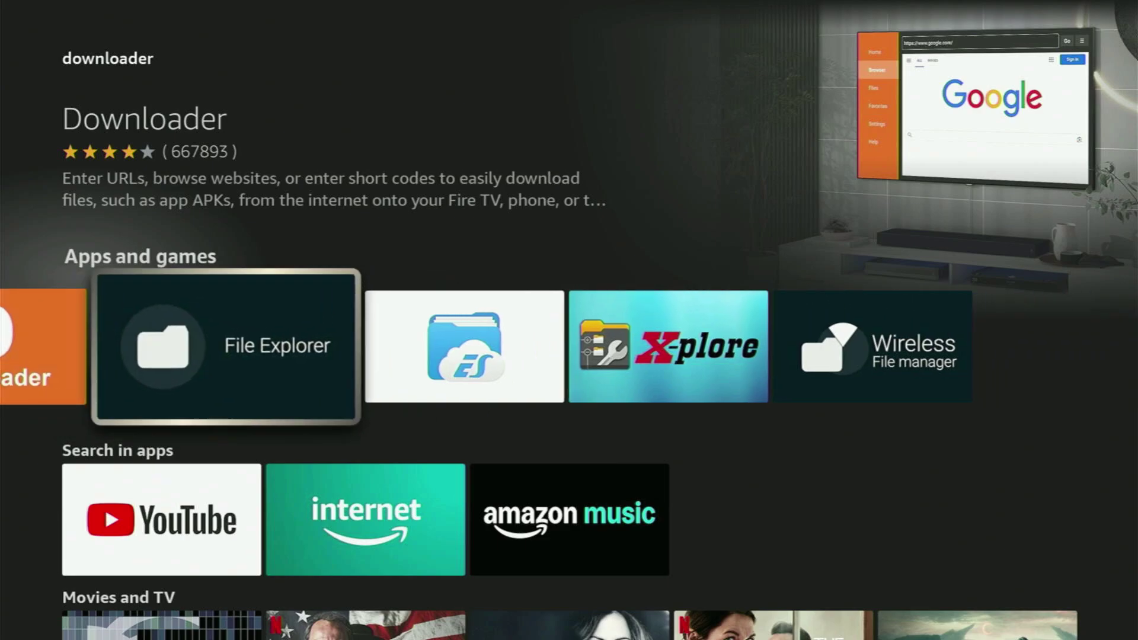
{"action": "key", "text": "Right"}
{"action": "key", "text": "Right"}
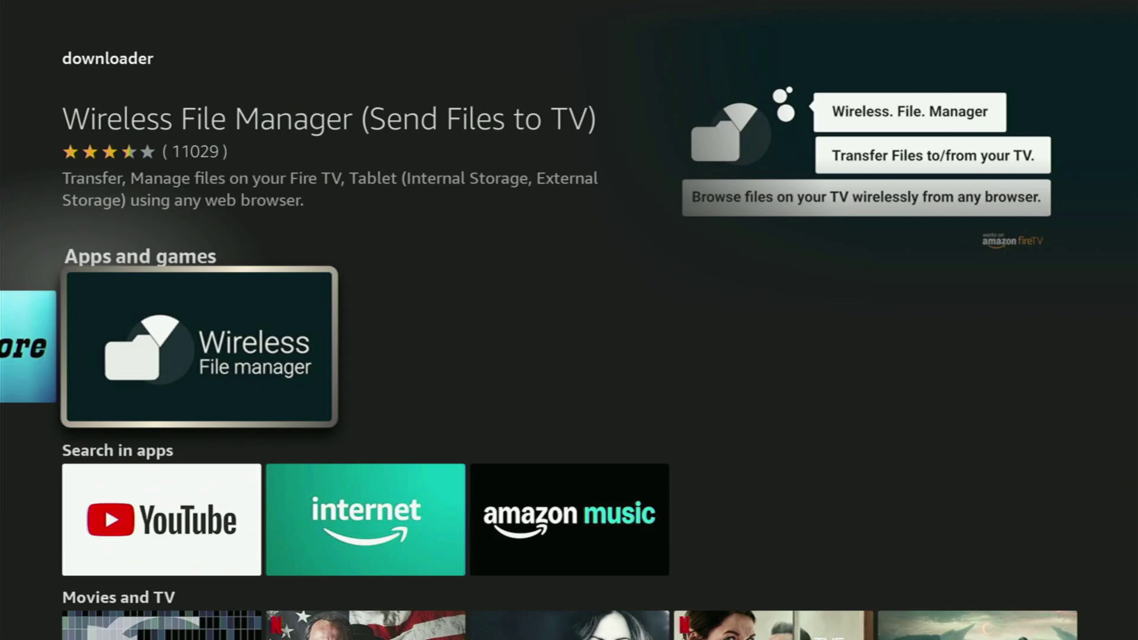
Go from the home screen to Settings and open My Fire TV.
{"action": "key", "text": "Home"}
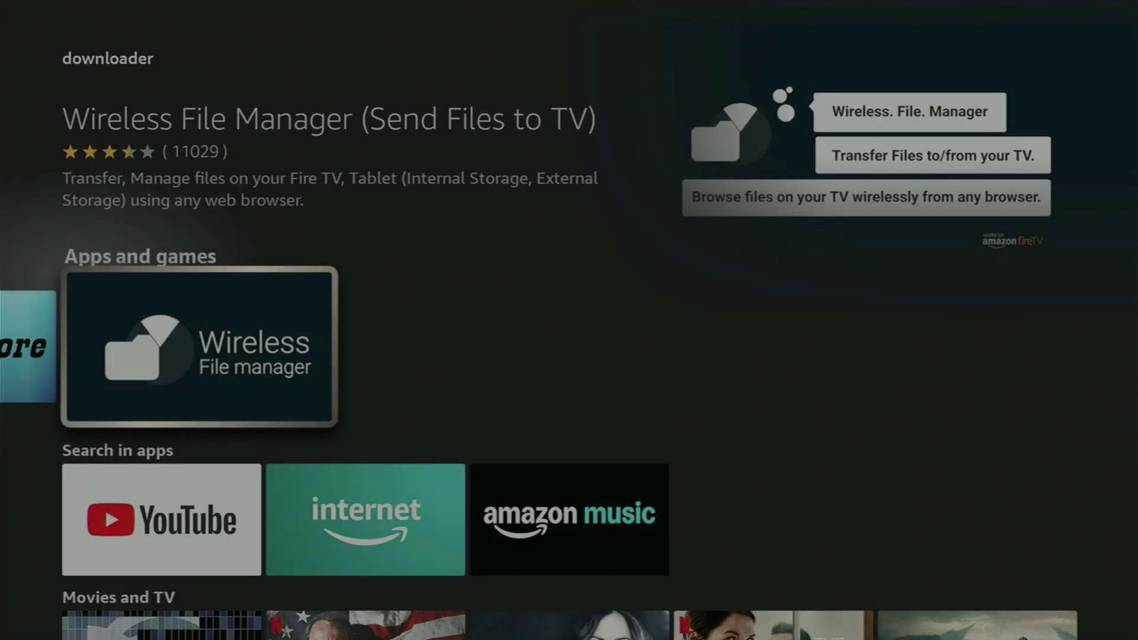
{"action": "key", "text": "Right"}
{"action": "key", "text": "Right"}
{"action": "key", "text": "Right"}
{"action": "key", "text": "Right"}
{"action": "key", "text": "Right"}
{"action": "key", "text": "Right"}
{"action": "key", "text": "Right"}
{"action": "key", "text": "Right"}
{"action": "key", "text": "Right"}
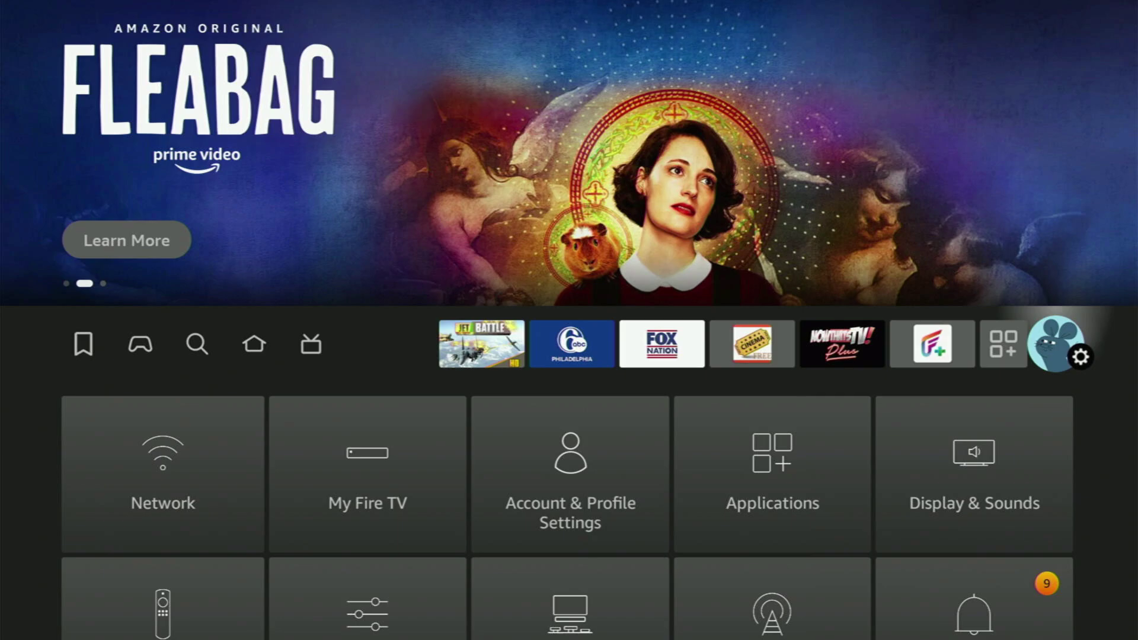
{"action": "key", "text": "Down"}
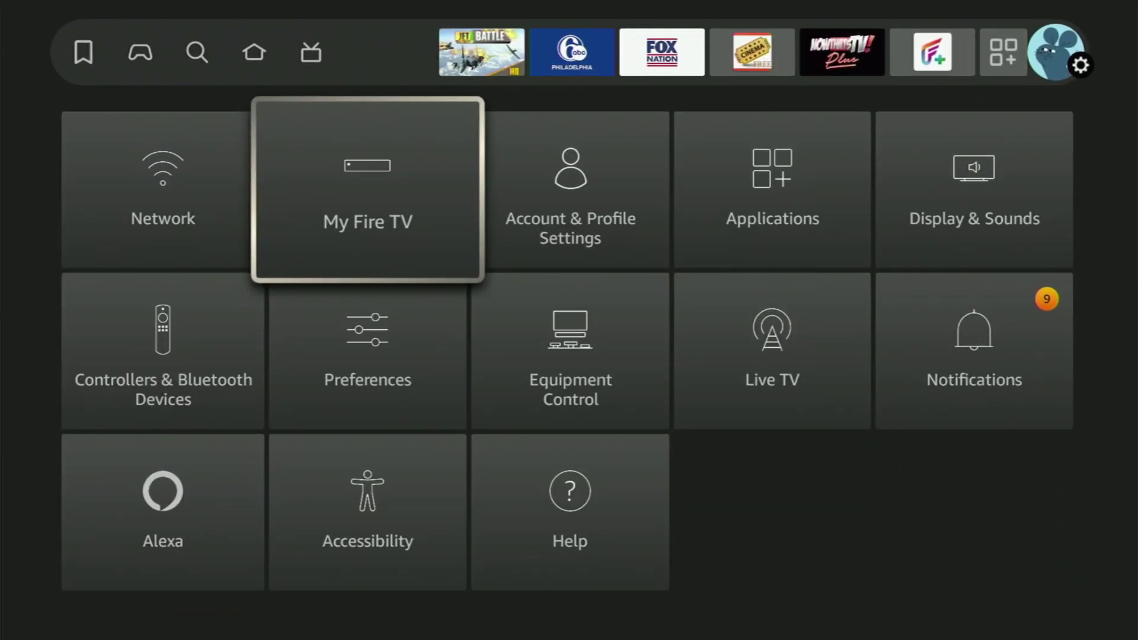
{"action": "key", "text": "Return"}
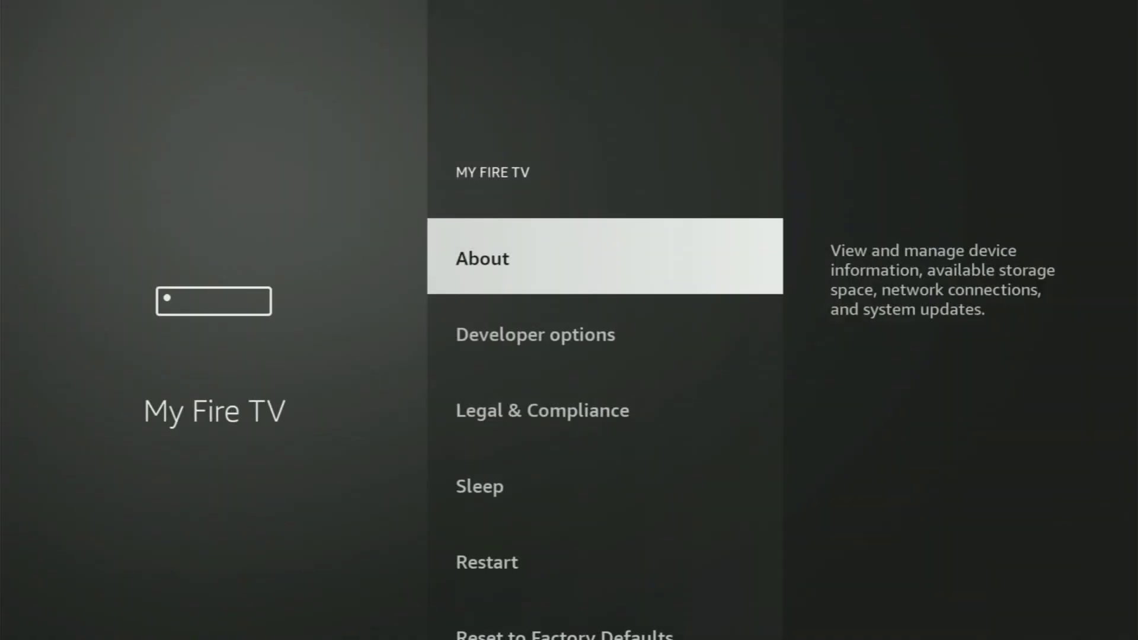
Scroll through Developer options, Legal & Compliance, Sleep and Restart, then back up to About.
{"action": "key", "text": "Down"}
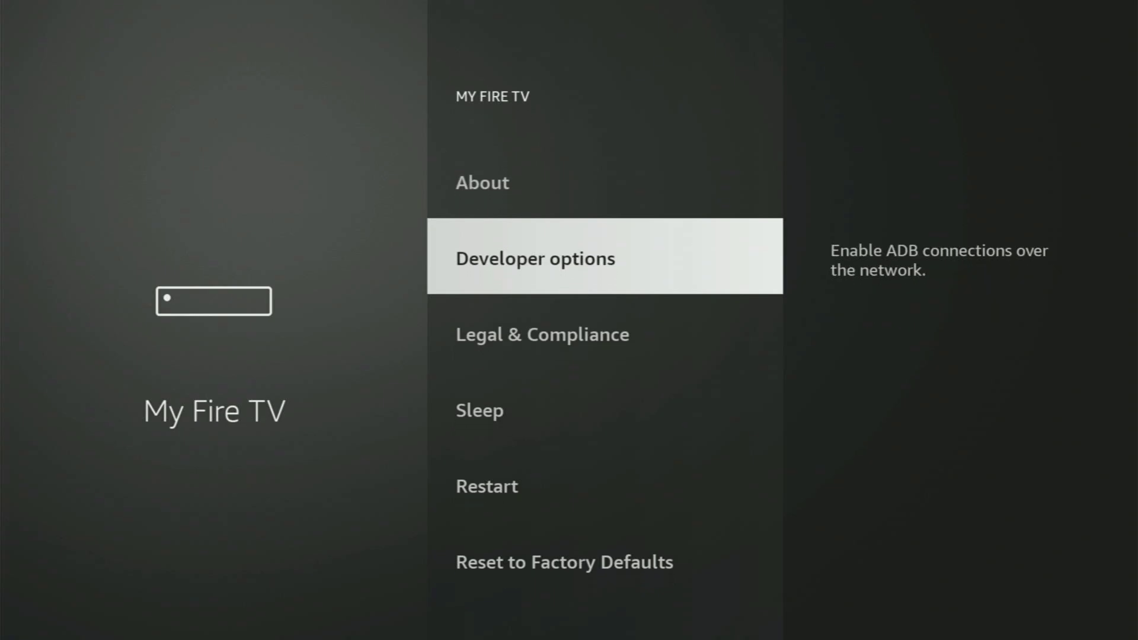
{"action": "key", "text": "Down"}
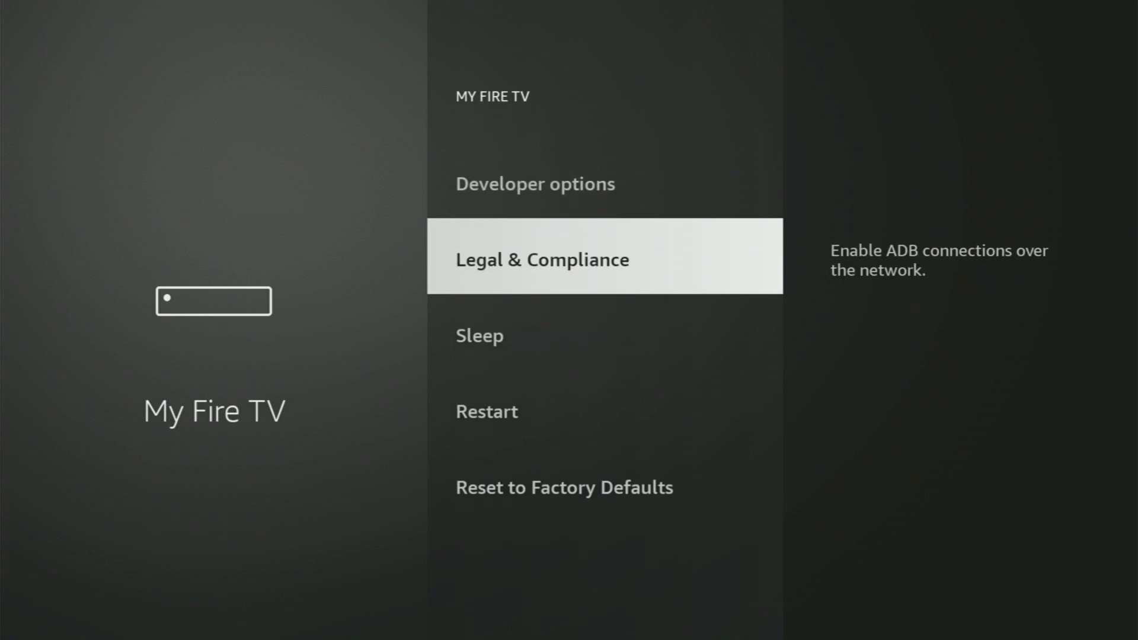
{"action": "key", "text": "Down"}
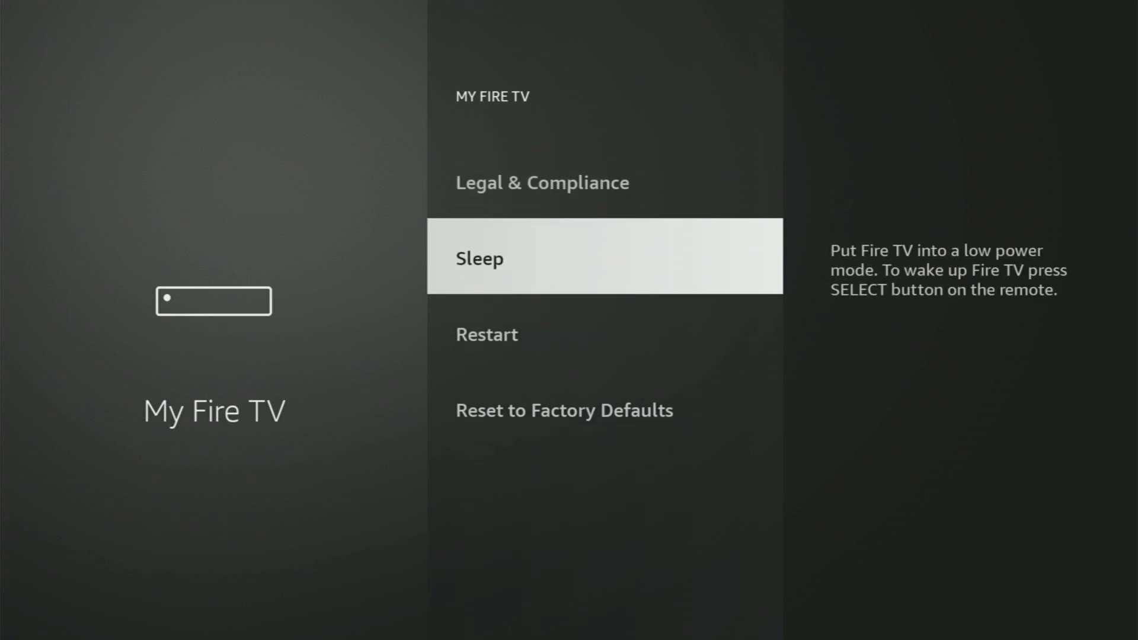
{"action": "key", "text": "Down"}
{"action": "key", "text": "Down"}
{"action": "key", "text": "Up"}
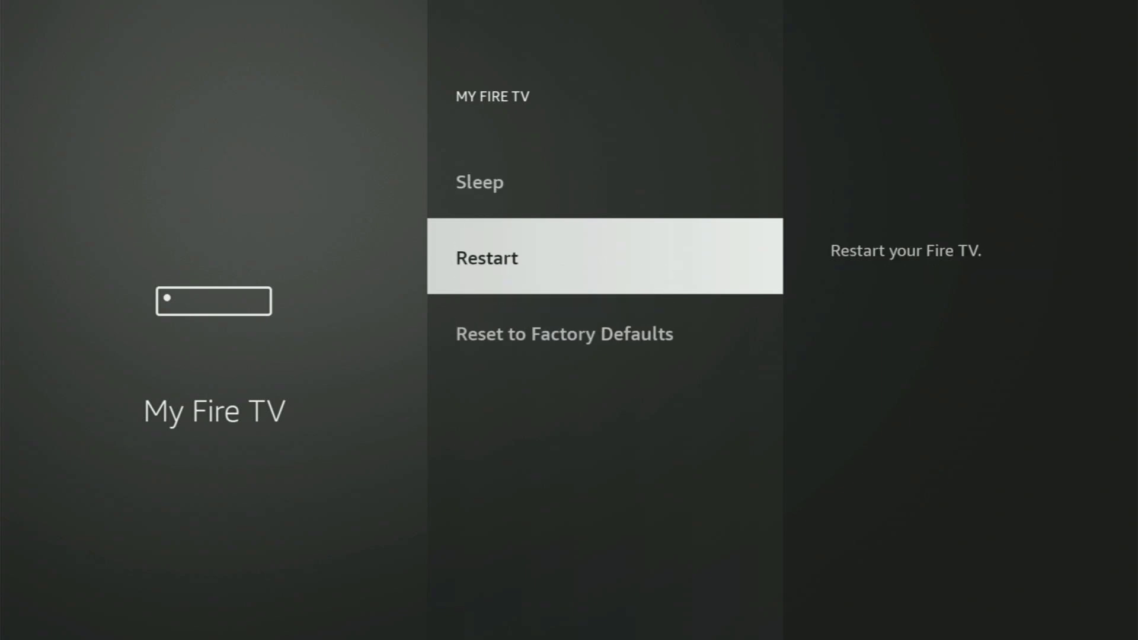
{"action": "key", "text": "Up"}
{"action": "key", "text": "Up"}
{"action": "key", "text": "Up"}
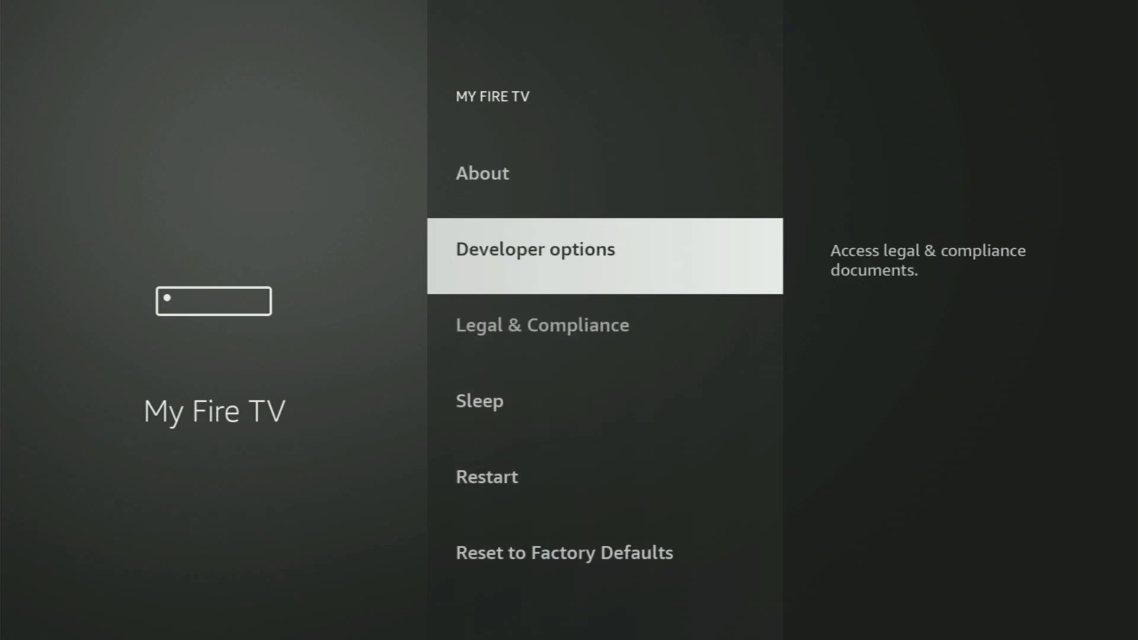
{"action": "key", "text": "Up"}
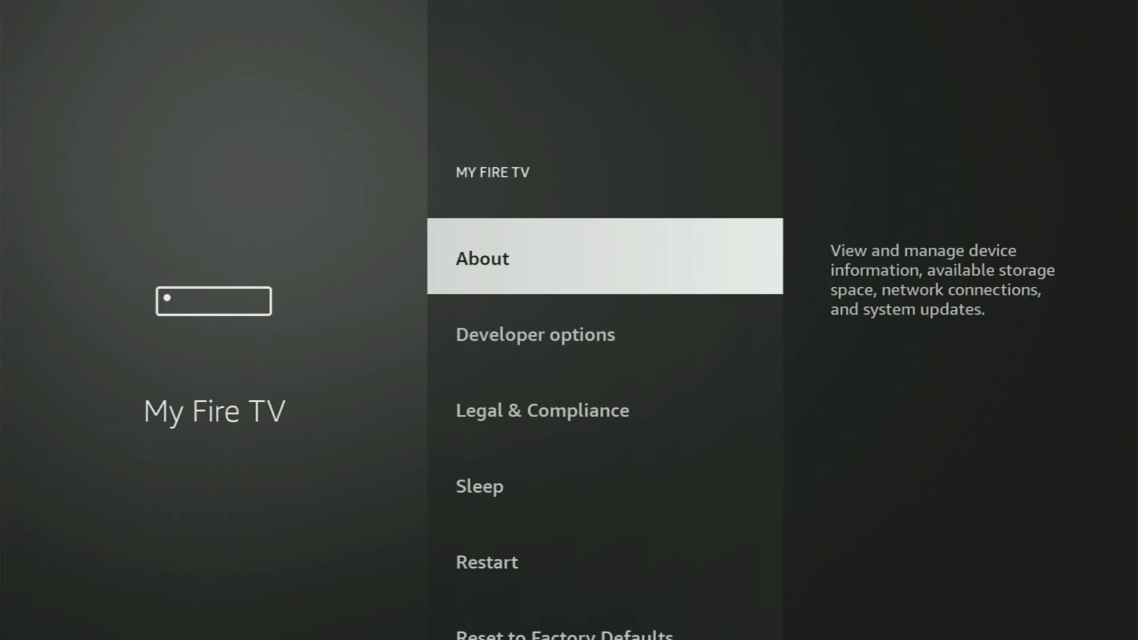
{"action": "key", "text": "Down"}
{"action": "key", "text": "Down"}
{"action": "key", "text": "Down"}
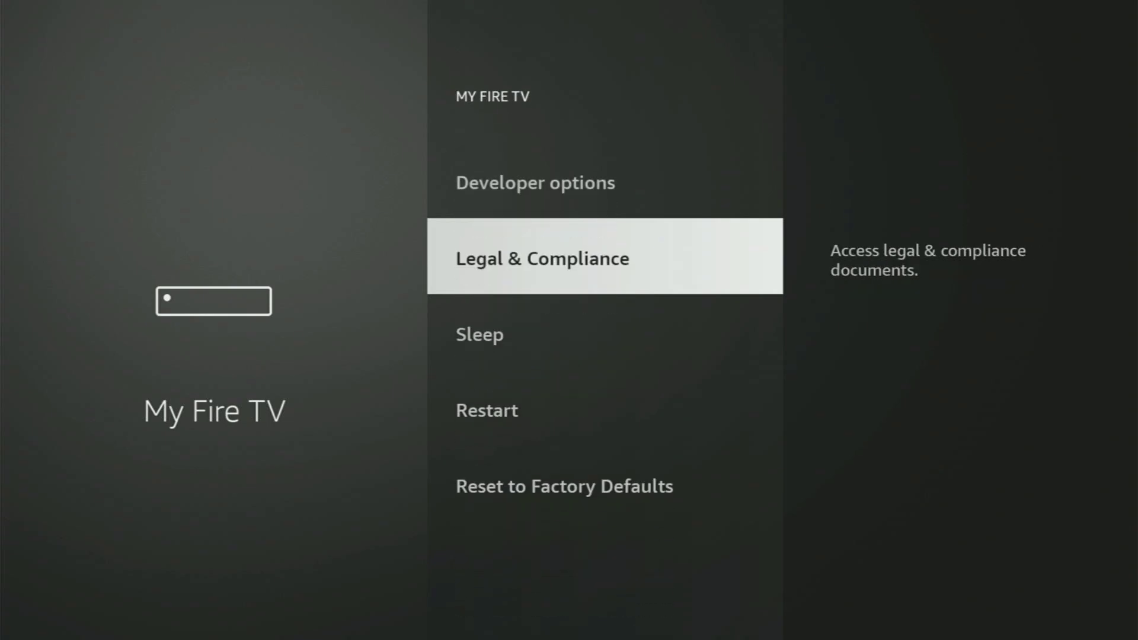
{"action": "key", "text": "Down"}
{"action": "key", "text": "Down"}
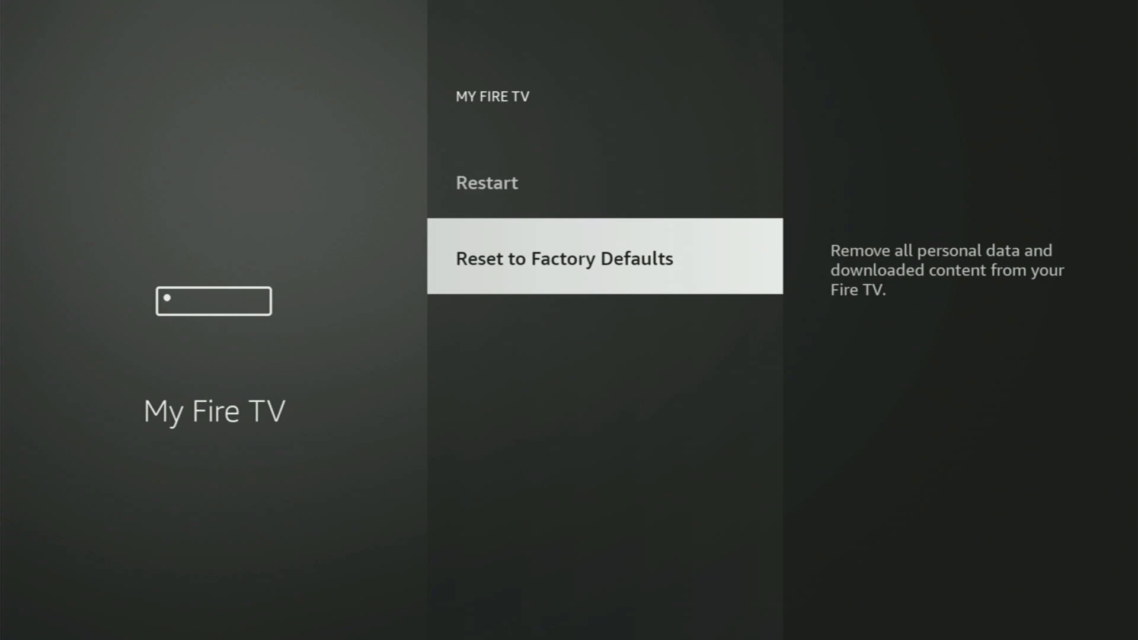
{"action": "key", "text": "Up"}
{"action": "key", "text": "Up"}
{"action": "key", "text": "Up"}
{"action": "key", "text": "Up"}
{"action": "key", "text": "Up"}
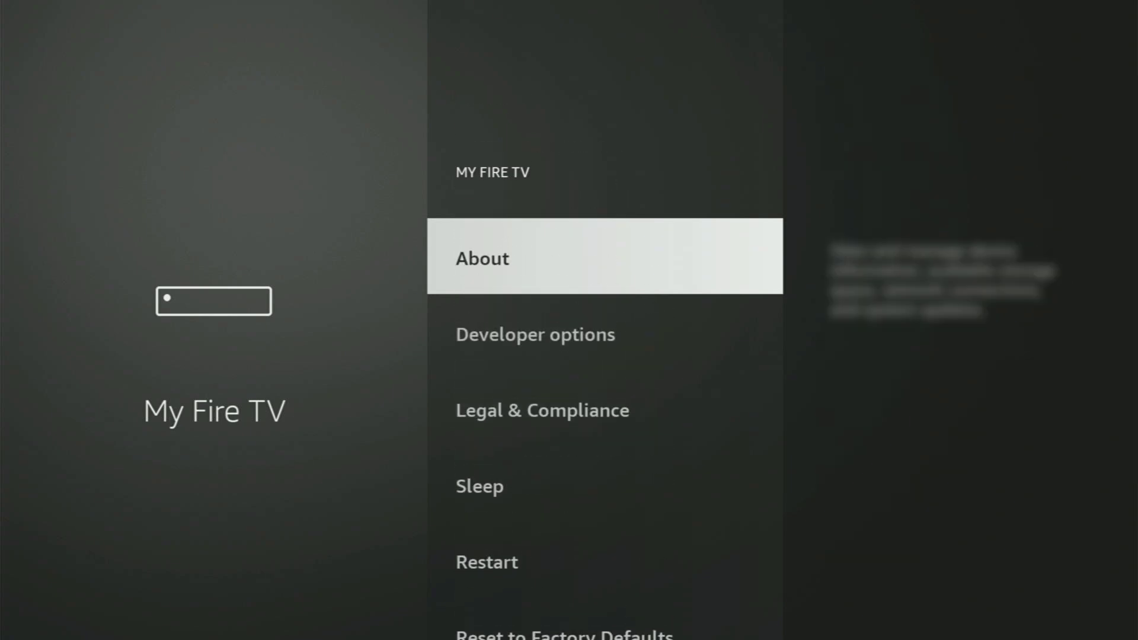
Open About, select Fire TV to confirm developer mode is already on, then move to Storage.
{"action": "key", "text": "Return"}
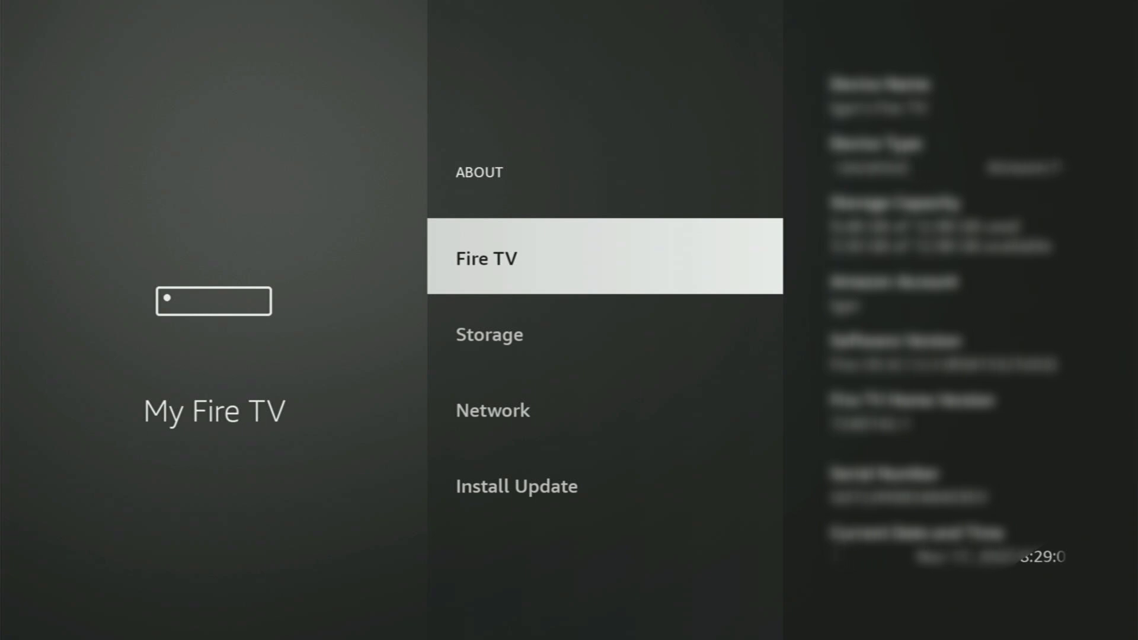
{"action": "key", "text": "Return"}
{"action": "key", "text": "Return"}
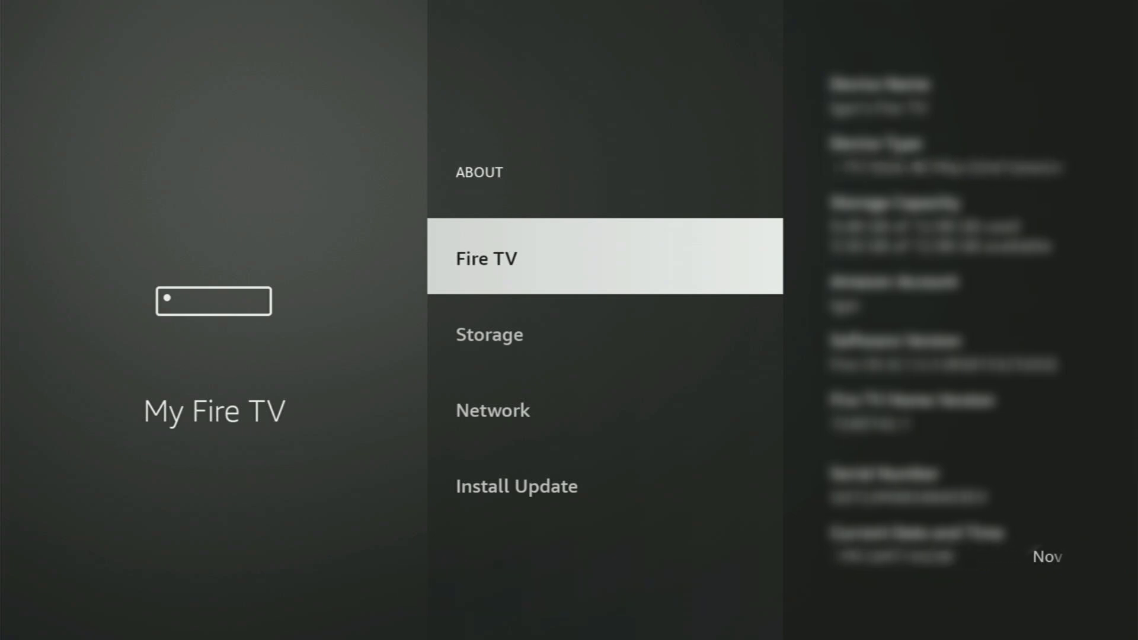
{"action": "key", "text": "Down"}
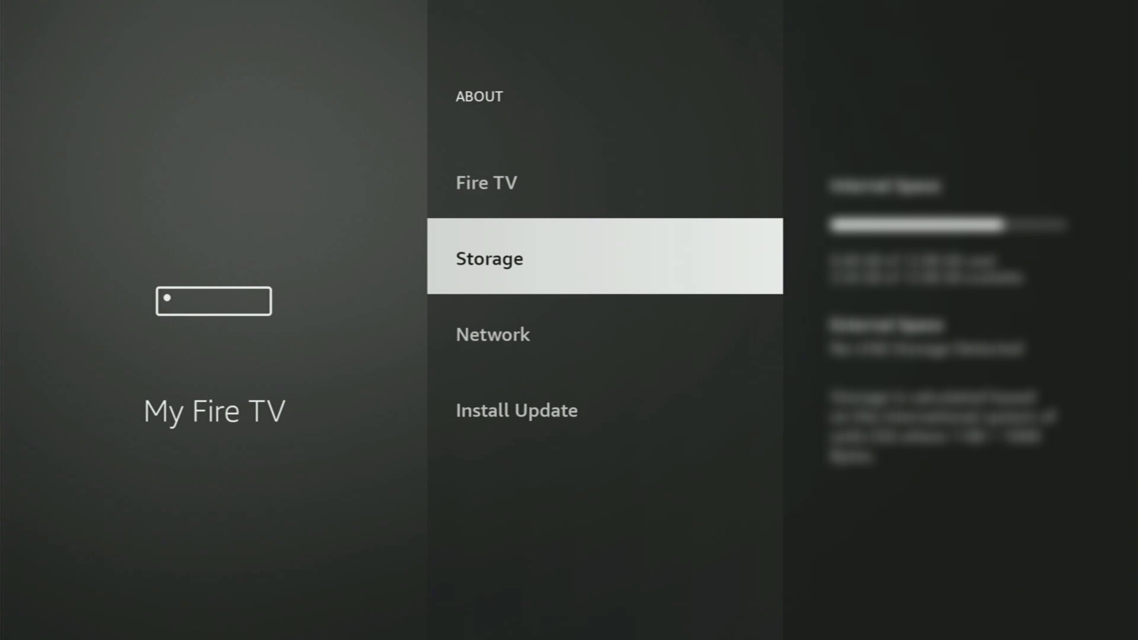
In Developer options, open Install unknown apps and toggle Downloader's permission back on.
{"action": "key", "text": "Escape"}
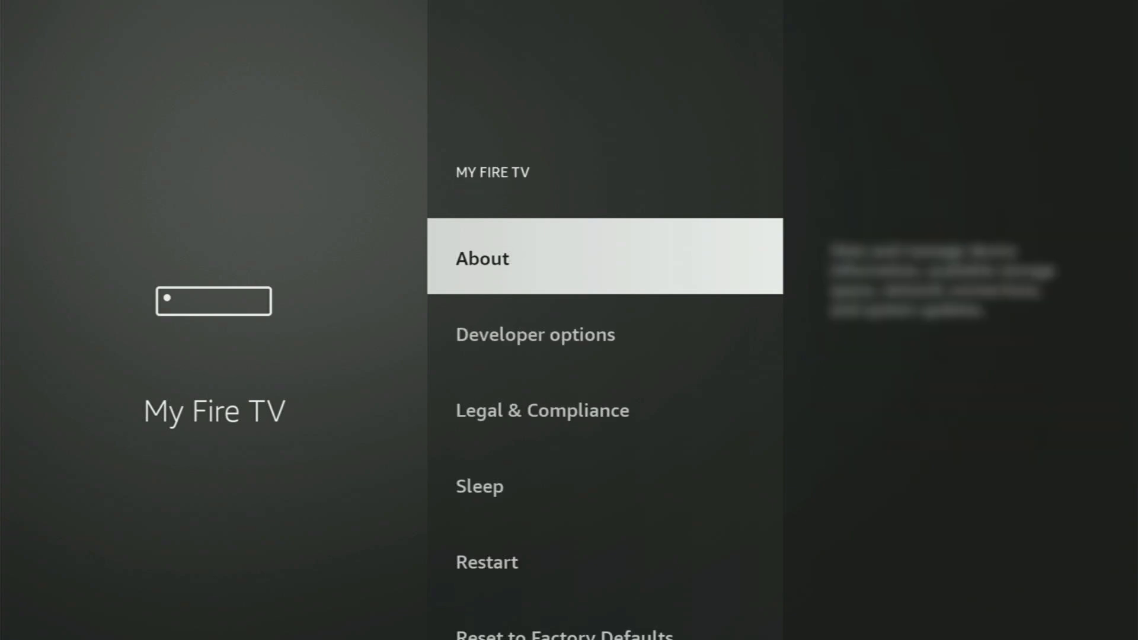
{"action": "key", "text": "Down"}
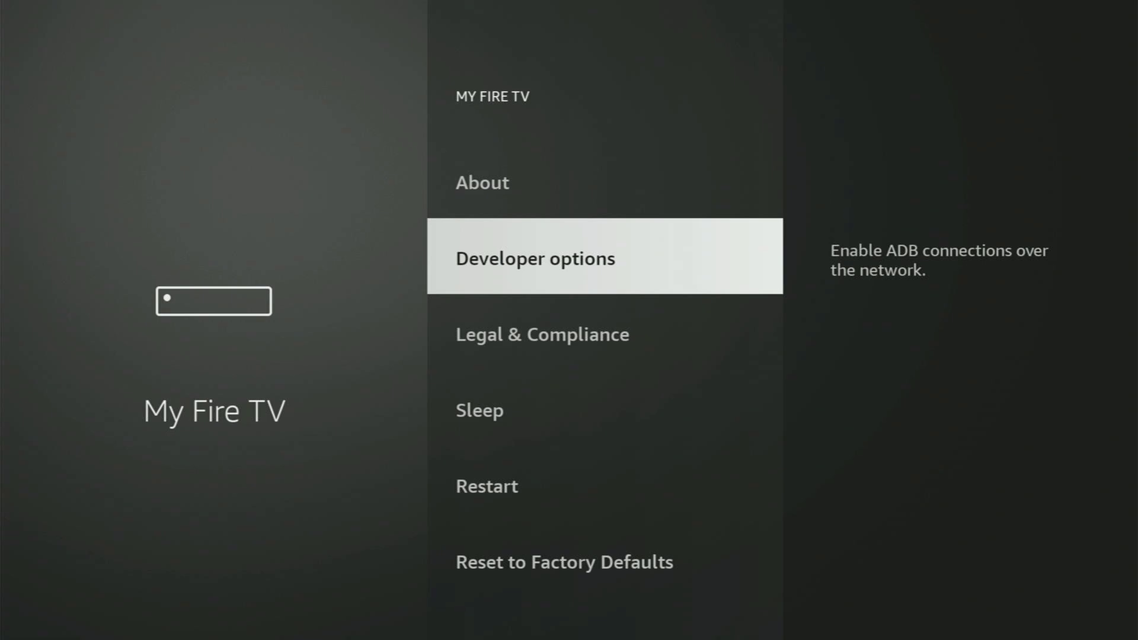
{"action": "key", "text": "Return"}
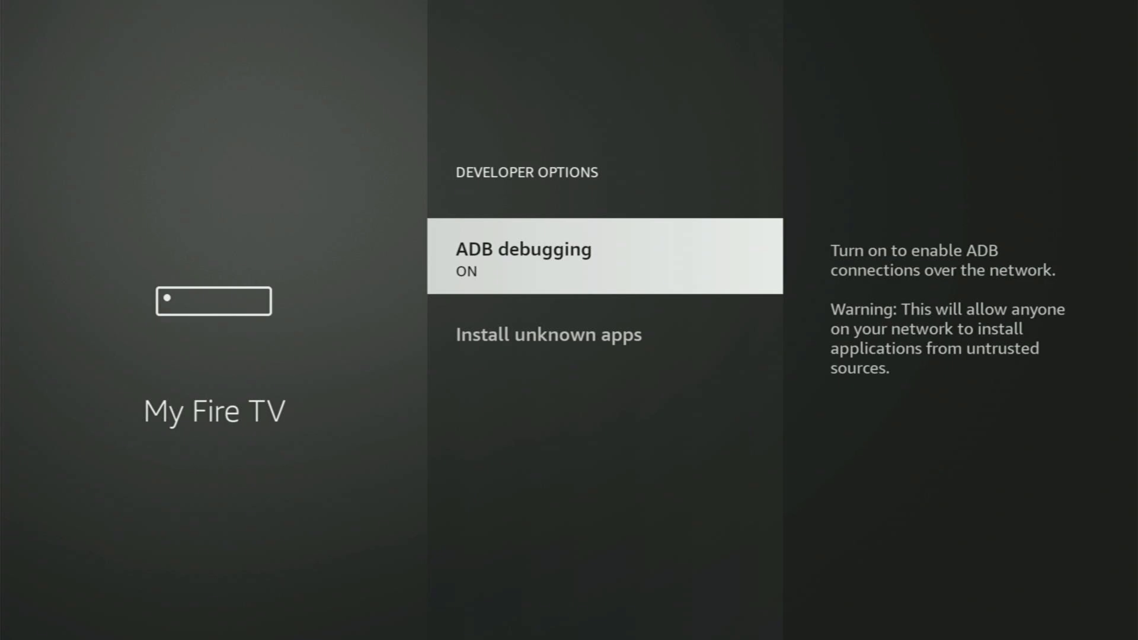
{"action": "key", "text": "Down"}
{"action": "key", "text": "Return"}
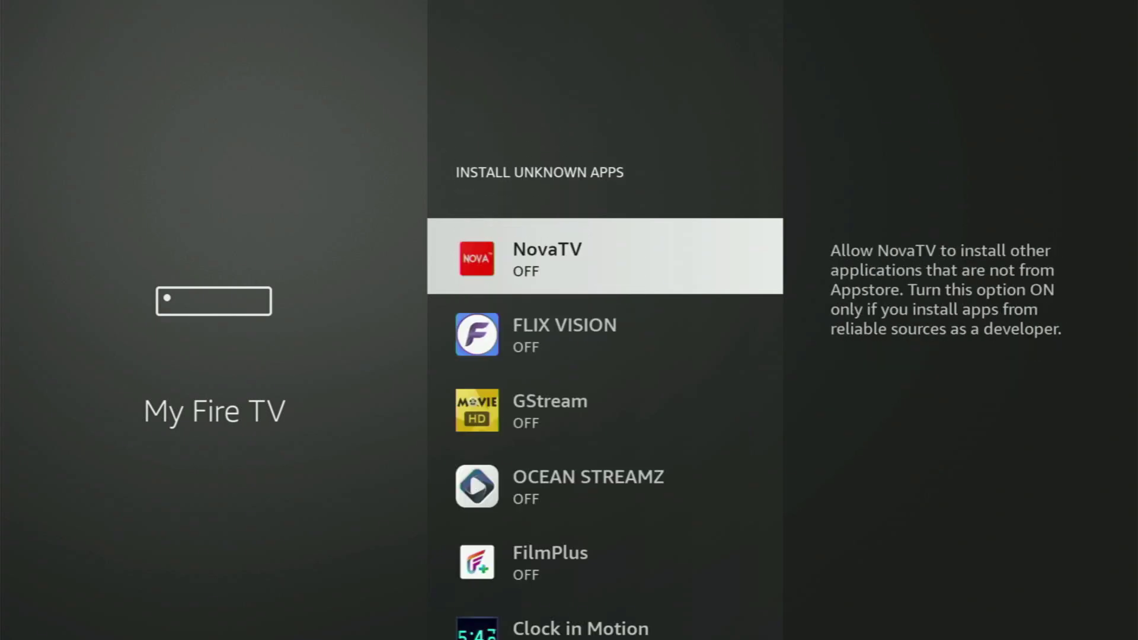
{"action": "key", "text": "Down"}
{"action": "key", "text": "Down"}
{"action": "key", "text": "Down"}
{"action": "key", "text": "Down"}
{"action": "key", "text": "Down"}
{"action": "key", "text": "Down"}
{"action": "key", "text": "Down"}
{"action": "key", "text": "Down"}
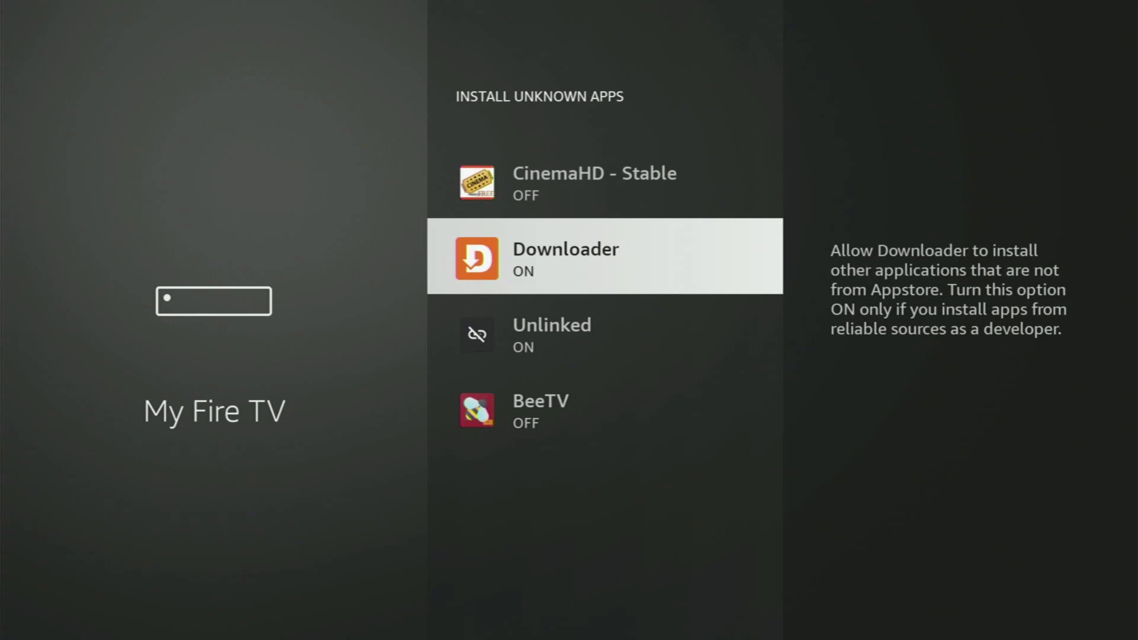
{"action": "key", "text": "Return"}
{"action": "key", "text": "Return"}
Review other allowed apps like BeeTV, CinemaHD, AppLinked and OCEAN STREAMZ, then return home.
{"action": "key", "text": "Down"}
{"action": "key", "text": "Down"}
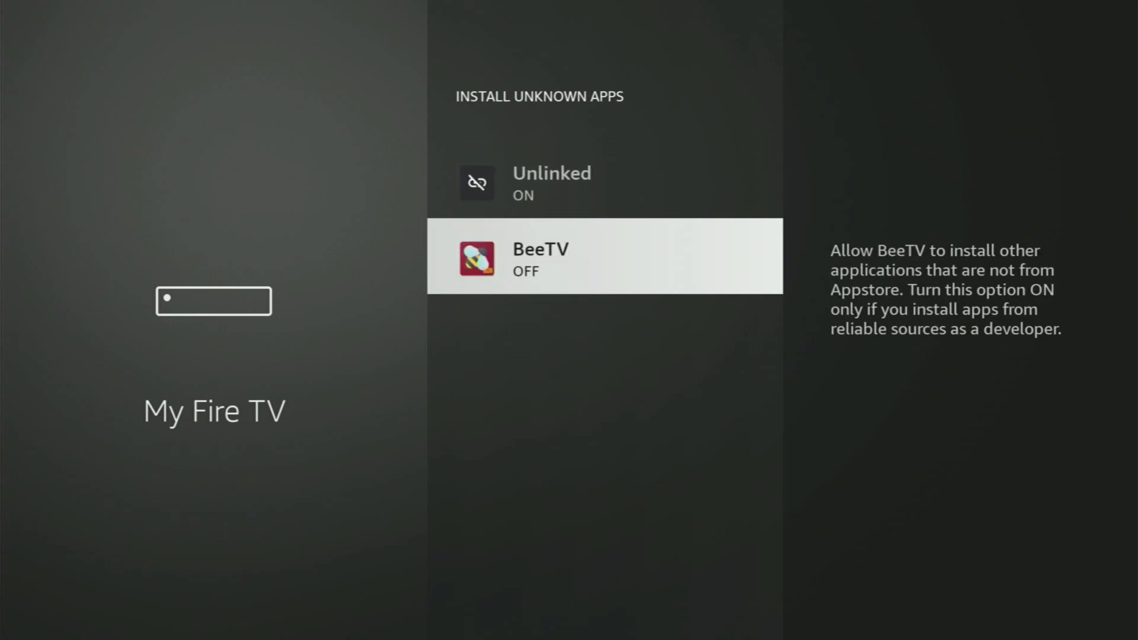
{"action": "key", "text": "Up"}
{"action": "key", "text": "Up"}
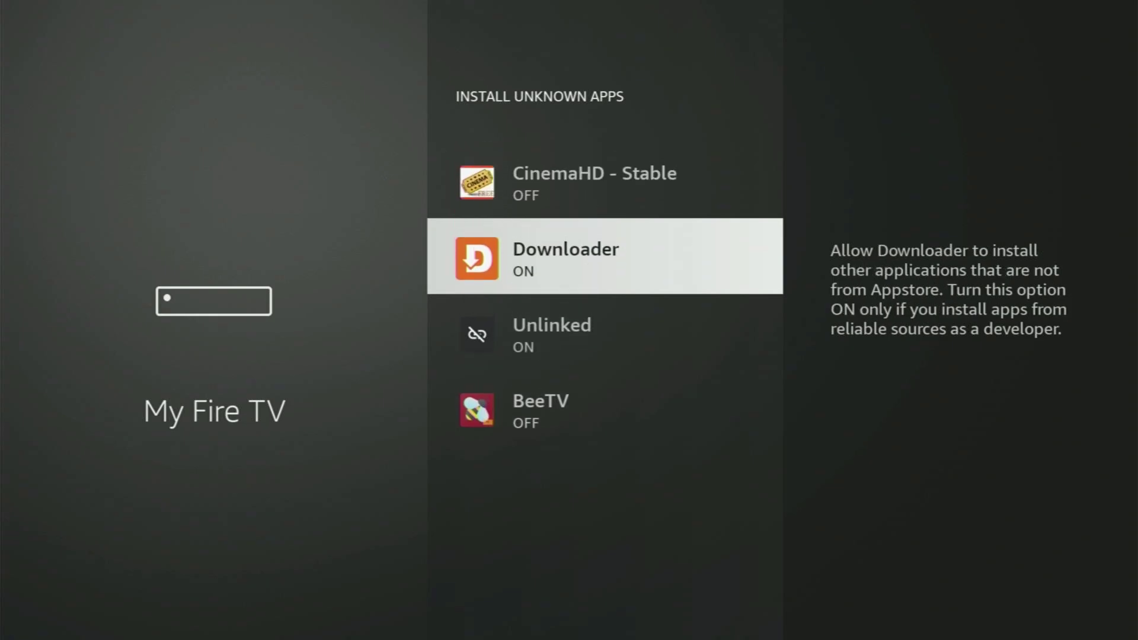
{"action": "key", "text": "Up"}
{"action": "key", "text": "Up"}
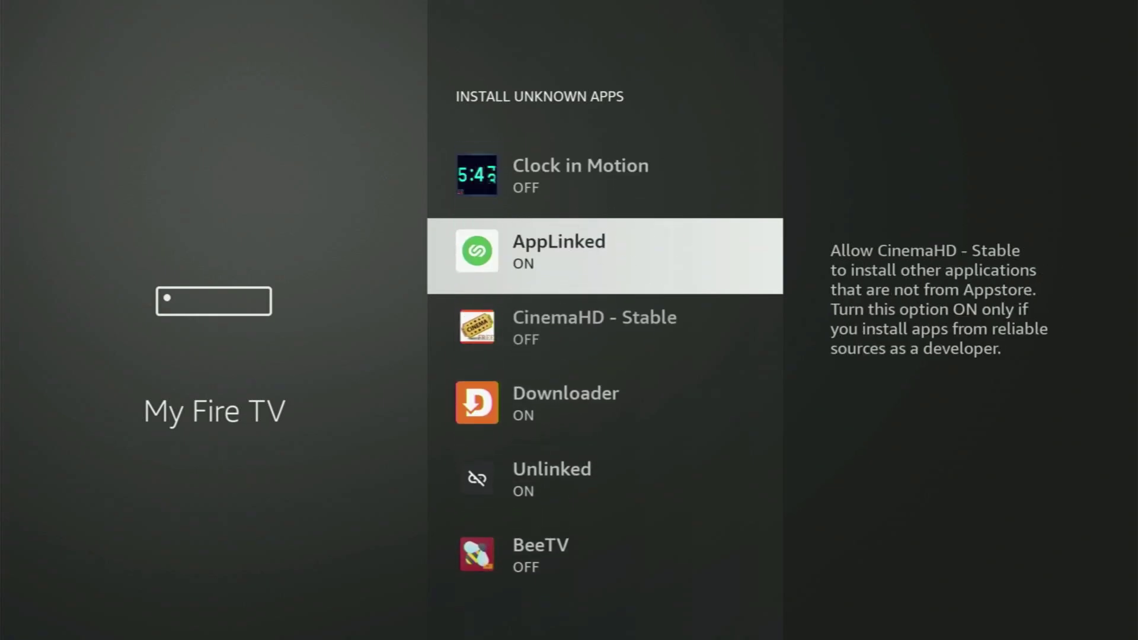
{"action": "key", "text": "Up"}
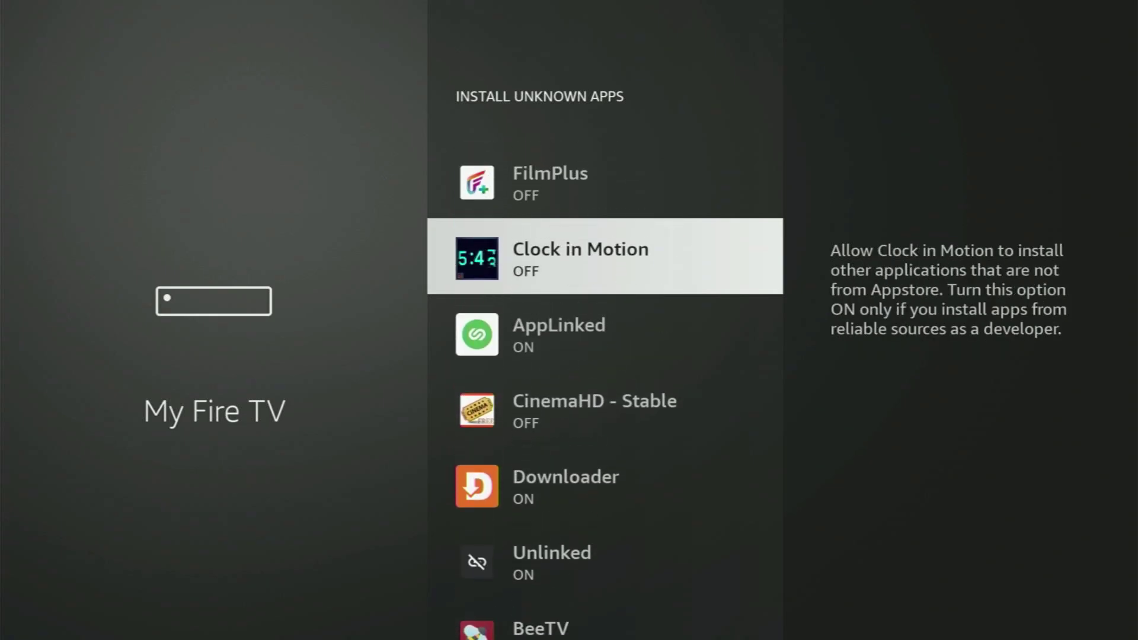
{"action": "key", "text": "Down"}
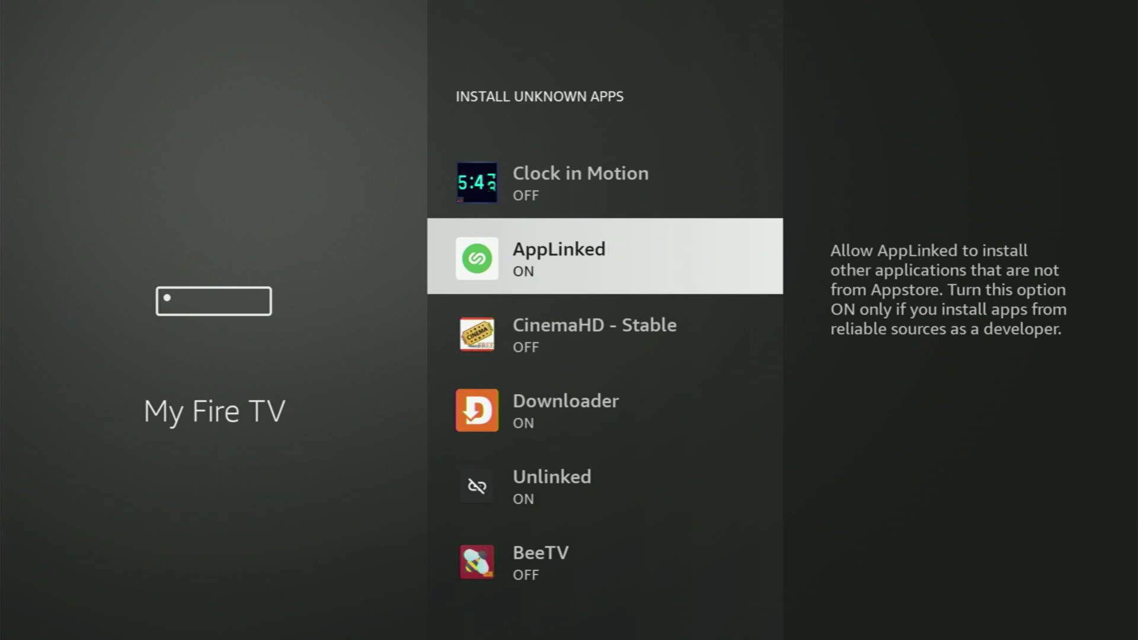
{"action": "key", "text": "Down"}
{"action": "key", "text": "Down"}
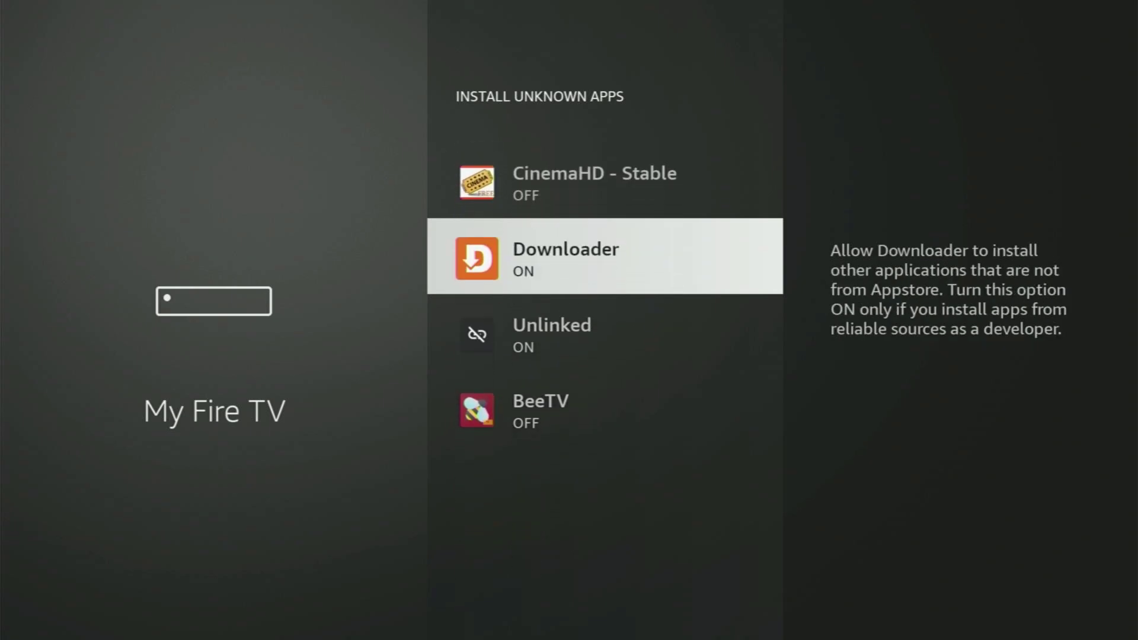
{"action": "key", "text": "Up"}
{"action": "key", "text": "Up"}
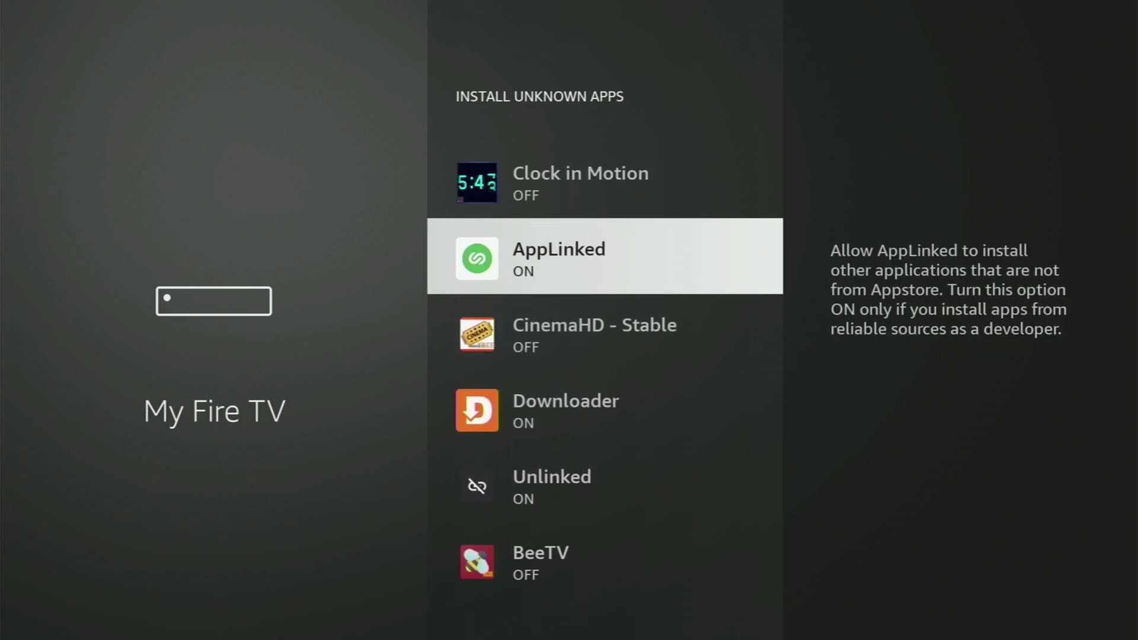
{"action": "key", "text": "Up"}
{"action": "key", "text": "Up"}
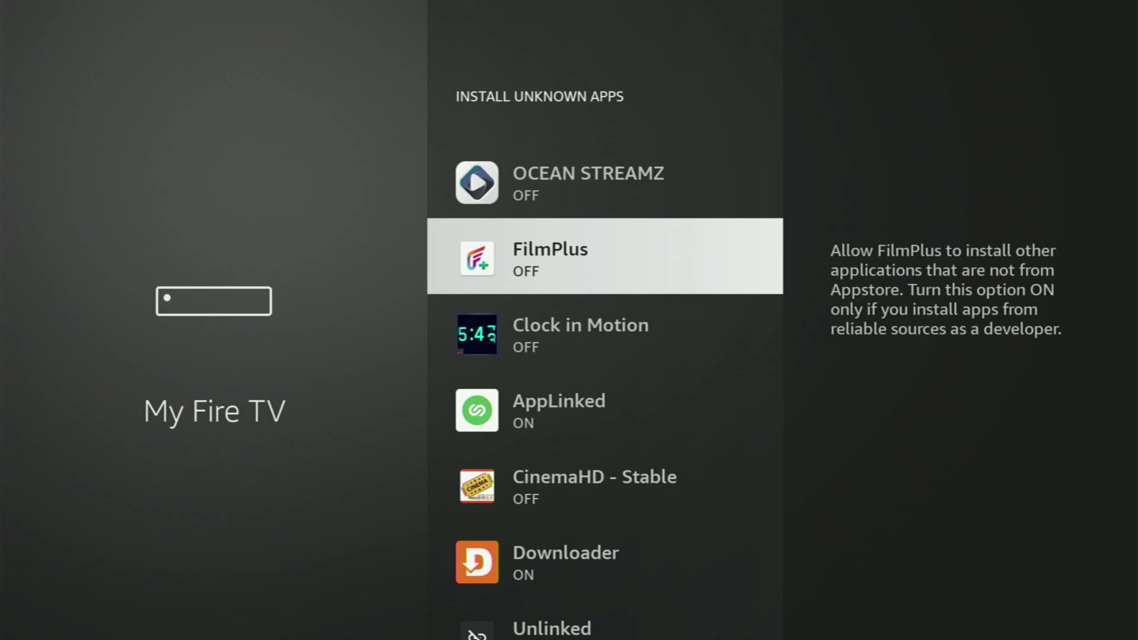
{"action": "key", "text": "Up"}
{"action": "key", "text": "Home"}
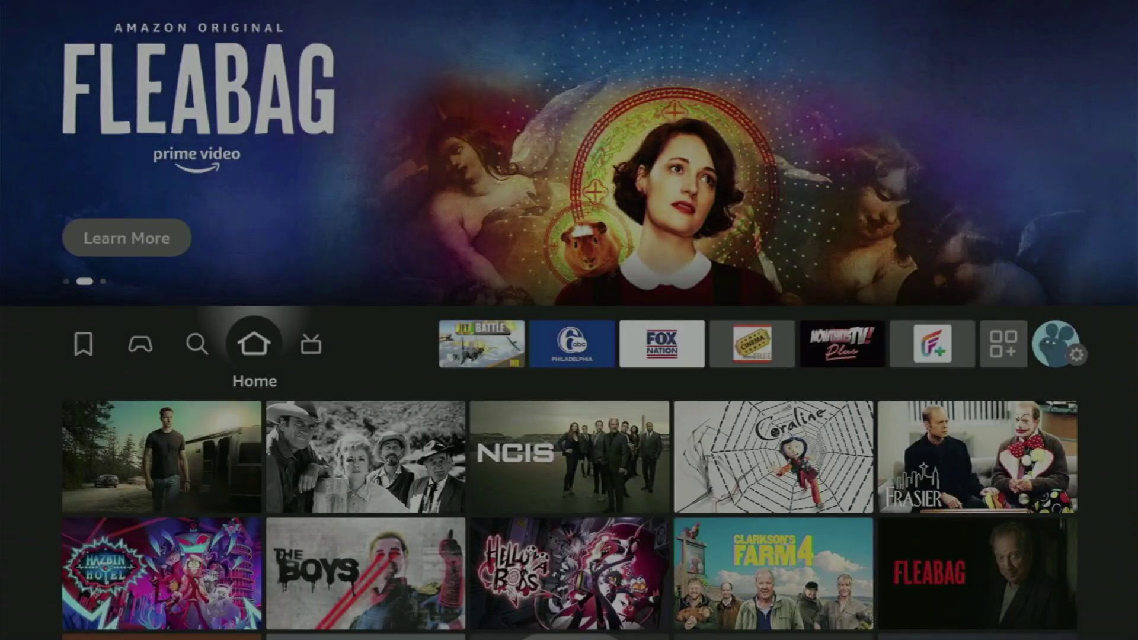
{"action": "key", "text": "Right"}
{"action": "key", "text": "Right"}
{"action": "key", "text": "Right"}
{"action": "key", "text": "Right"}
{"action": "key", "text": "Right"}
{"action": "key", "text": "Right"}
{"action": "key", "text": "Right"}
{"action": "key", "text": "Right"}
{"action": "key", "text": "Right"}
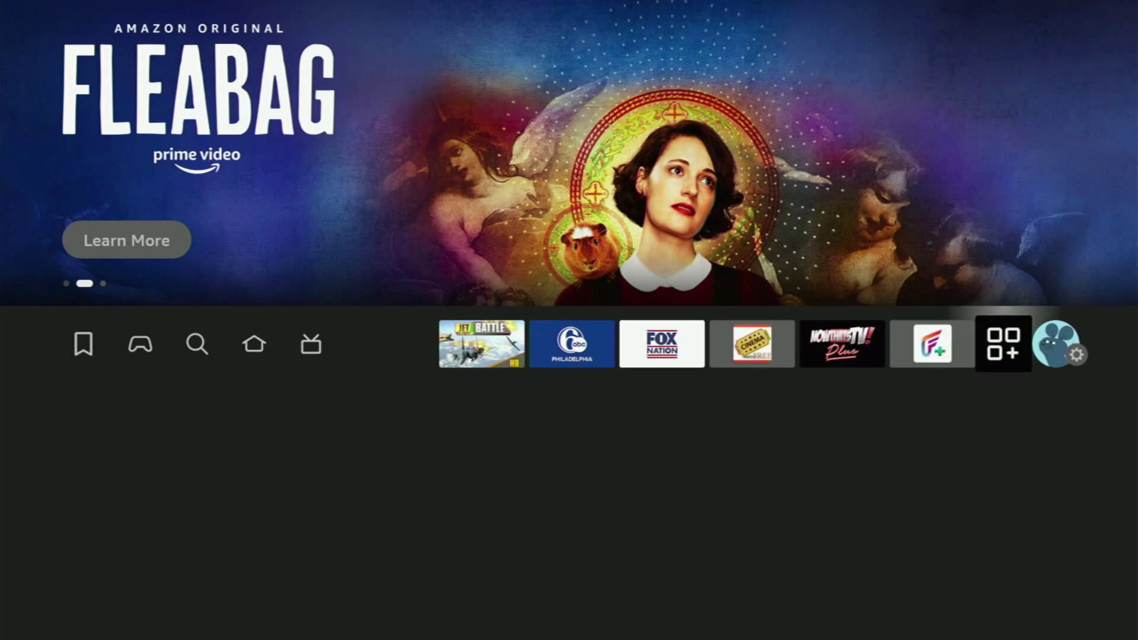
Open the Your Apps & Channels grid and launch NordVPN, next to Downloader.
{"action": "key", "text": "Left"}
{"action": "key", "text": "Return"}
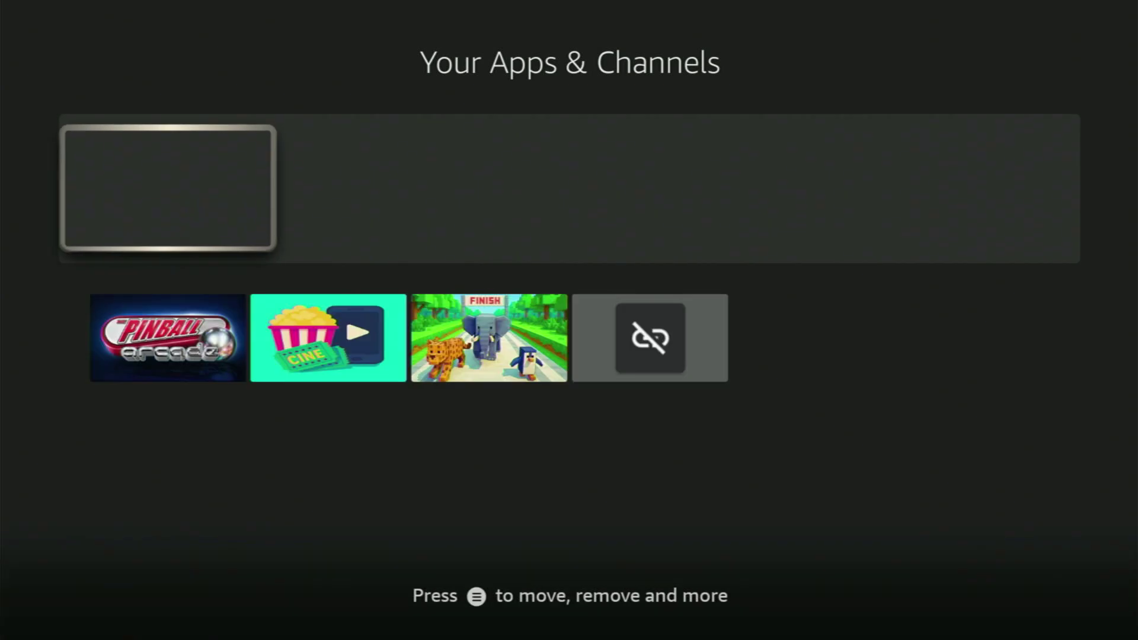
{"action": "key", "text": "Down"}
{"action": "key", "text": "Down"}
{"action": "key", "text": "Down"}
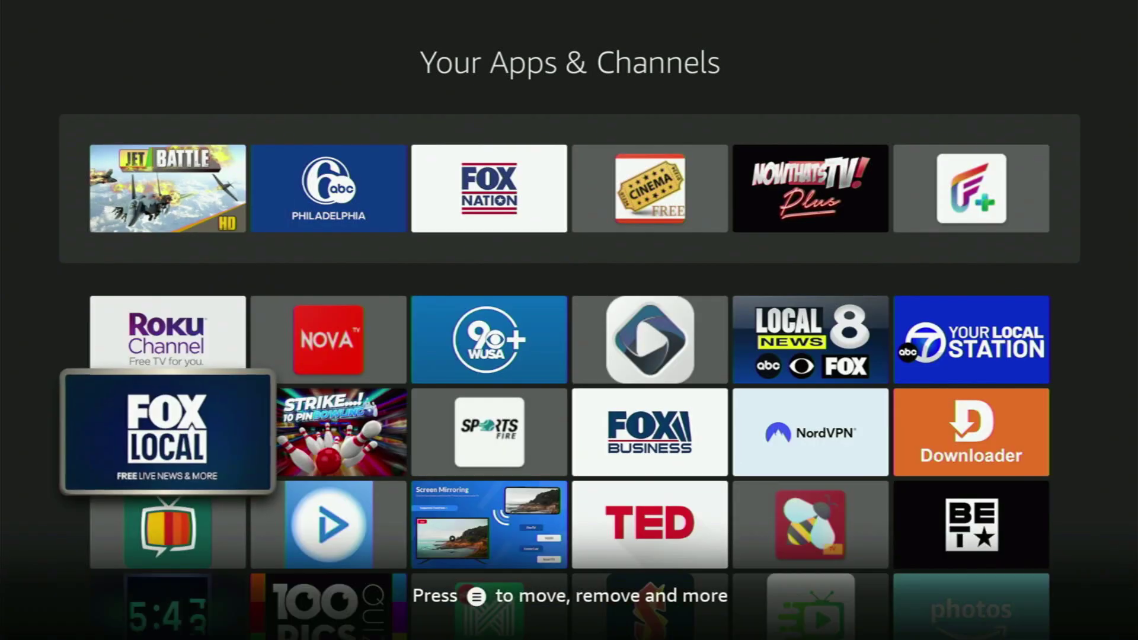
{"action": "key", "text": "Right"}
{"action": "key", "text": "Right"}
{"action": "key", "text": "Right"}
{"action": "key", "text": "Right"}
{"action": "key", "text": "Right"}
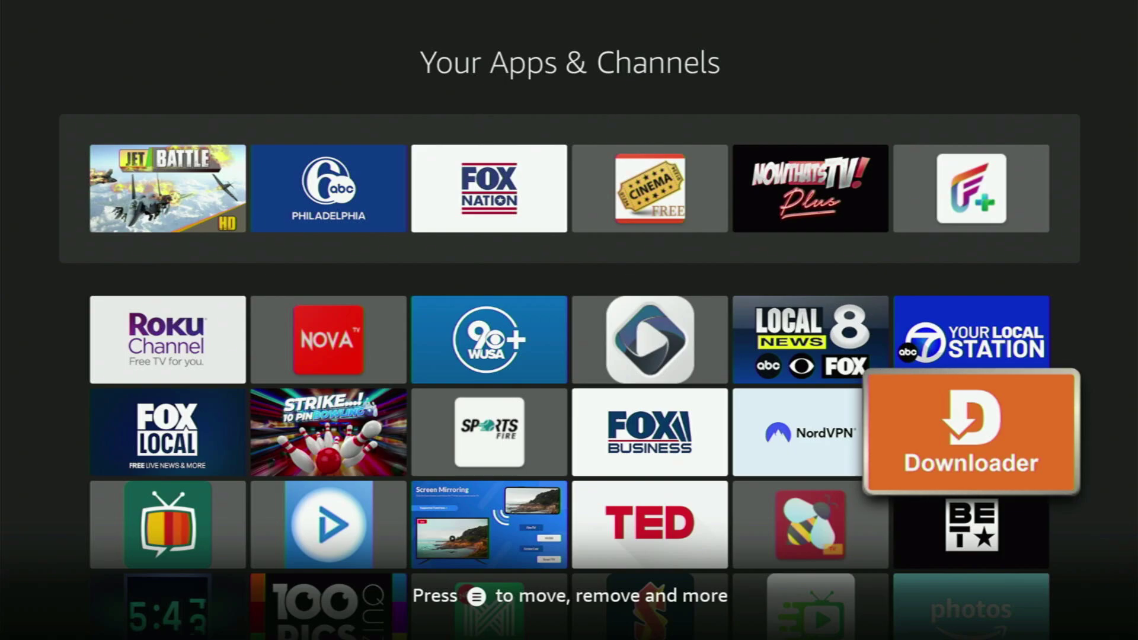
{"action": "key", "text": "Left"}
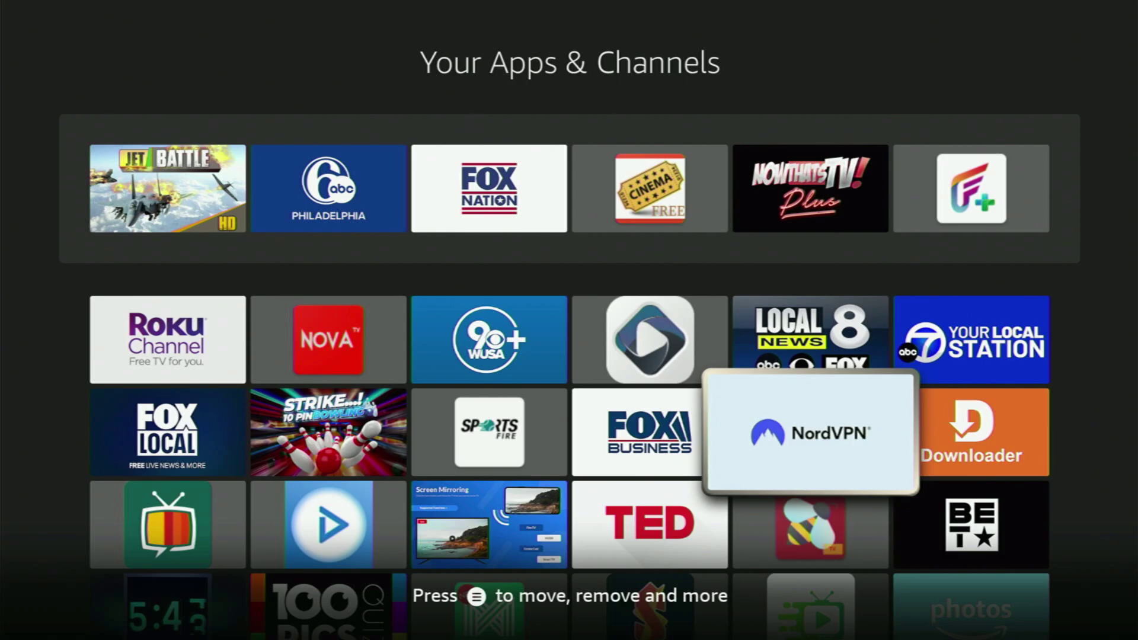
{"action": "key", "text": "Return"}
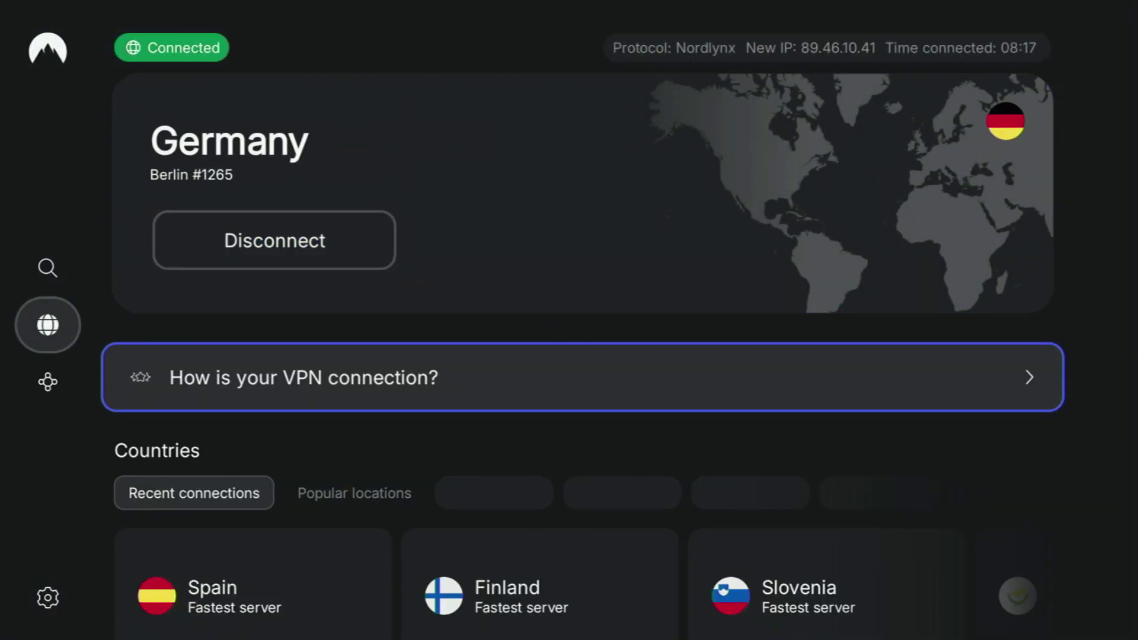
Browse NordVPN's recent connections and popular locations: United Kingdom, Germany and France.
{"action": "key", "text": "Down"}
{"action": "key", "text": "Down"}
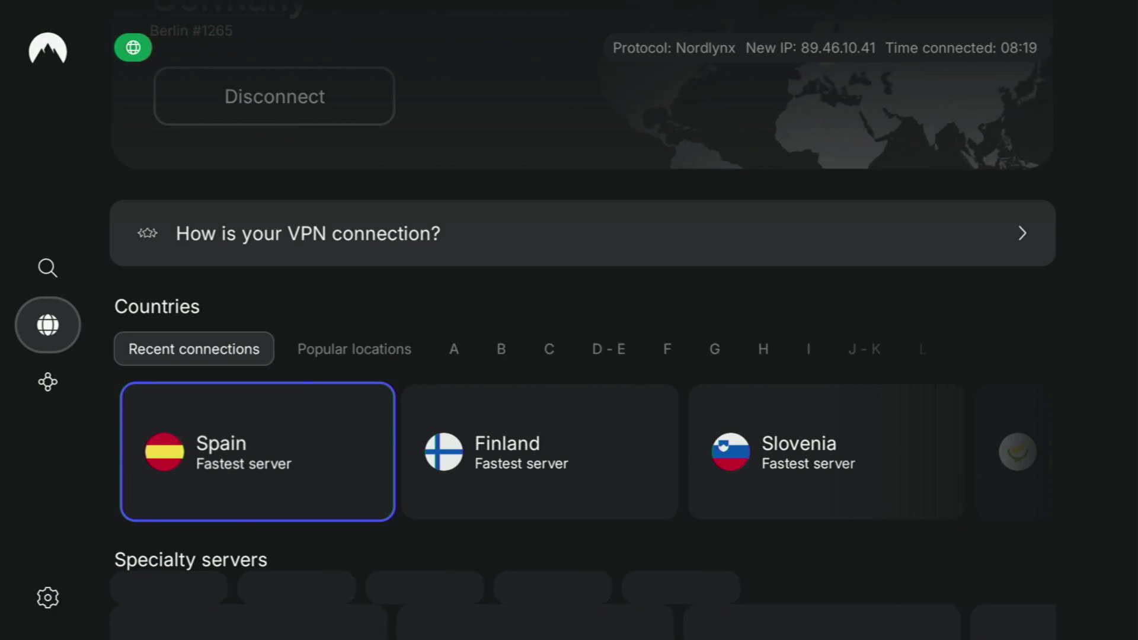
{"action": "key", "text": "Right"}
{"action": "key", "text": "Right"}
{"action": "key", "text": "Right"}
{"action": "key", "text": "Up"}
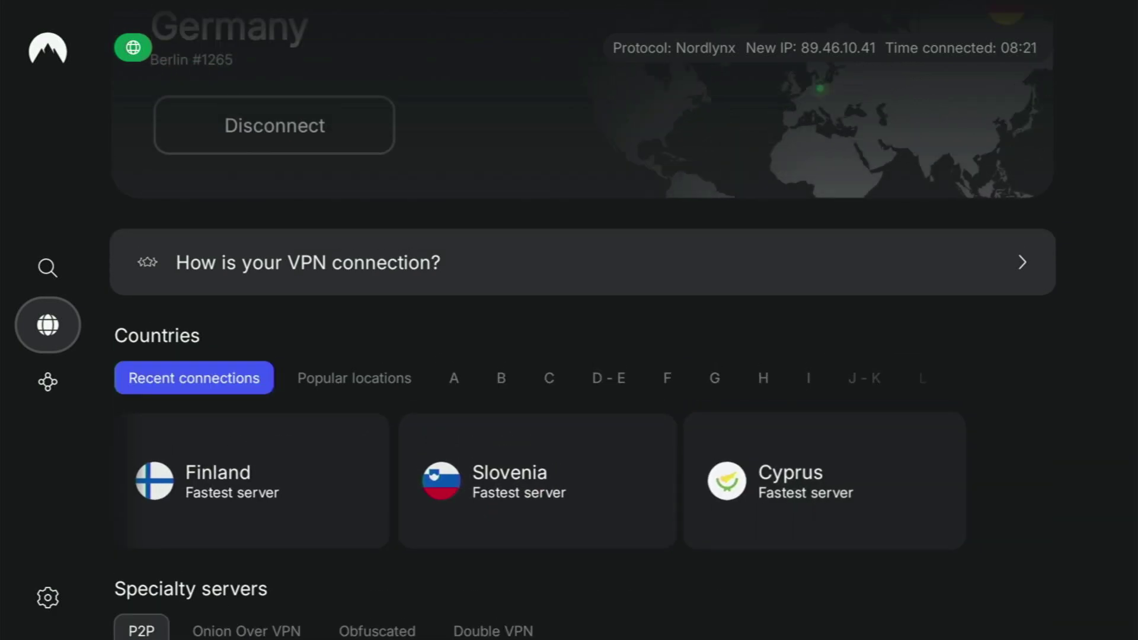
{"action": "key", "text": "Right"}
{"action": "key", "text": "Down"}
{"action": "key", "text": "Right"}
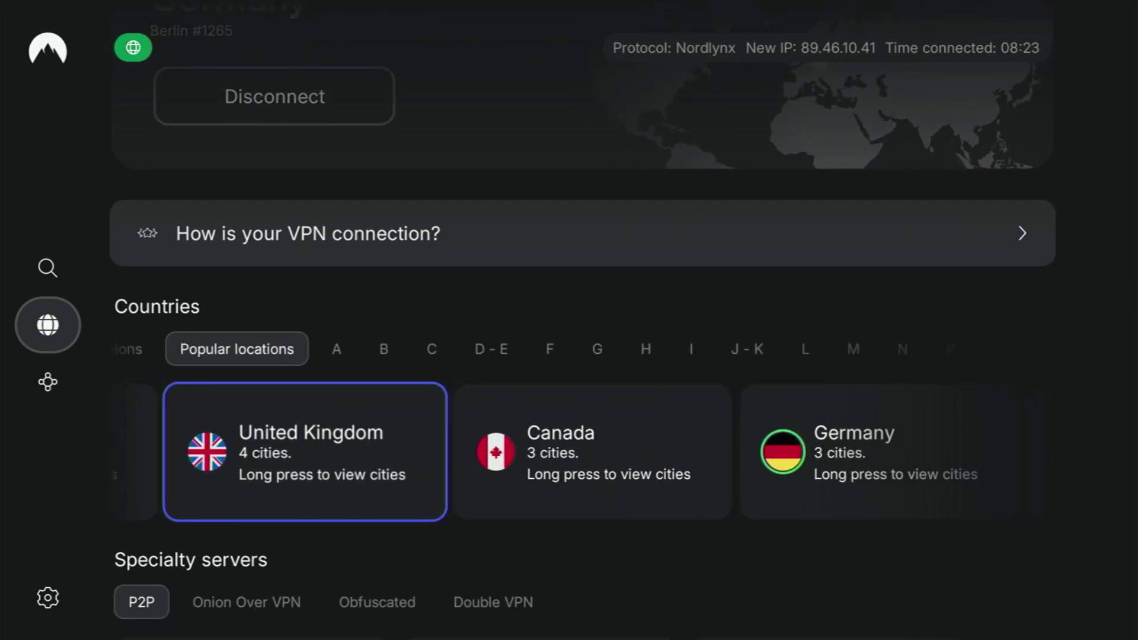
{"action": "key", "text": "Right"}
{"action": "key", "text": "Right"}
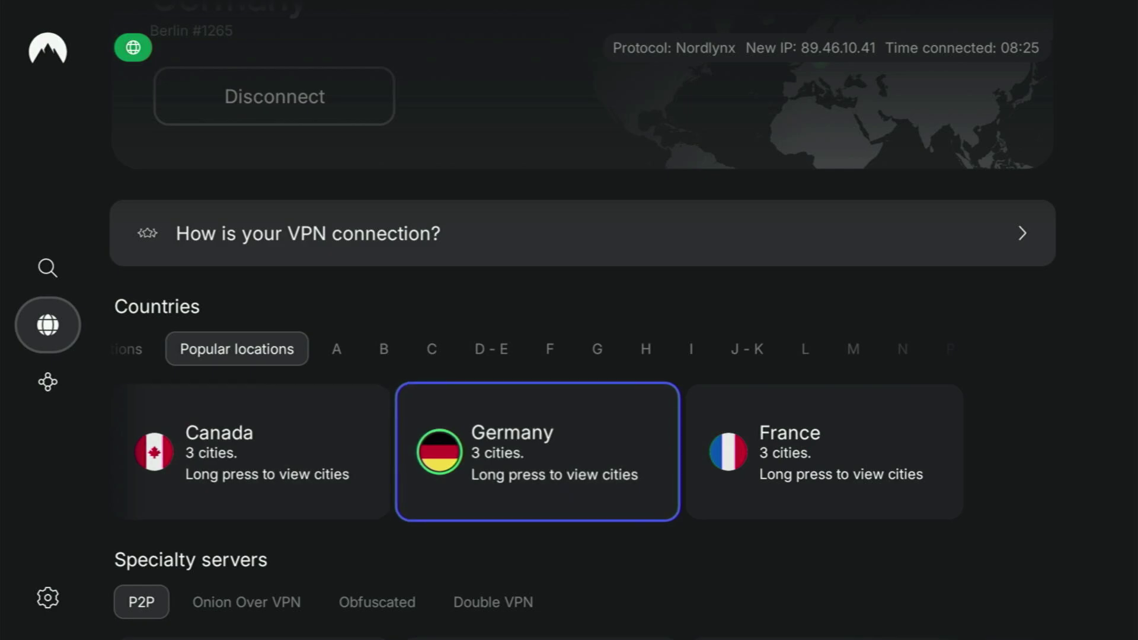
{"action": "key", "text": "Right"}
Step through the A countries from Afghanistan to Azerbaijan.
{"action": "key", "text": "Up"}
{"action": "key", "text": "Right"}
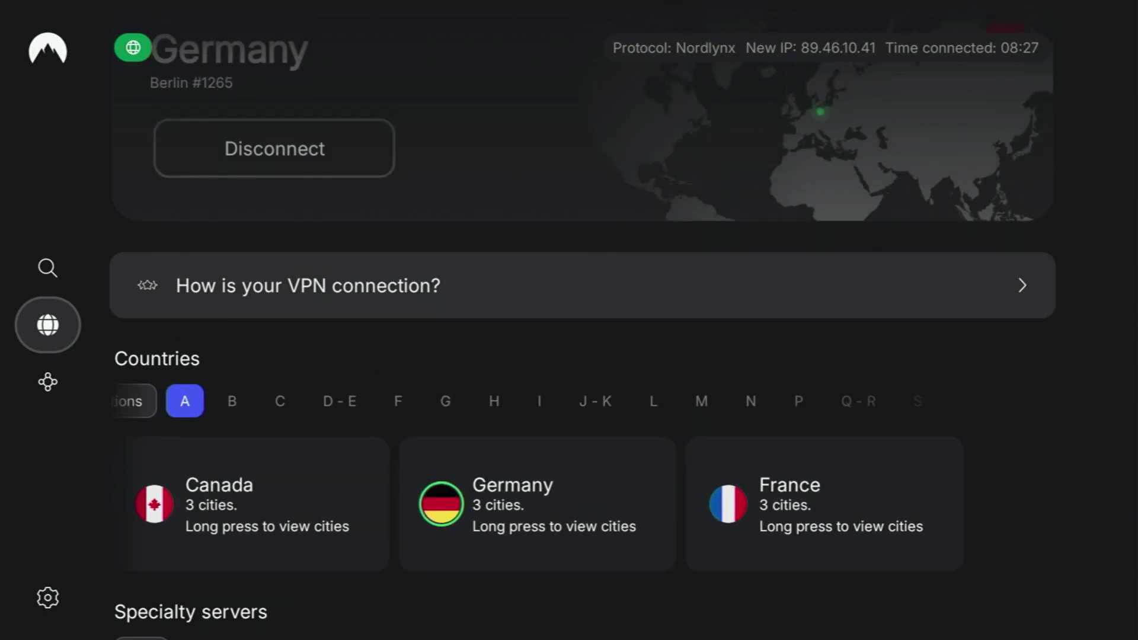
{"action": "key", "text": "Down"}
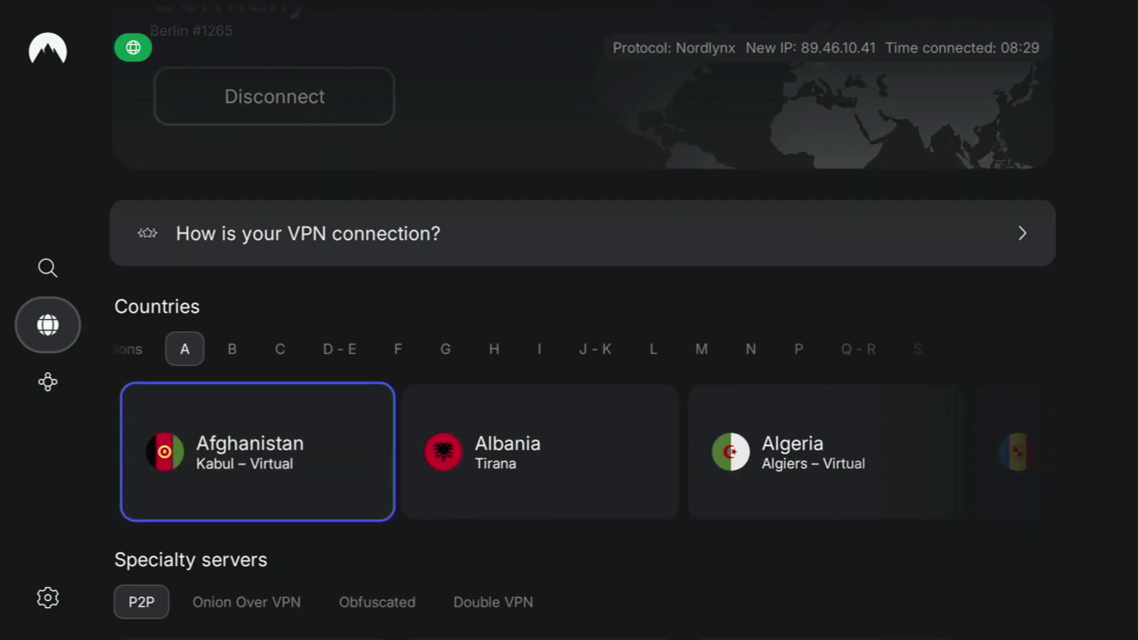
{"action": "key", "text": "Right"}
{"action": "key", "text": "Right"}
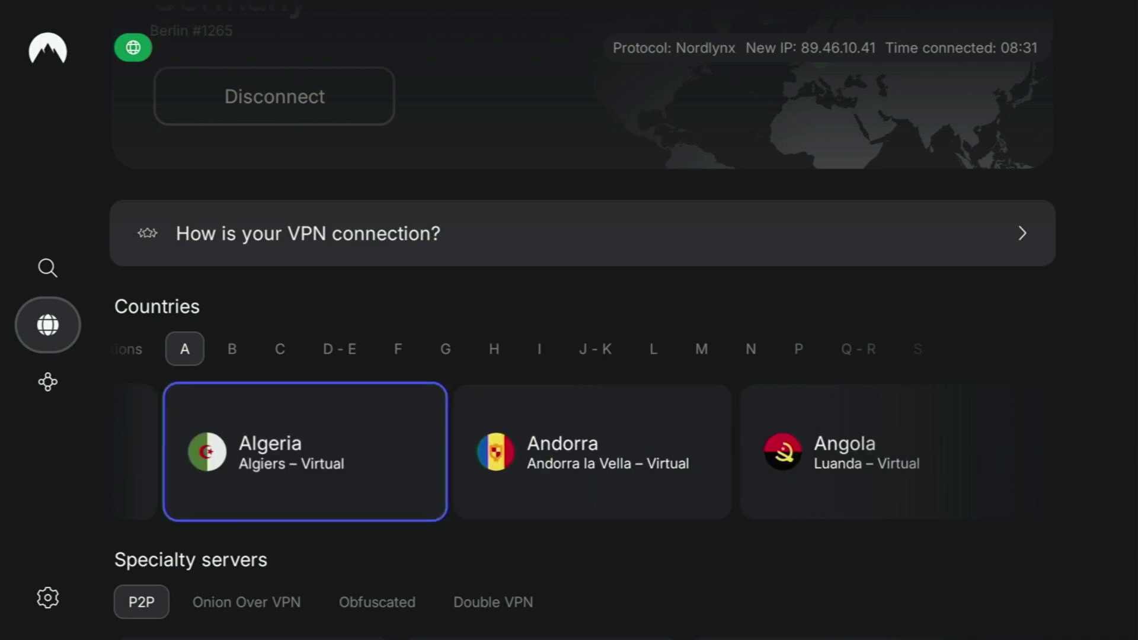
{"action": "key", "text": "Right"}
{"action": "key", "text": "Right"}
{"action": "key", "text": "Right"}
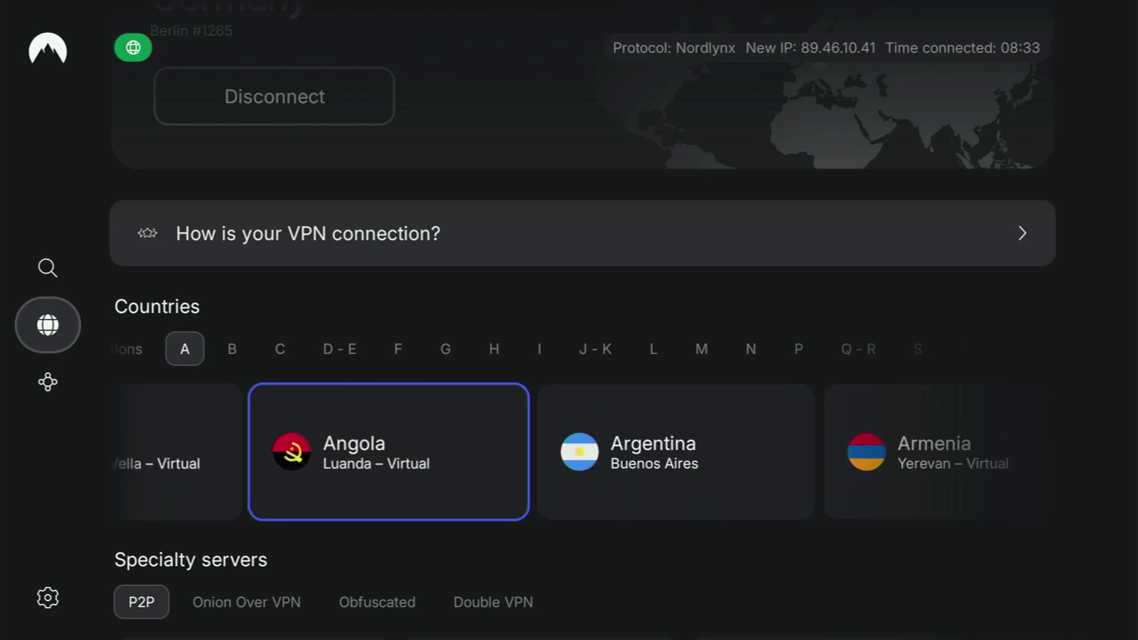
{"action": "key", "text": "Right"}
{"action": "key", "text": "Right"}
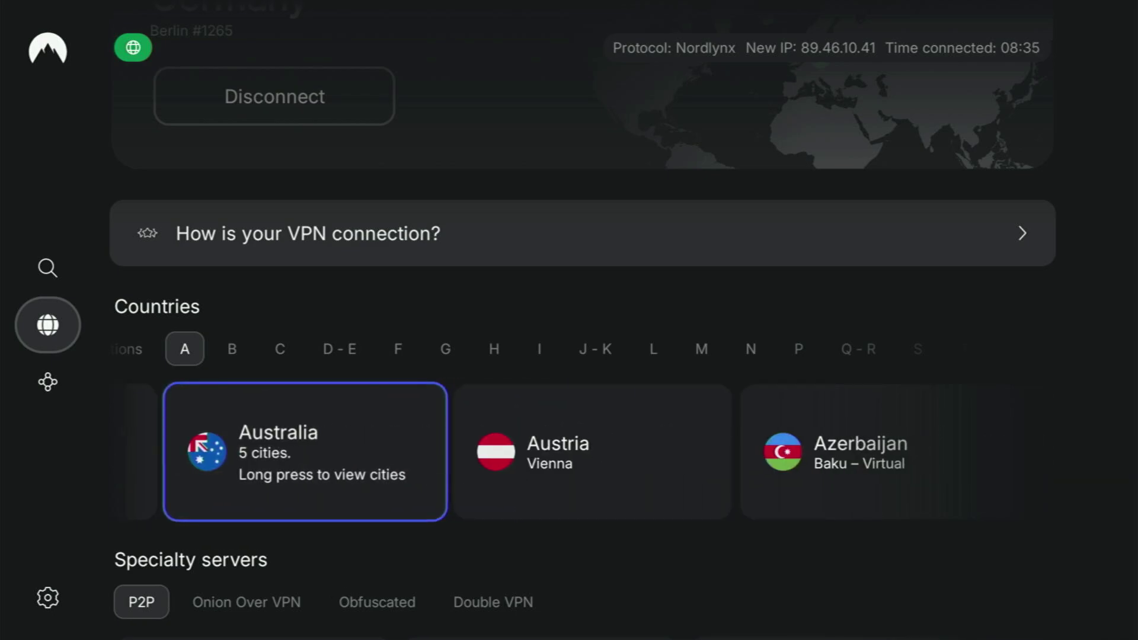
{"action": "key", "text": "Right"}
{"action": "key", "text": "Right"}
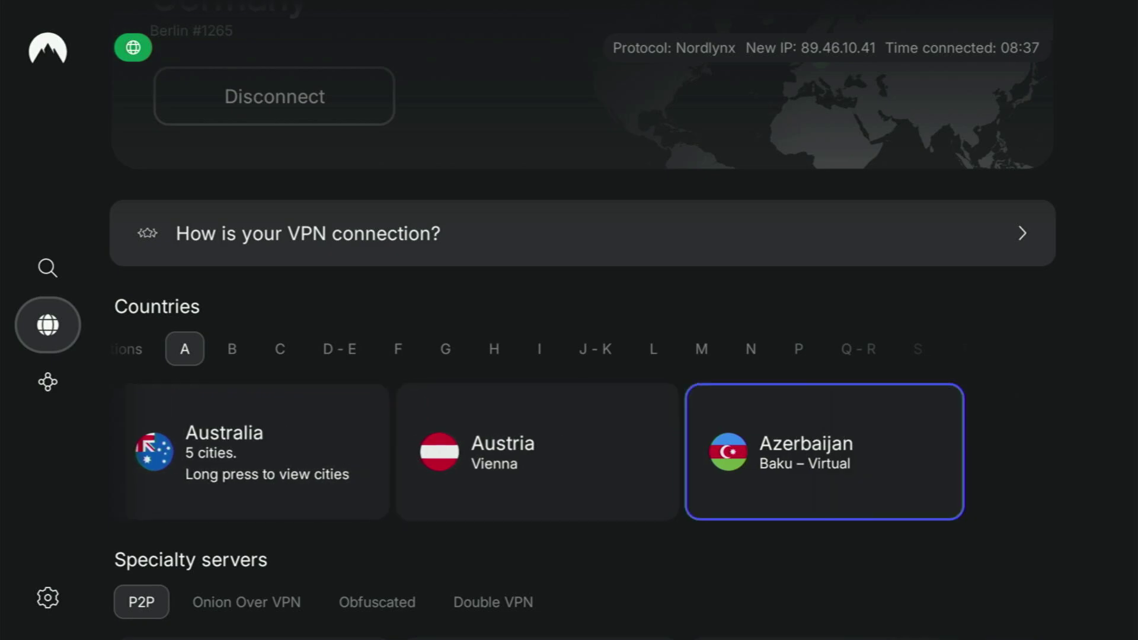
{"action": "key", "text": "Up"}
Move through the B countries past Bulgaria and connect the VPN to Canada.
{"action": "key", "text": "Right"}
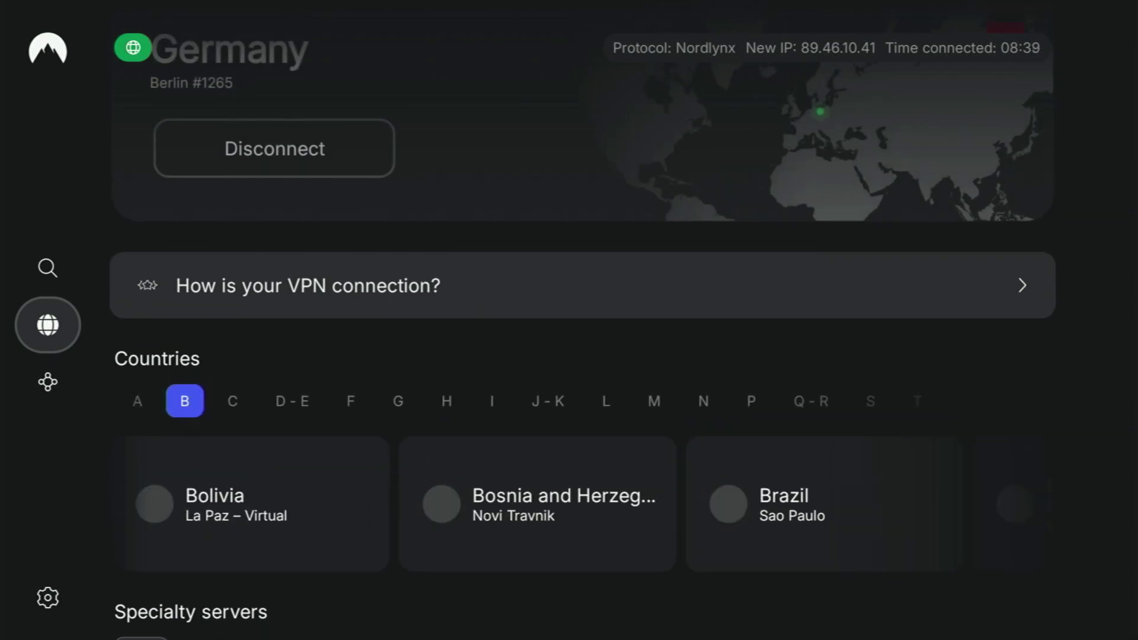
{"action": "key", "text": "Down"}
{"action": "key", "text": "Right"}
{"action": "key", "text": "Right"}
{"action": "key", "text": "Right"}
{"action": "key", "text": "Right"}
{"action": "key", "text": "Right"}
{"action": "key", "text": "Right"}
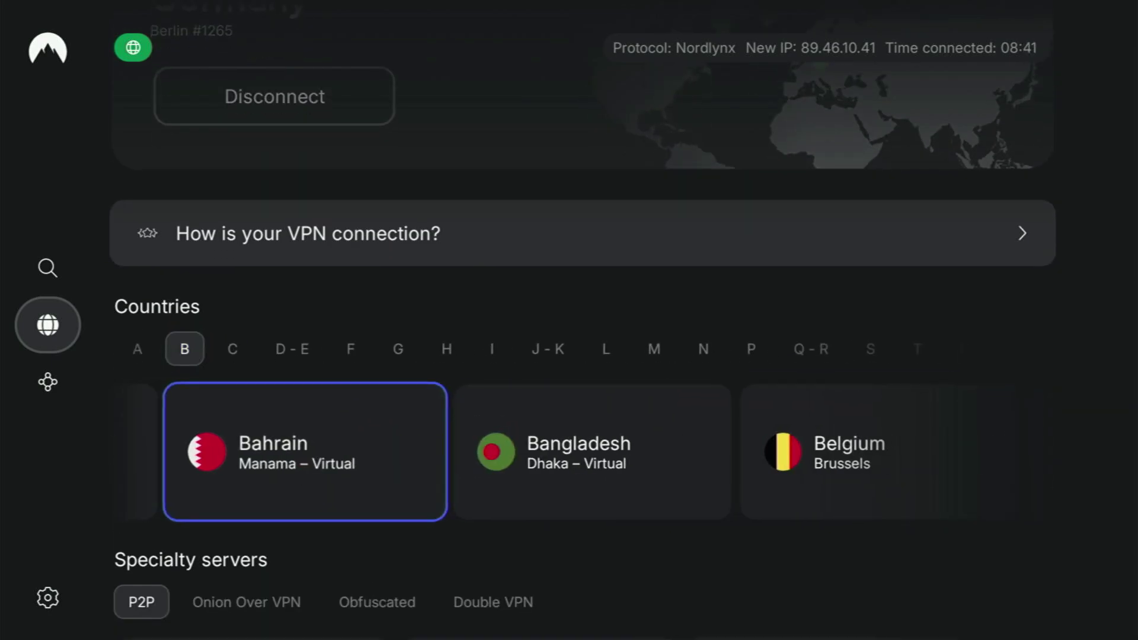
{"action": "key", "text": "Right"}
{"action": "key", "text": "Right"}
{"action": "key", "text": "Right"}
{"action": "key", "text": "Right"}
{"action": "key", "text": "Right"}
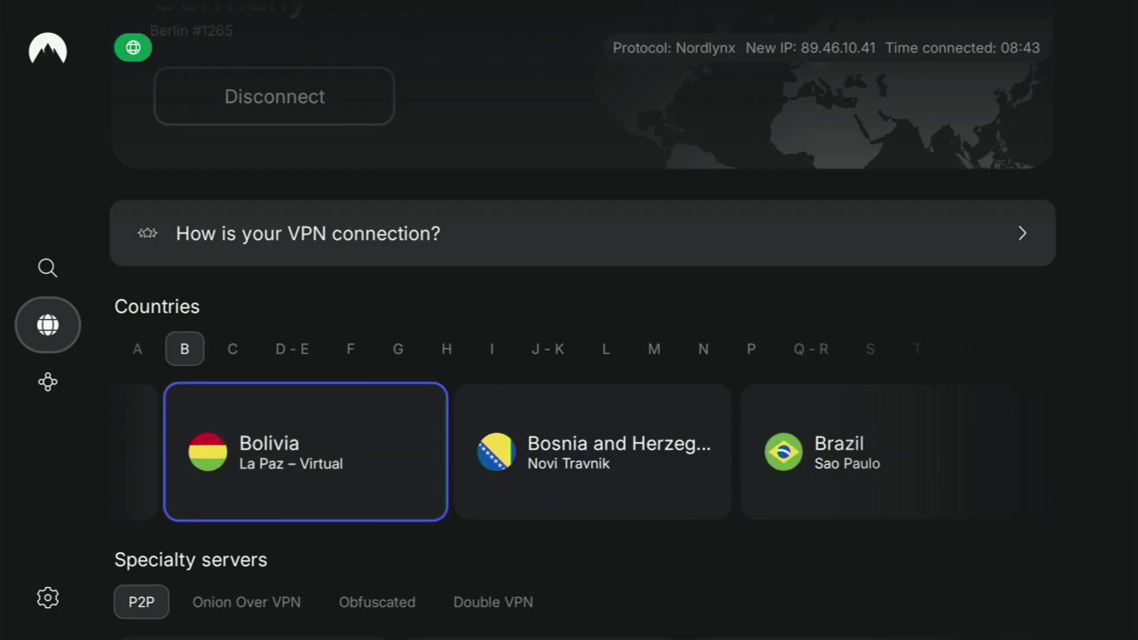
{"action": "key", "text": "Right"}
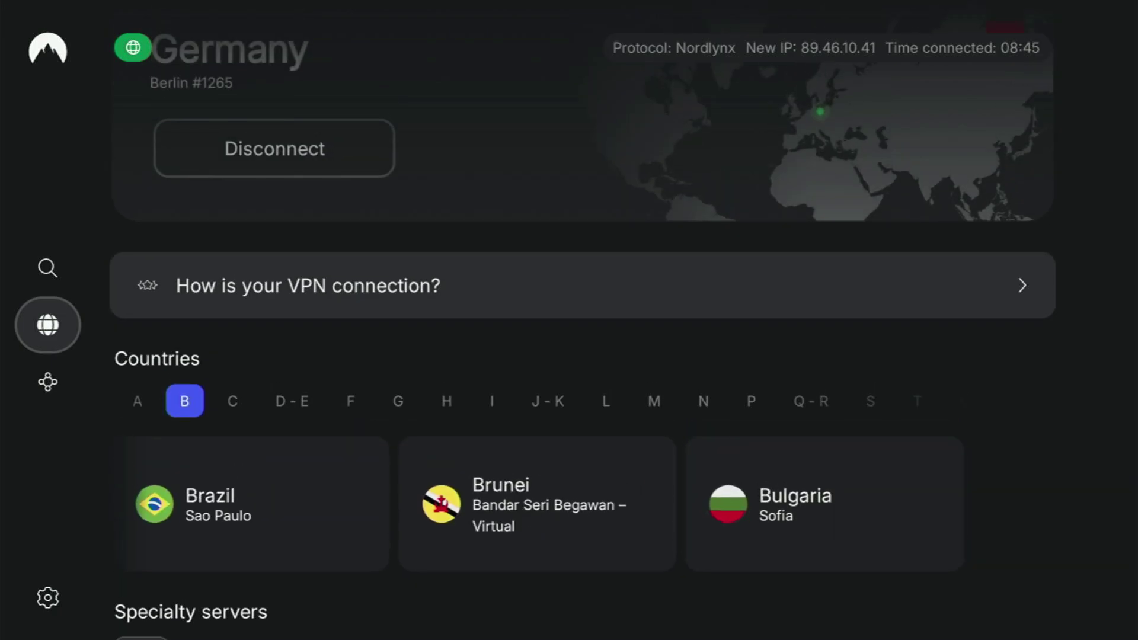
{"action": "key", "text": "Right"}
{"action": "key", "text": "Return"}
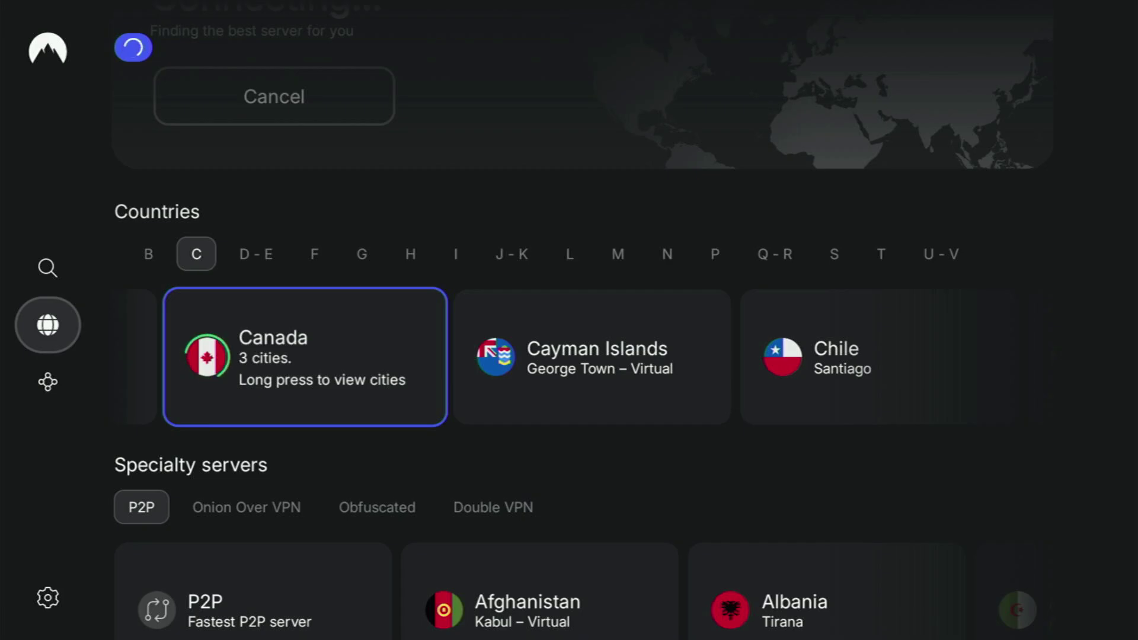
Browse the C countries past Canada: Cayman Islands, Colombia, Costa Rica and Croatia.
{"action": "key", "text": "Right"}
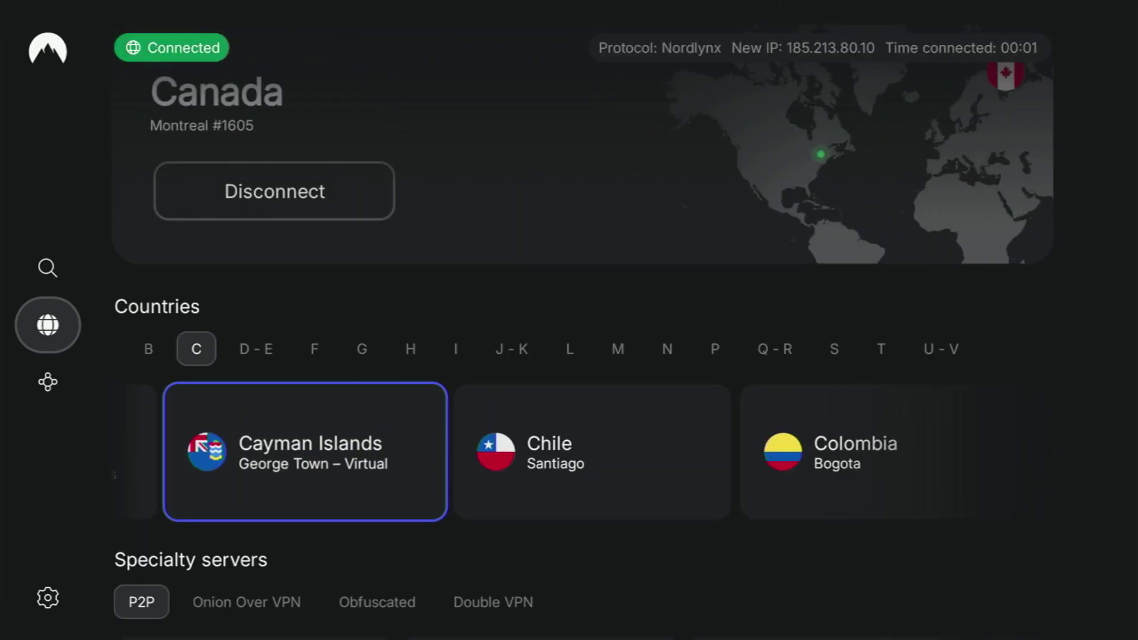
{"action": "key", "text": "Right"}
{"action": "key", "text": "Right"}
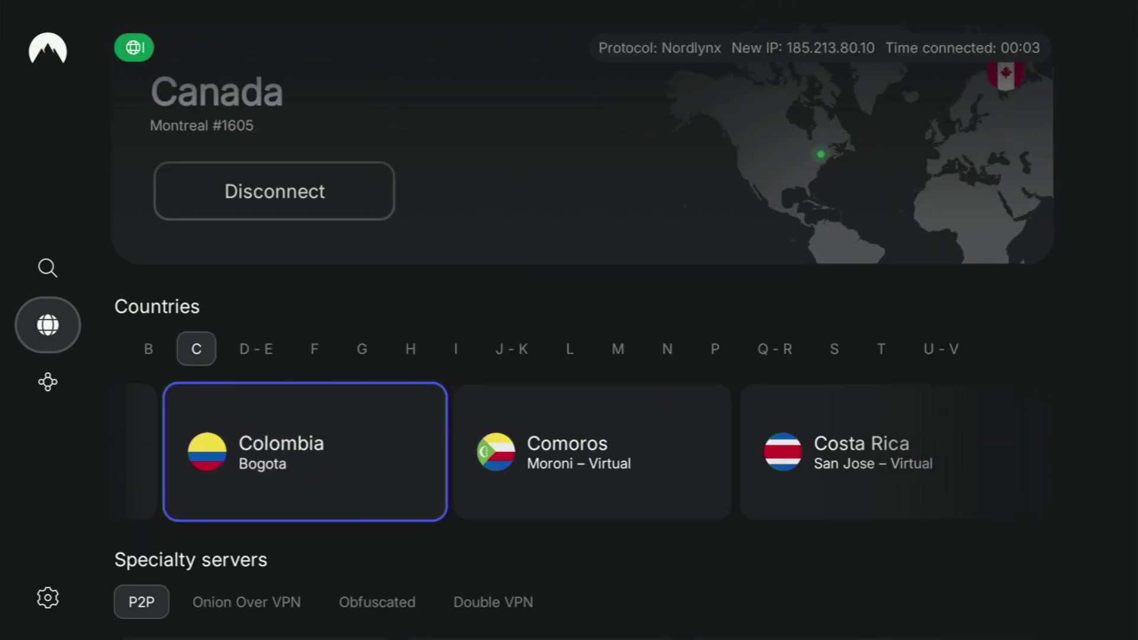
{"action": "key", "text": "Right"}
{"action": "key", "text": "Right"}
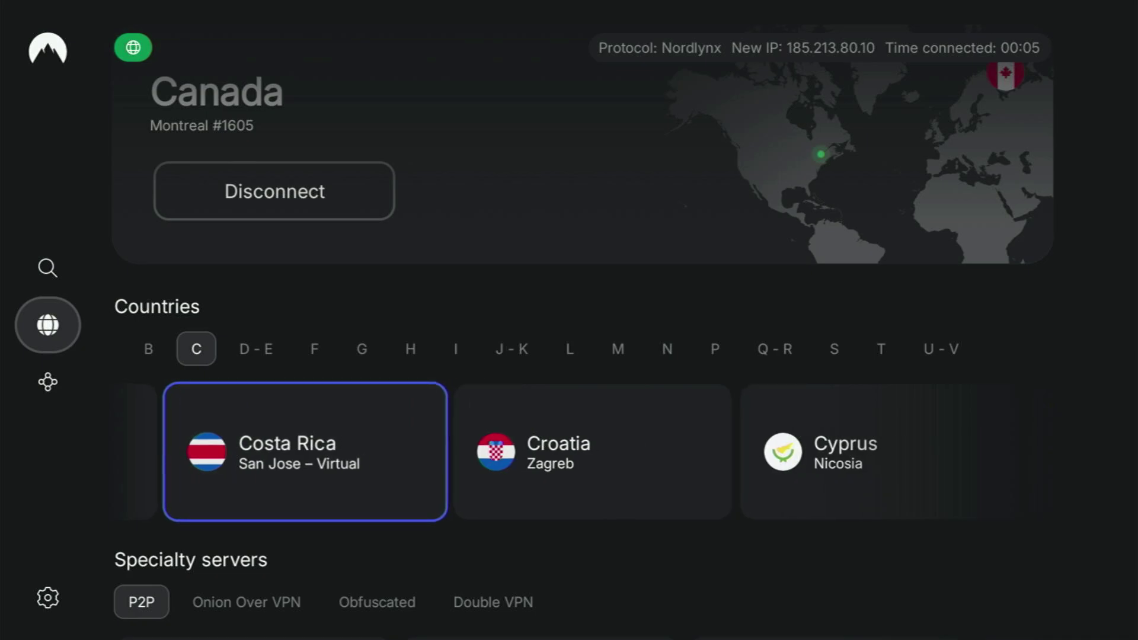
{"action": "key", "text": "Right"}
{"action": "key", "text": "Right"}
{"action": "key", "text": "Right"}
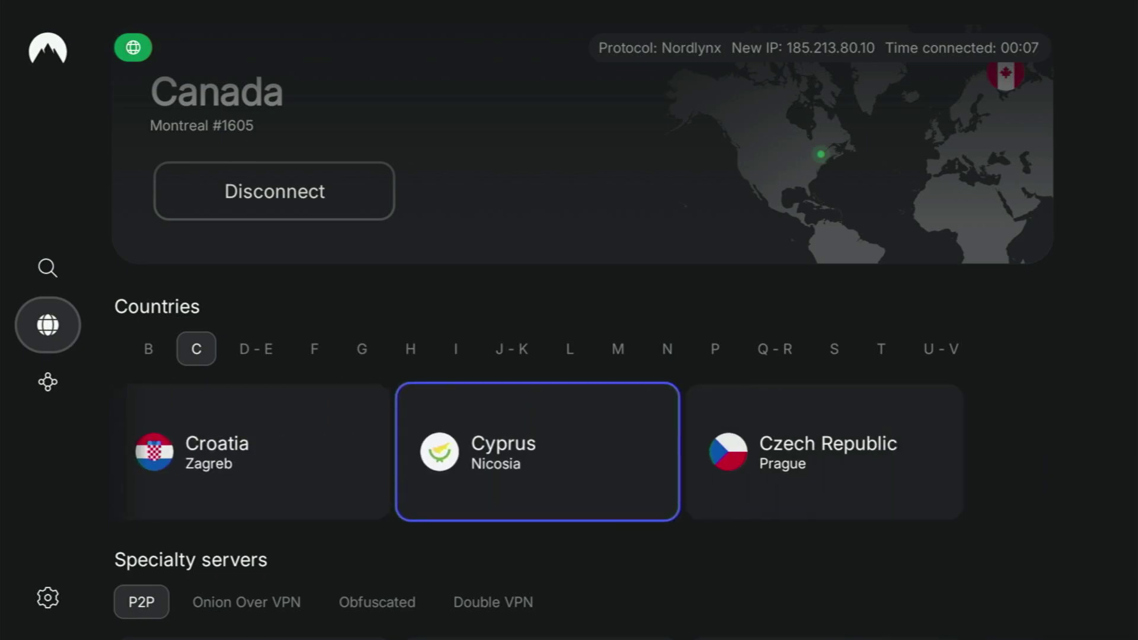
Step through the D-E countries from Denmark to Ethiopia, then on to Finland and France.
{"action": "key", "text": "Up"}
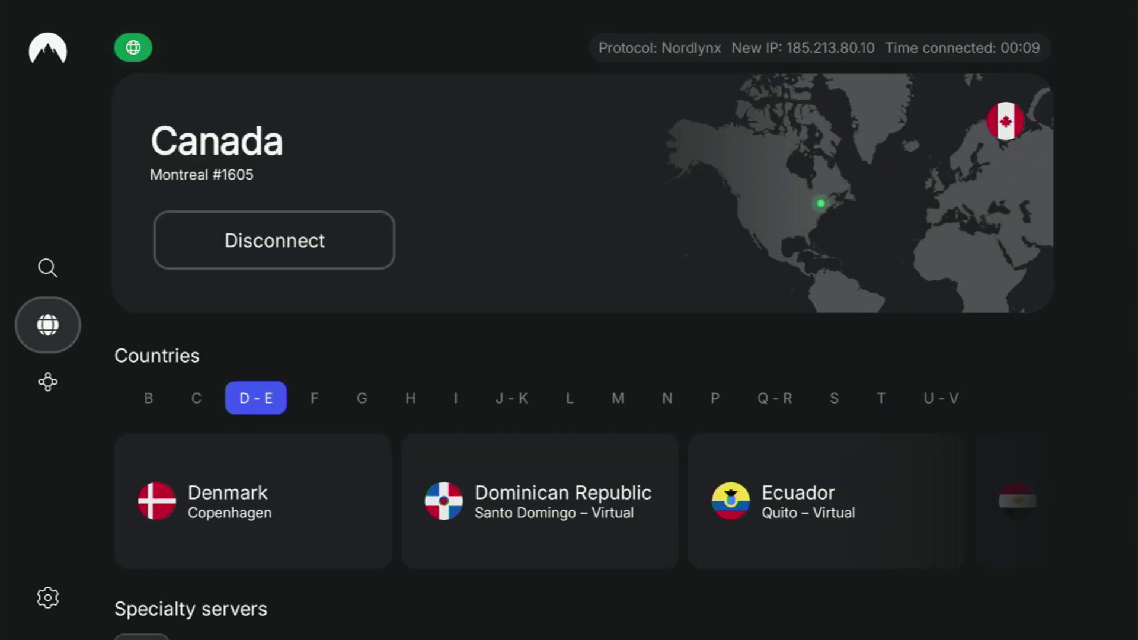
{"action": "key", "text": "Down"}
{"action": "key", "text": "Right"}
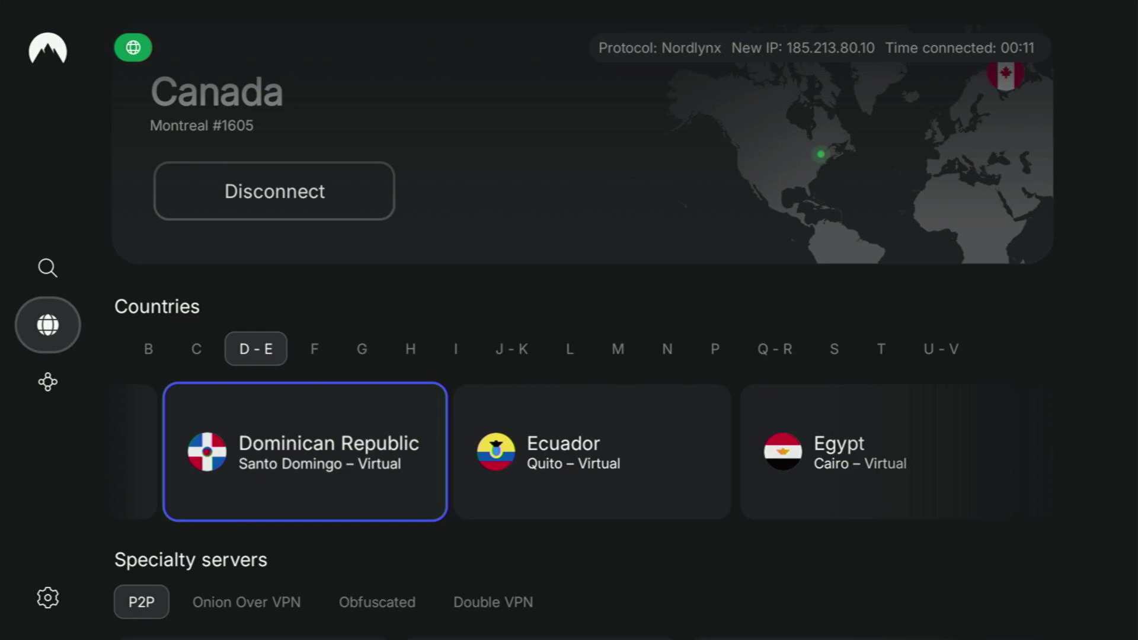
{"action": "key", "text": "Right"}
{"action": "key", "text": "Right"}
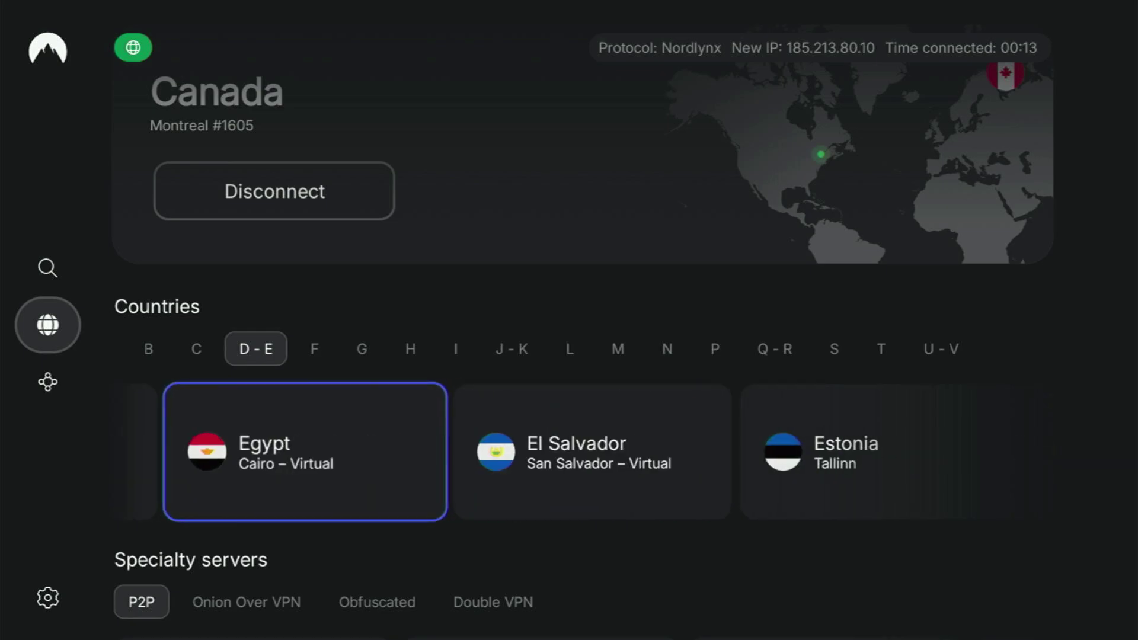
{"action": "key", "text": "Right"}
{"action": "key", "text": "Right"}
{"action": "key", "text": "Right"}
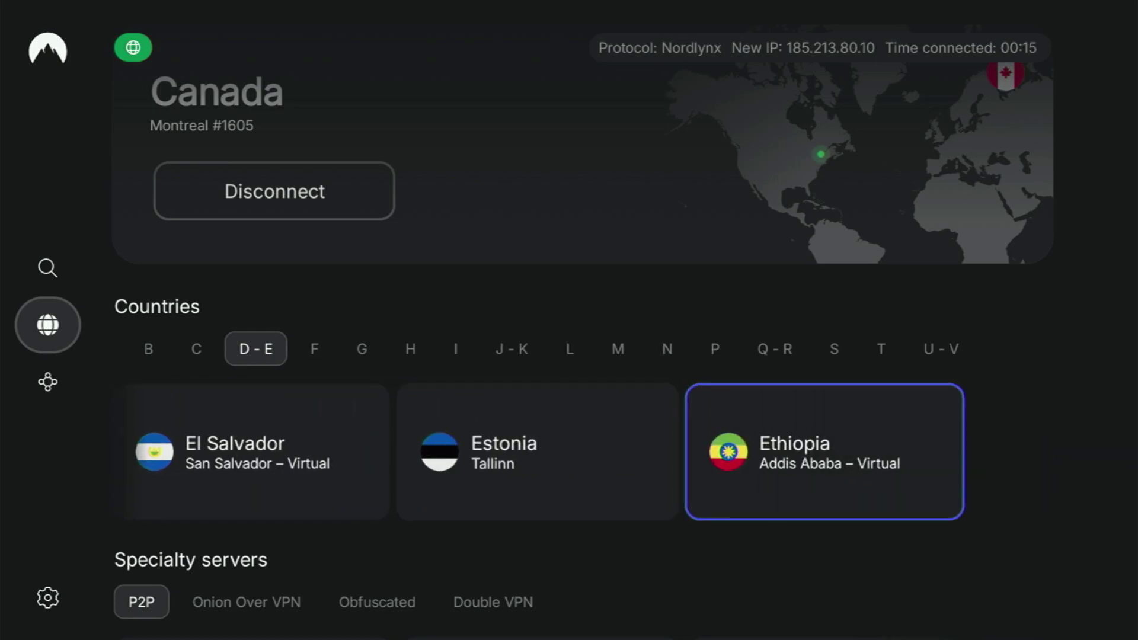
{"action": "key", "text": "Up"}
{"action": "key", "text": "Right"}
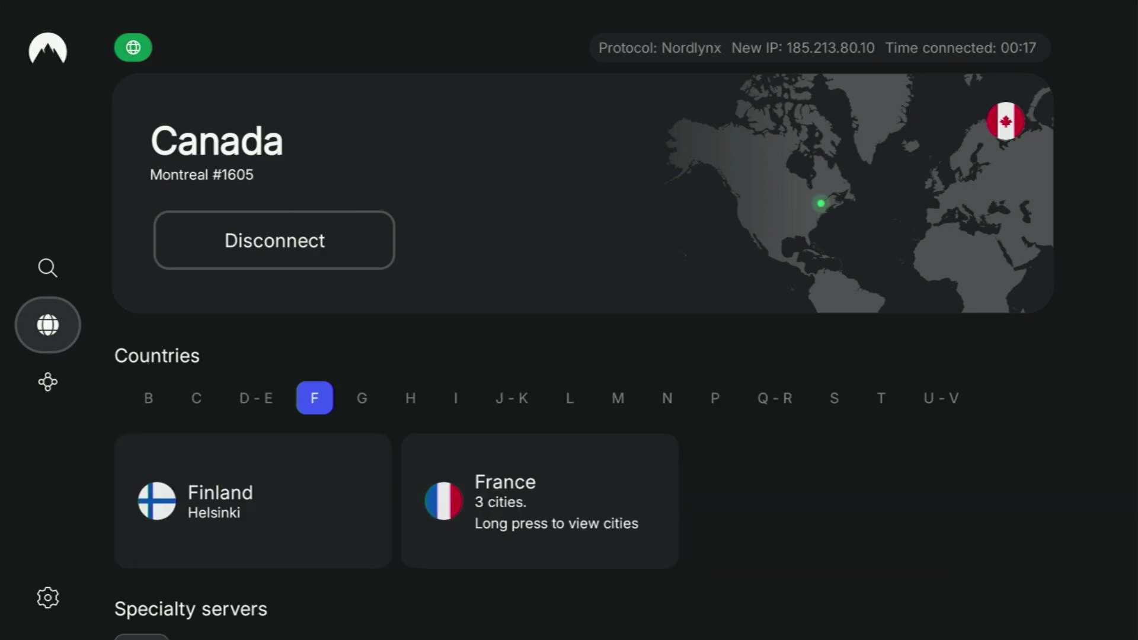
{"action": "key", "text": "Down"}
{"action": "key", "text": "Right"}
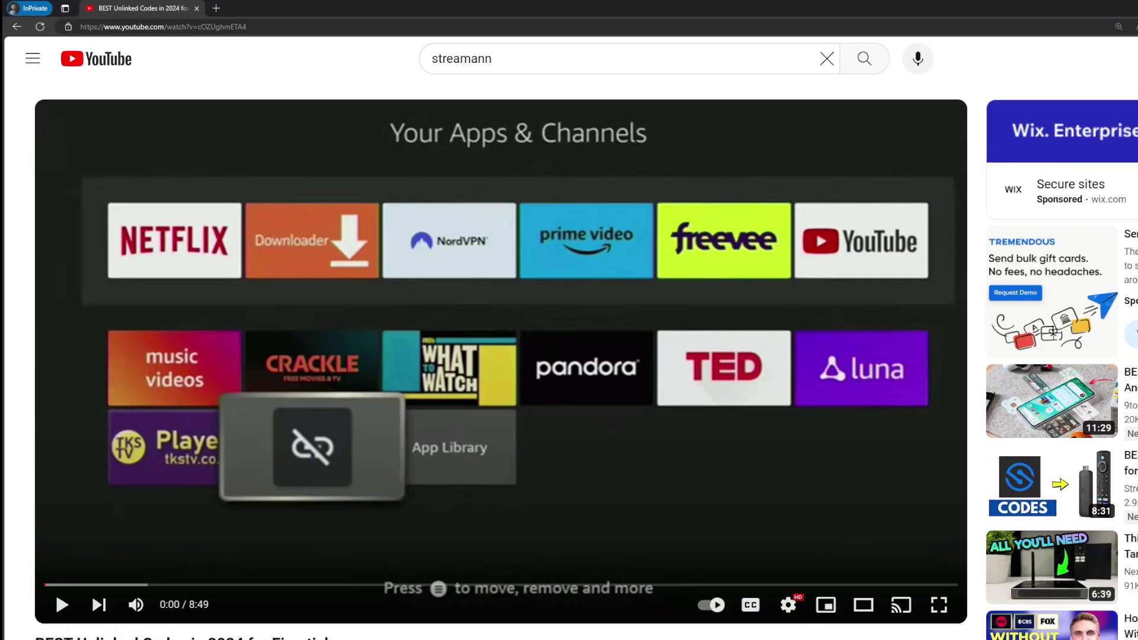
Expand the YouTube description, highlight the '3 months extra' offer, then show NordVPN's H countries.
{"action": "scroll", "coordinate": [380, 403], "scroll_direction": "down", "scroll_amount": 7}
{"action": "left_click", "coordinate": [373, 351]}
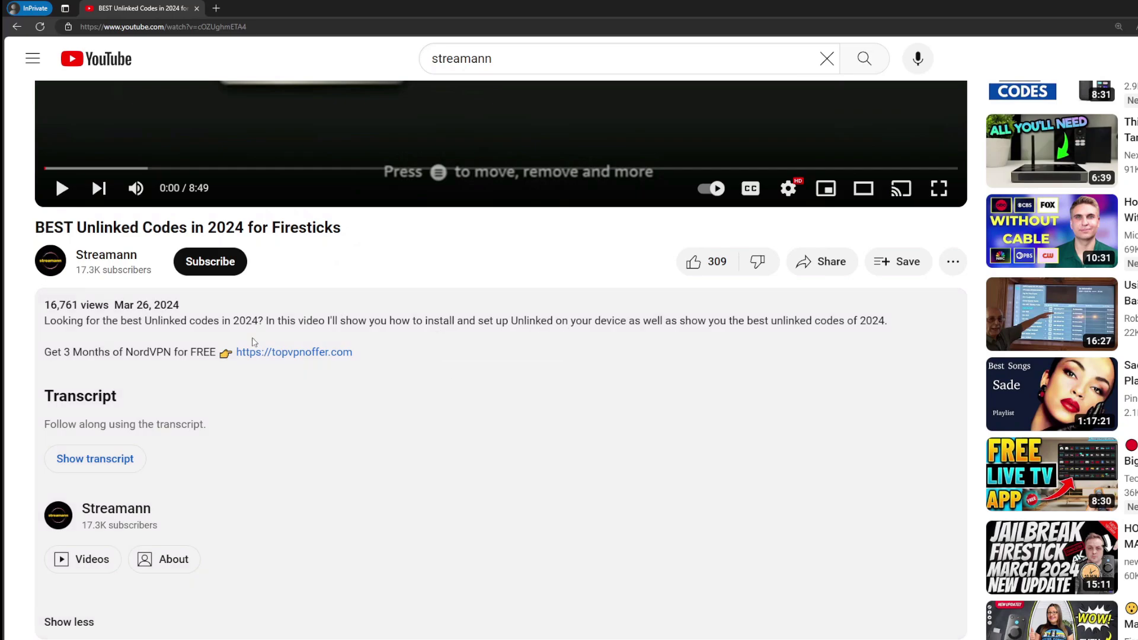
{"action": "scroll", "coordinate": [330, 355], "scroll_direction": "down", "scroll_amount": 5}
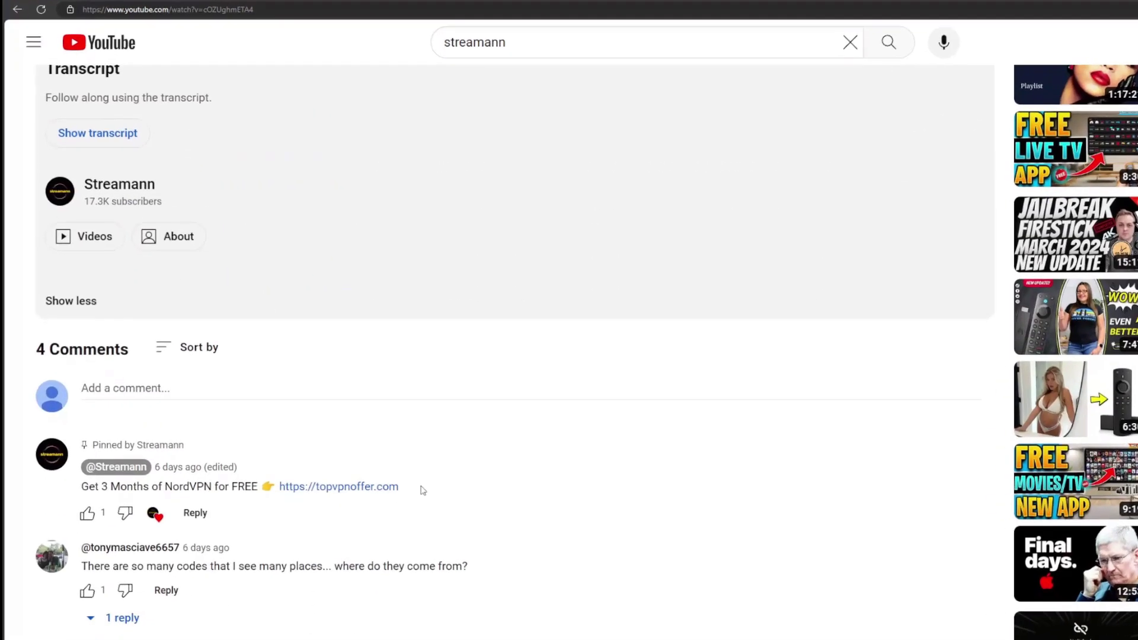
{"action": "left_click_drag", "start_coordinate": [391, 495], "coordinate": [282, 495]}
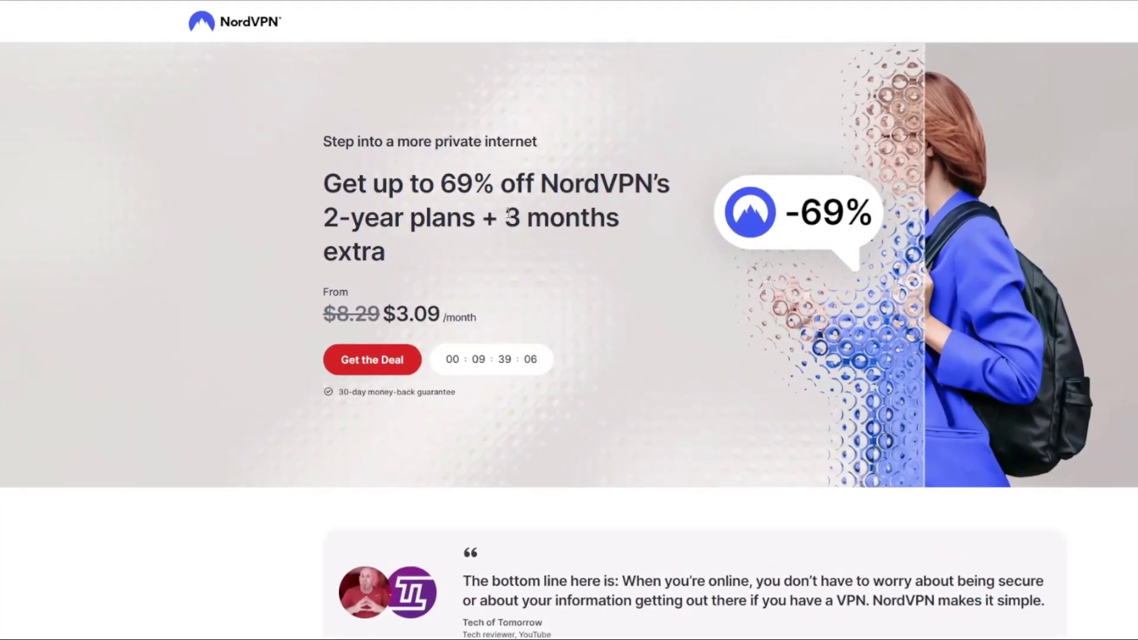
{"action": "left_click_drag", "start_coordinate": [511, 222], "coordinate": [560, 222]}
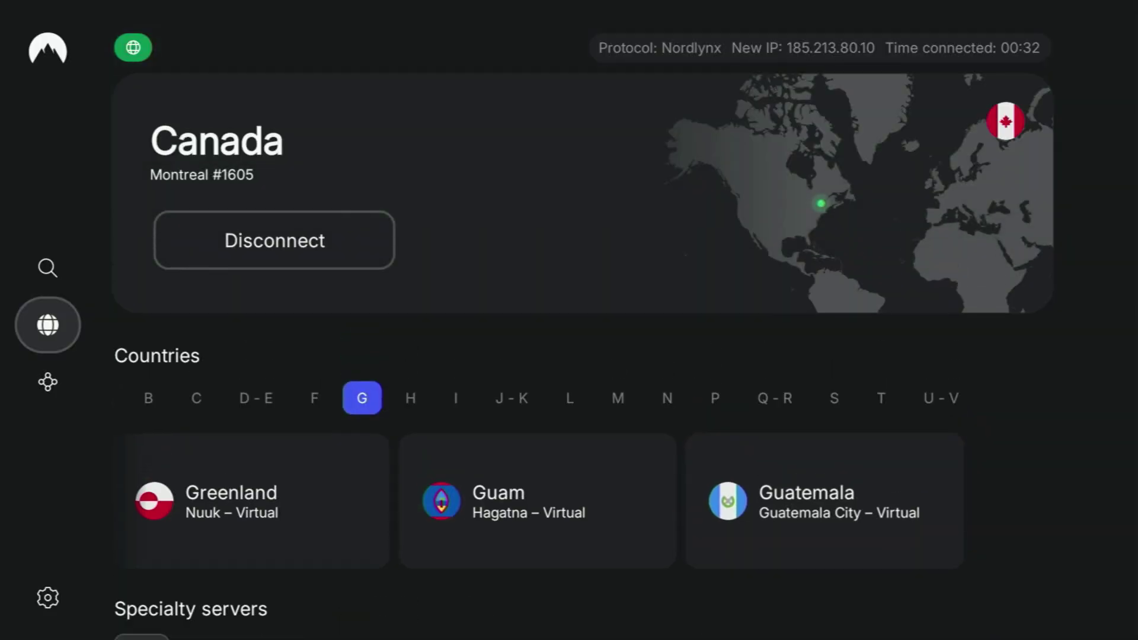
{"action": "left_click", "coordinate": [411, 398]}
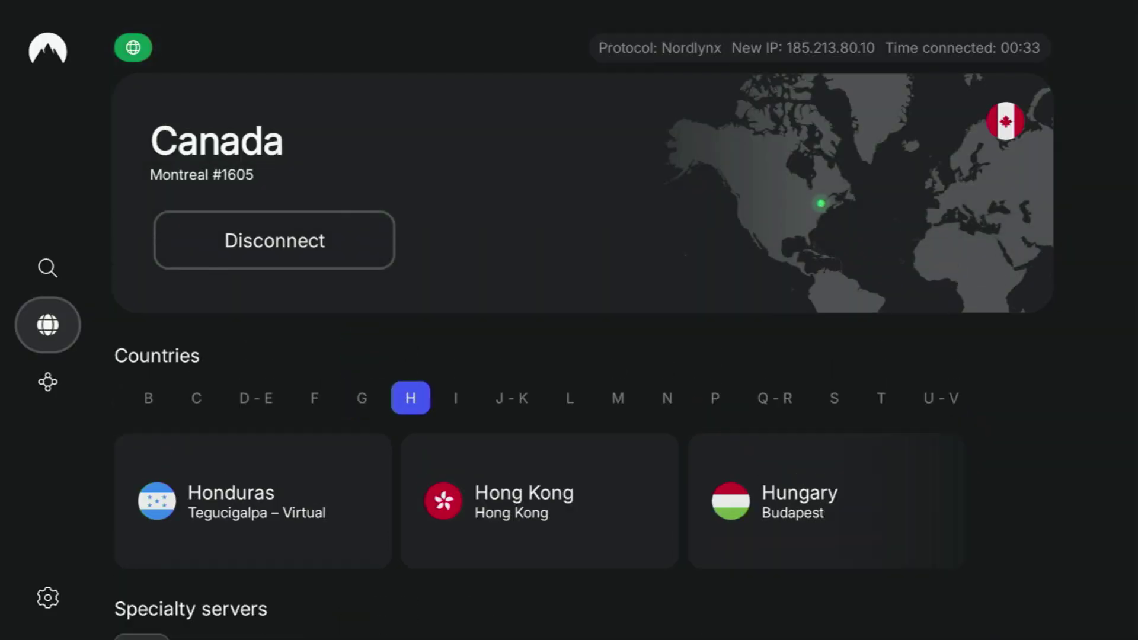
Pass Hong Kong and Hungary, then browse the I countries from Iceland through Ireland, Isle of Man, Israel to Italy.
{"action": "key", "text": "Down"}
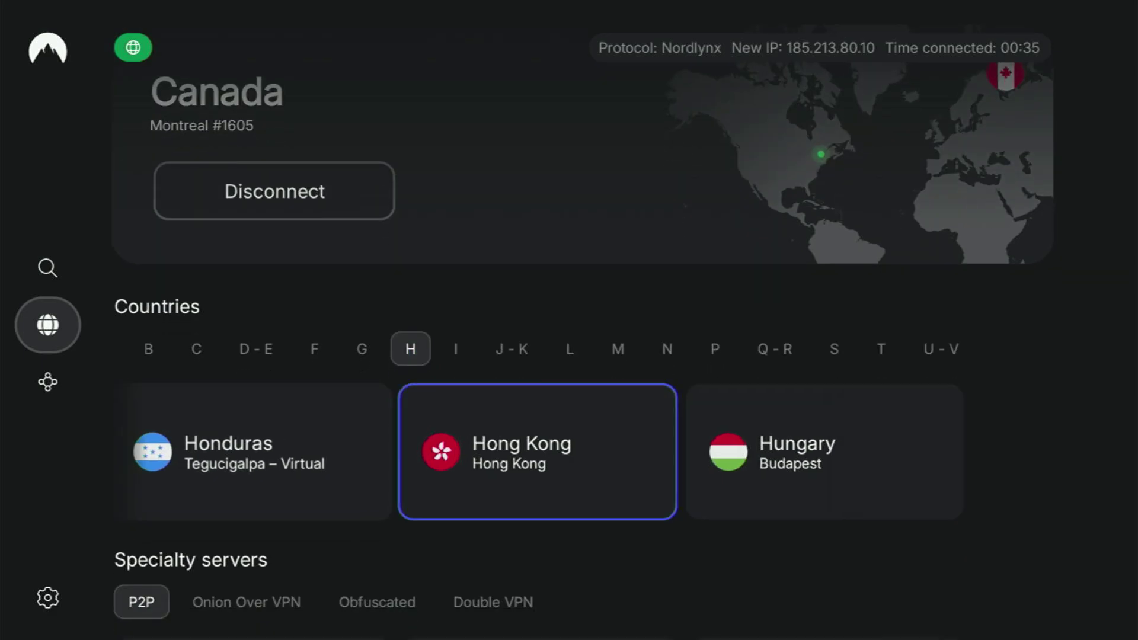
{"action": "key", "text": "Right"}
{"action": "key", "text": "Up"}
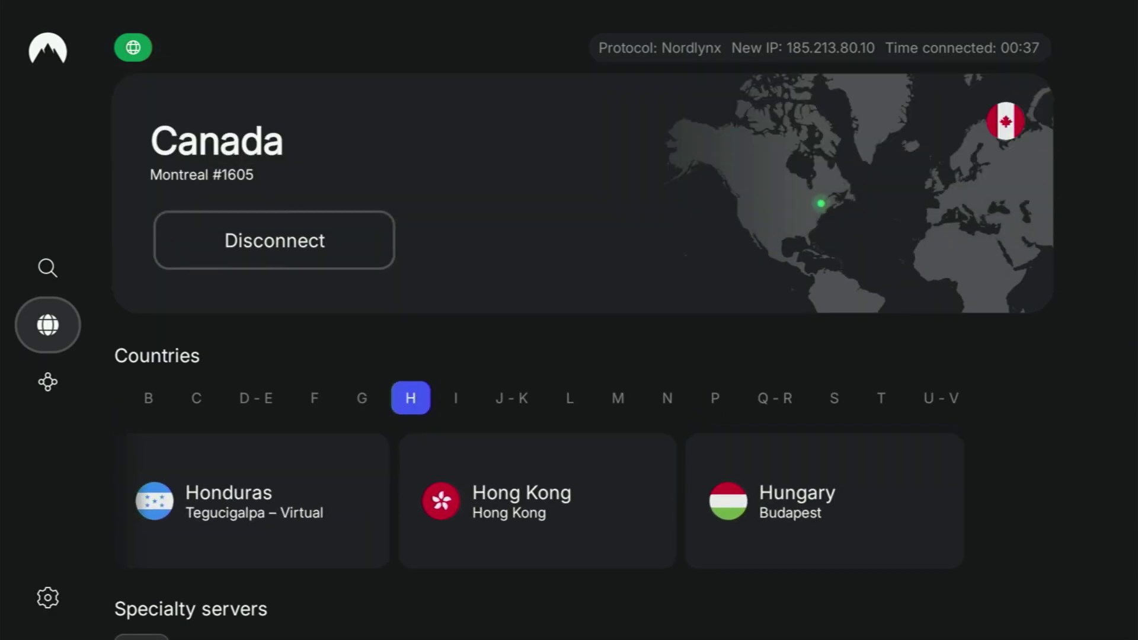
{"action": "key", "text": "Right"}
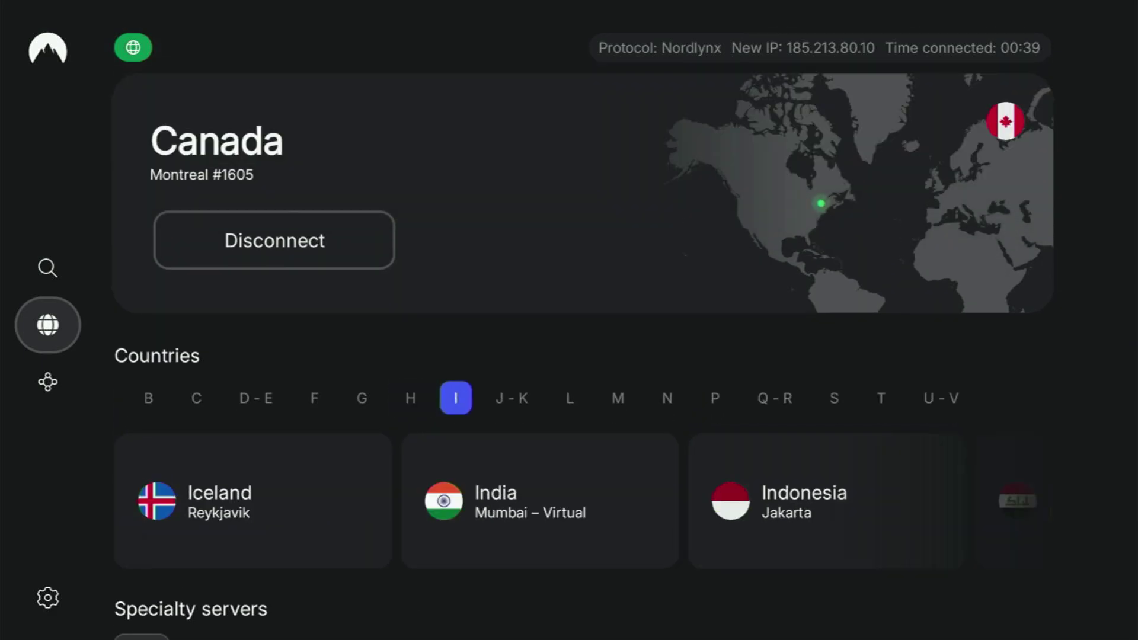
{"action": "key", "text": "Down"}
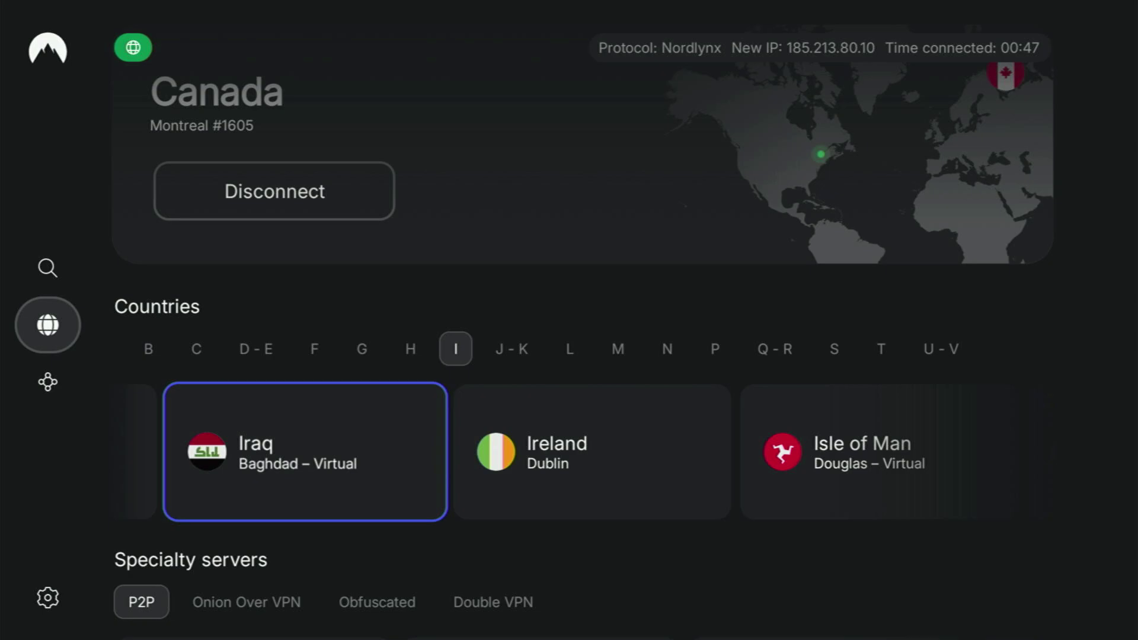
{"action": "key", "text": "Right"}
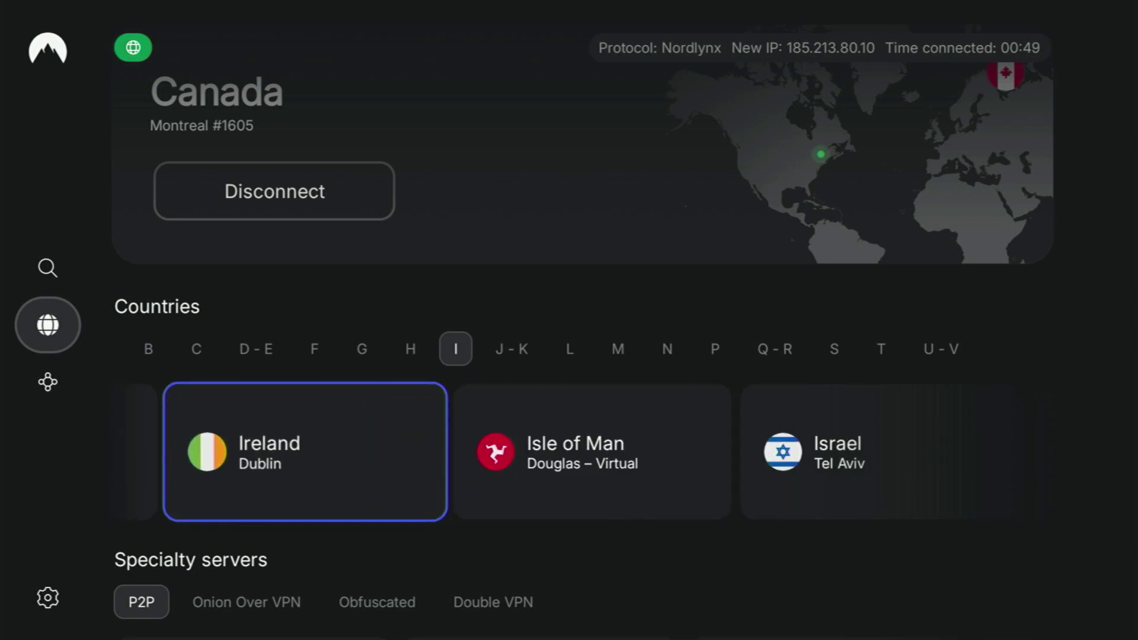
{"action": "key", "text": "Right"}
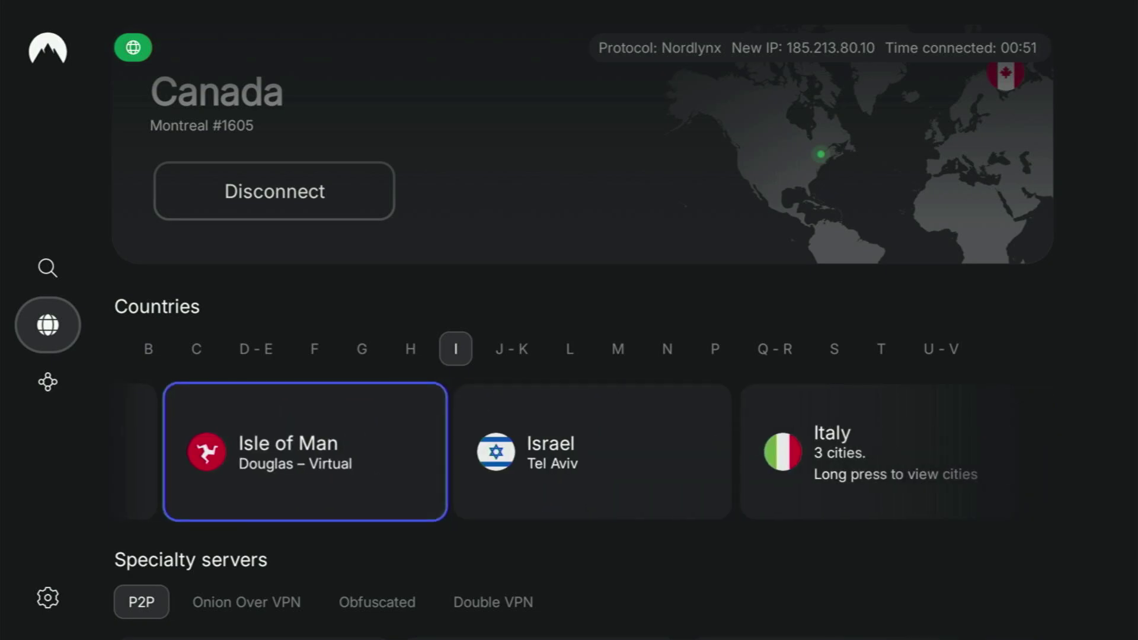
{"action": "key", "text": "Right"}
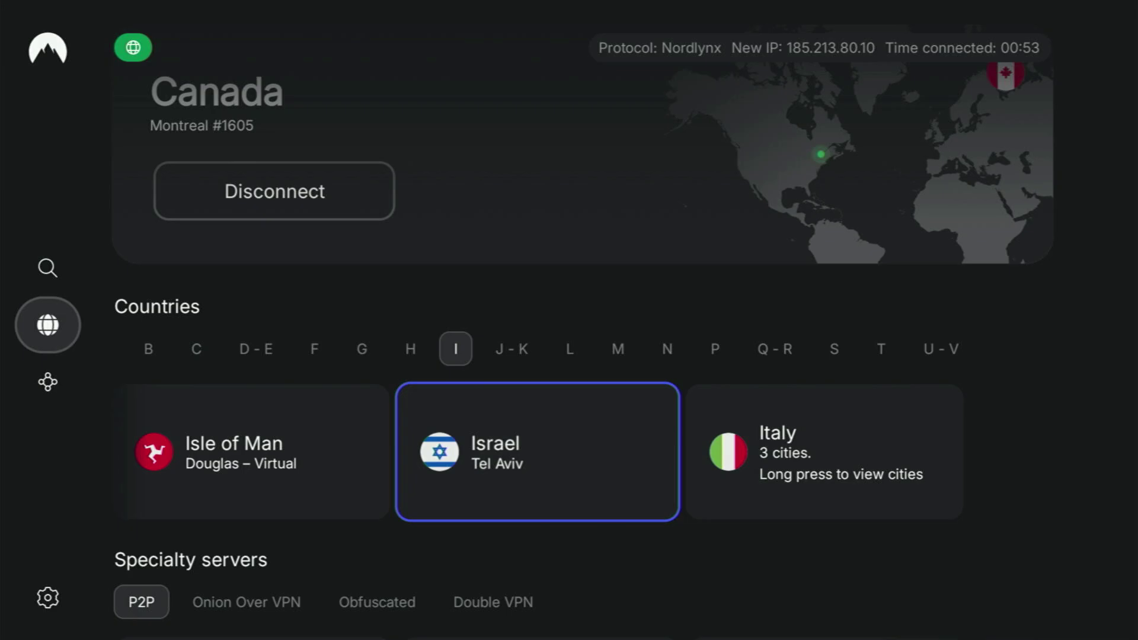
{"action": "key", "text": "Right"}
{"action": "key", "text": "Up"}
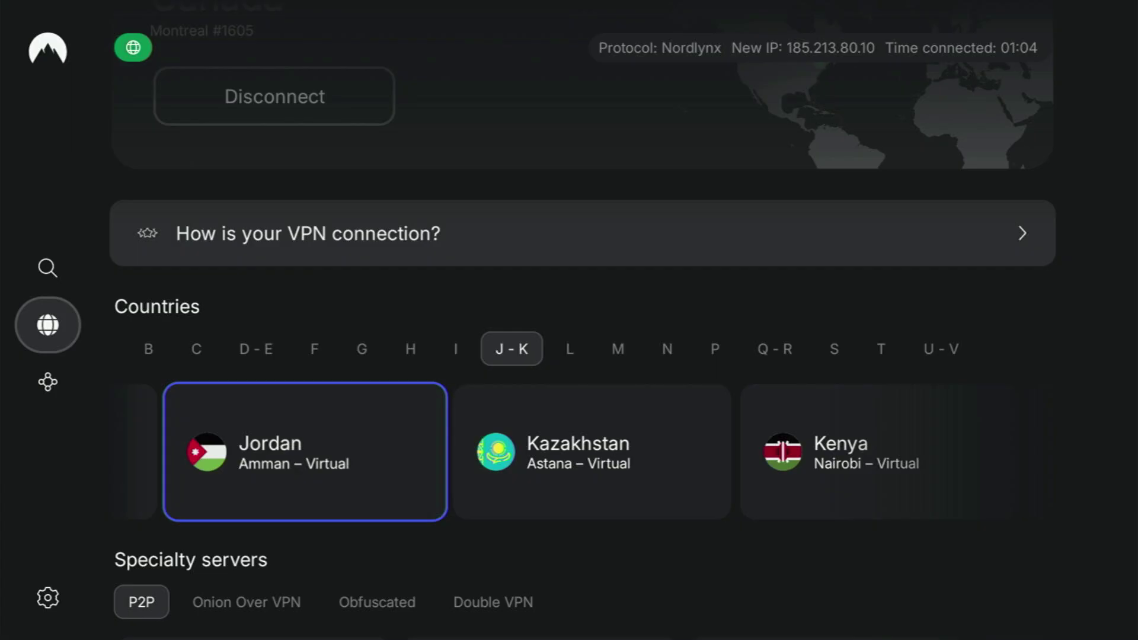
Step through Kazakhstan, Kenya and Kuwait, then return to the Fire TV home screen.
{"action": "left_click", "coordinate": [584, 448]}
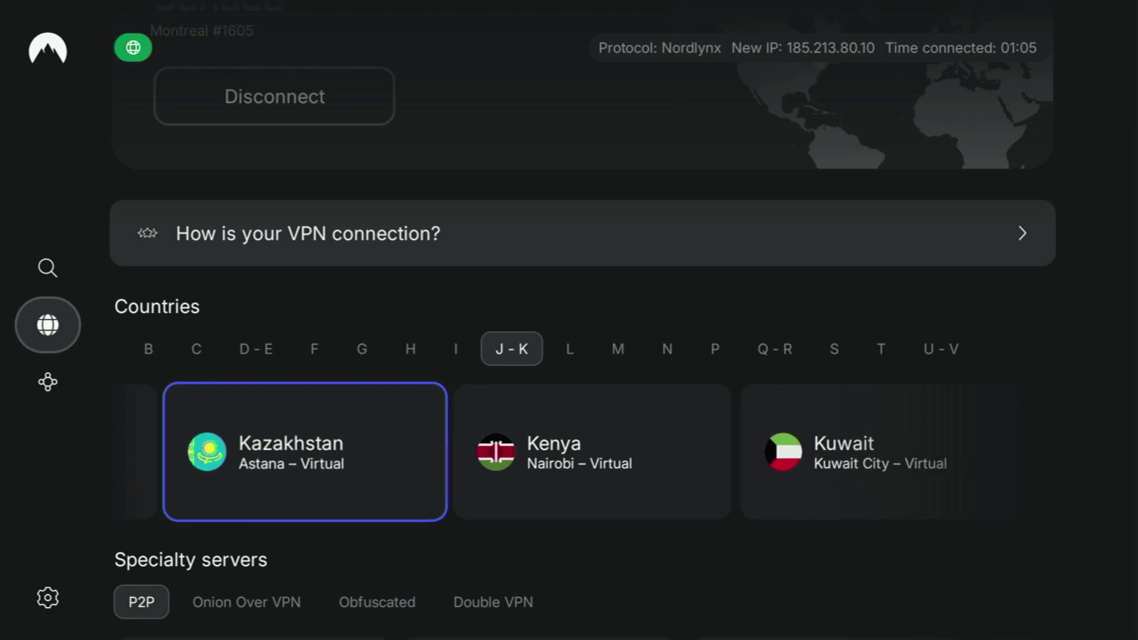
{"action": "left_click", "coordinate": [583, 450]}
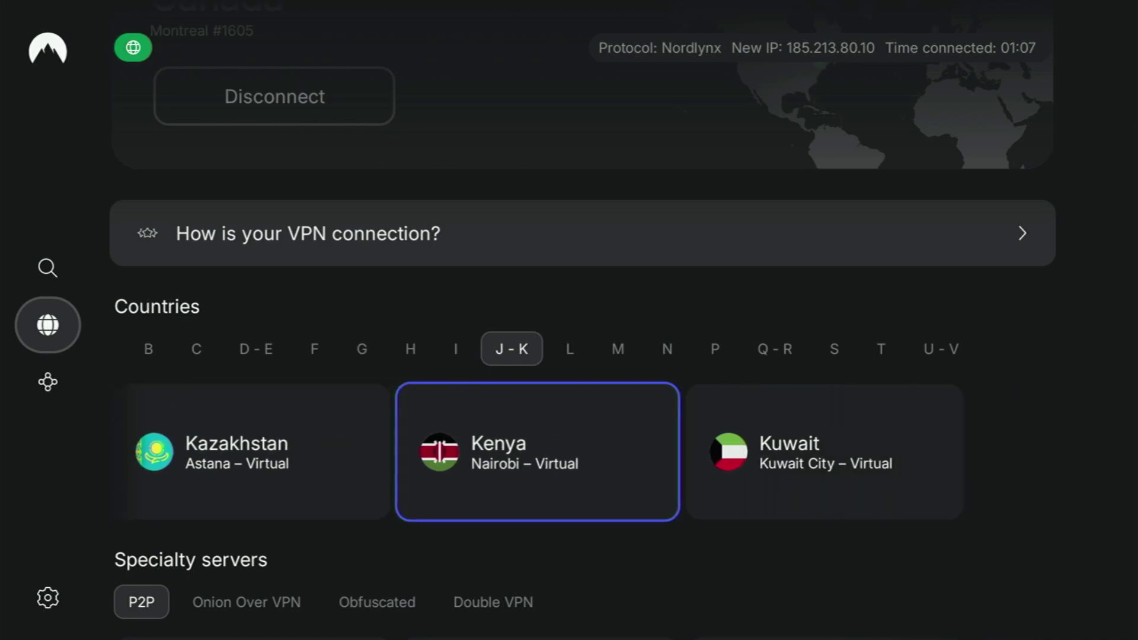
{"action": "left_click", "coordinate": [824, 452]}
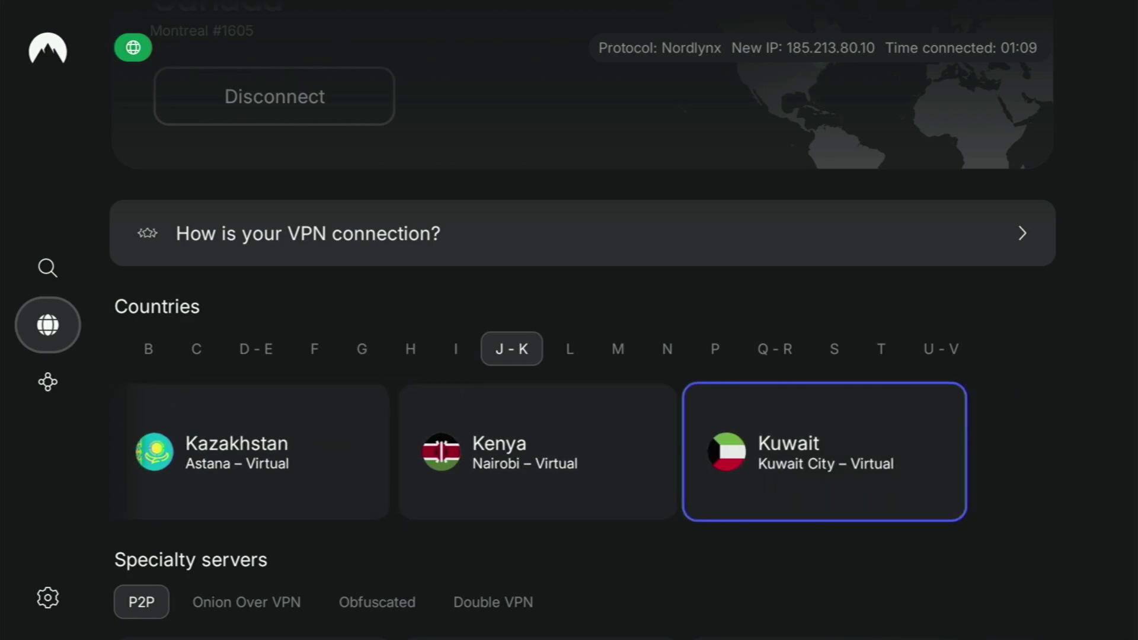
{"action": "key", "text": "Home"}
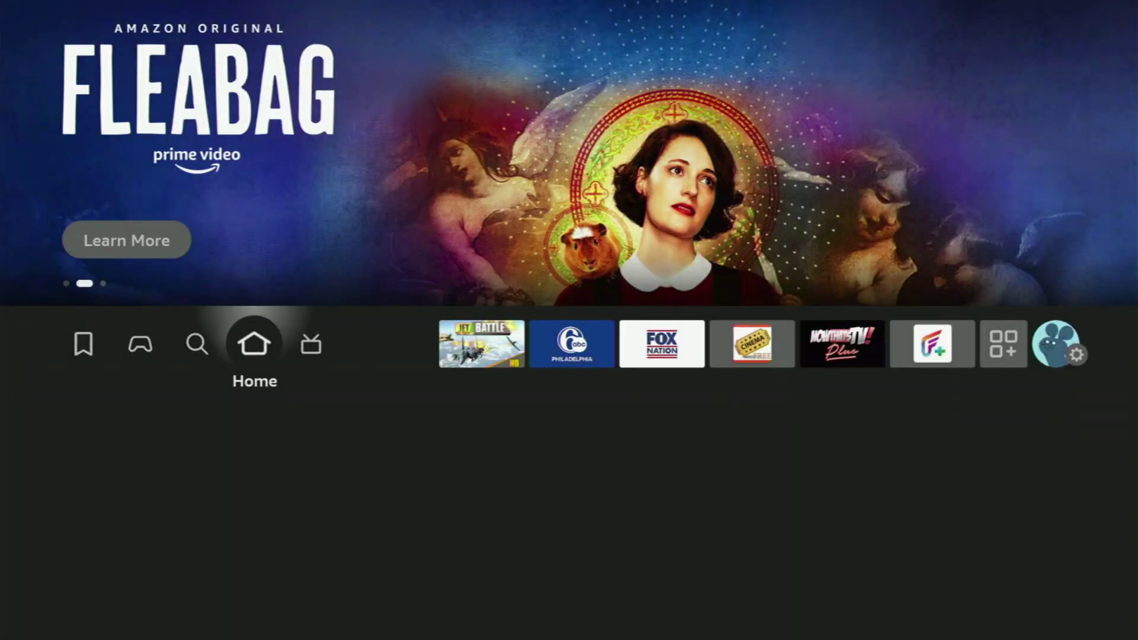
Open Your Apps & Channels from the home row and launch the Downloader tile.
{"action": "left_click", "coordinate": [311, 344]}
{"action": "left_click", "coordinate": [1003, 343]}
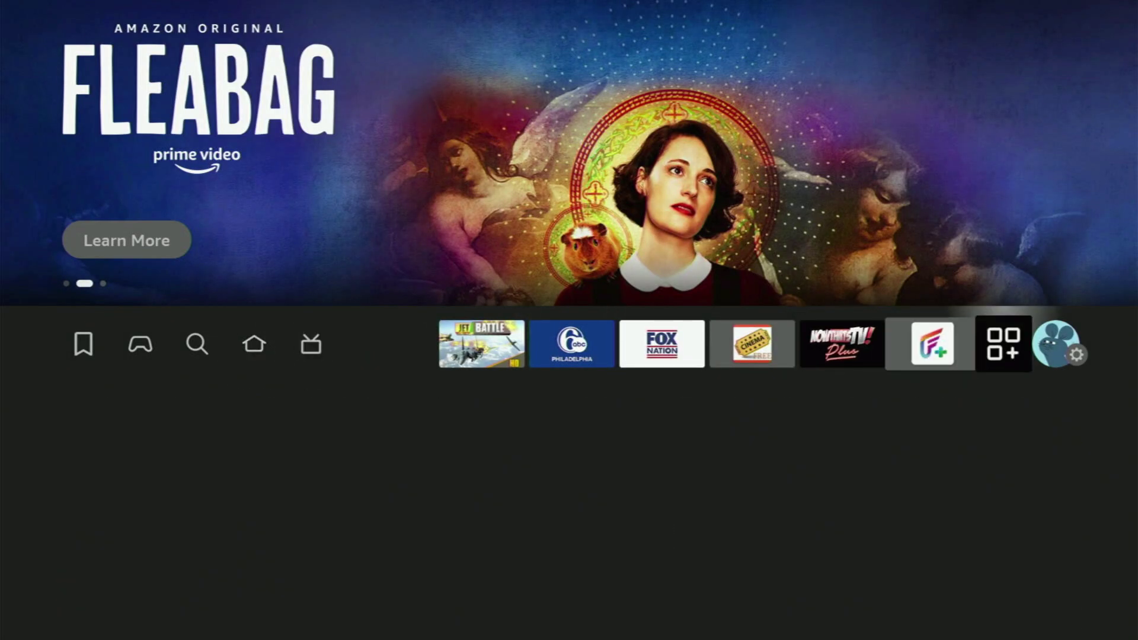
{"action": "left_click", "coordinate": [1003, 344]}
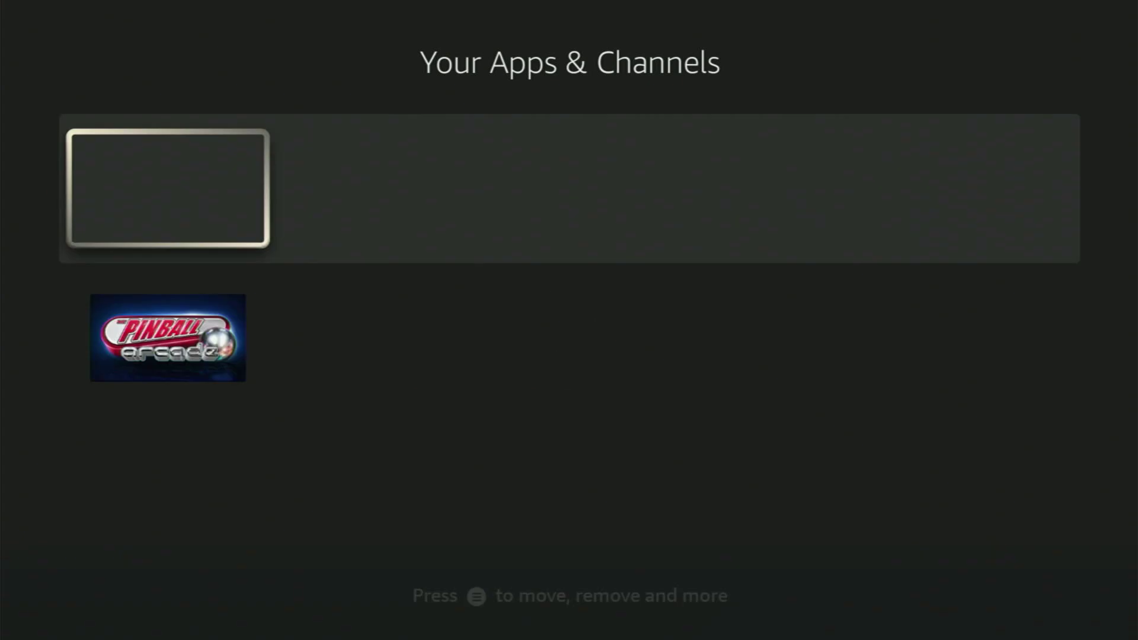
{"action": "key", "text": "Down"}
{"action": "key", "text": "Down"}
{"action": "key", "text": "Right"}
{"action": "key", "text": "Right"}
{"action": "key", "text": "Right"}
{"action": "key", "text": "Right"}
{"action": "key", "text": "Right"}
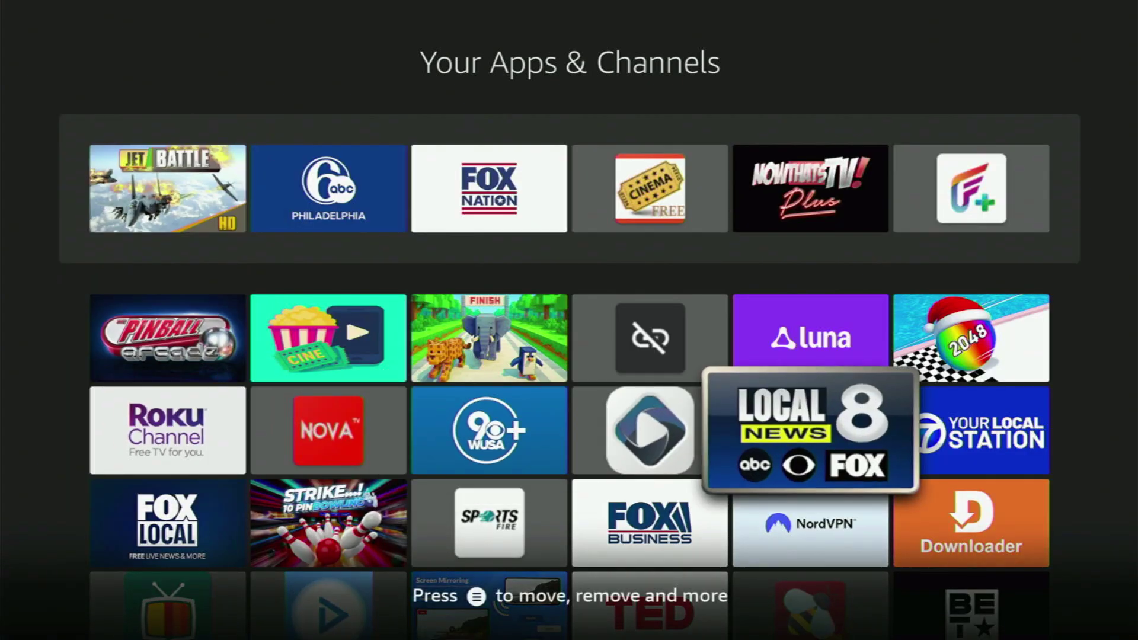
{"action": "key", "text": "Down"}
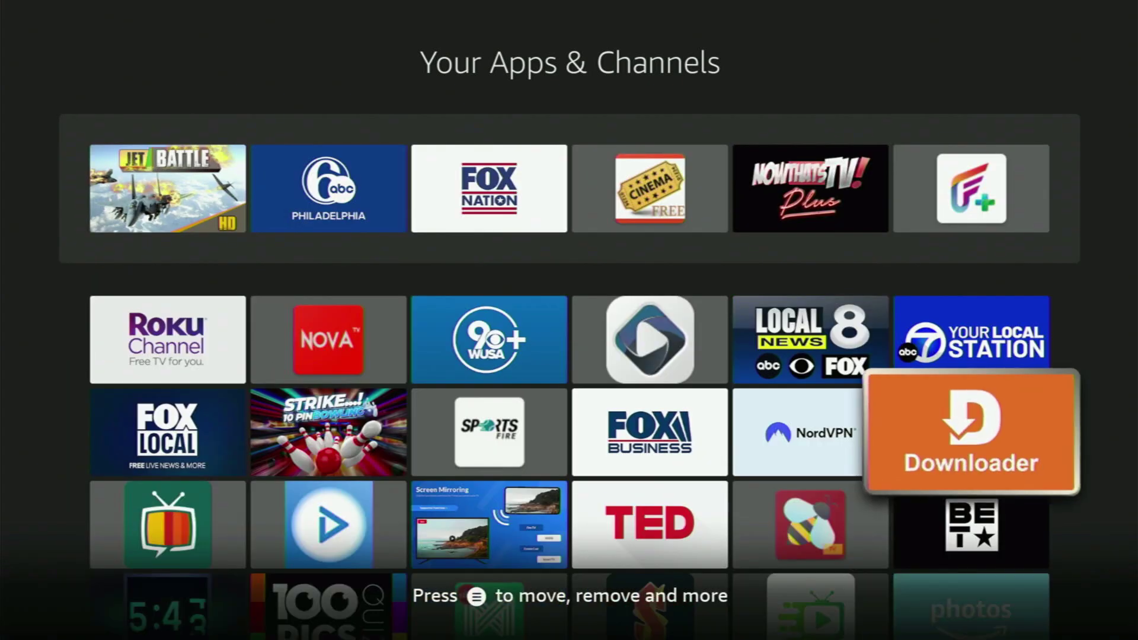
{"action": "key", "text": "Return"}
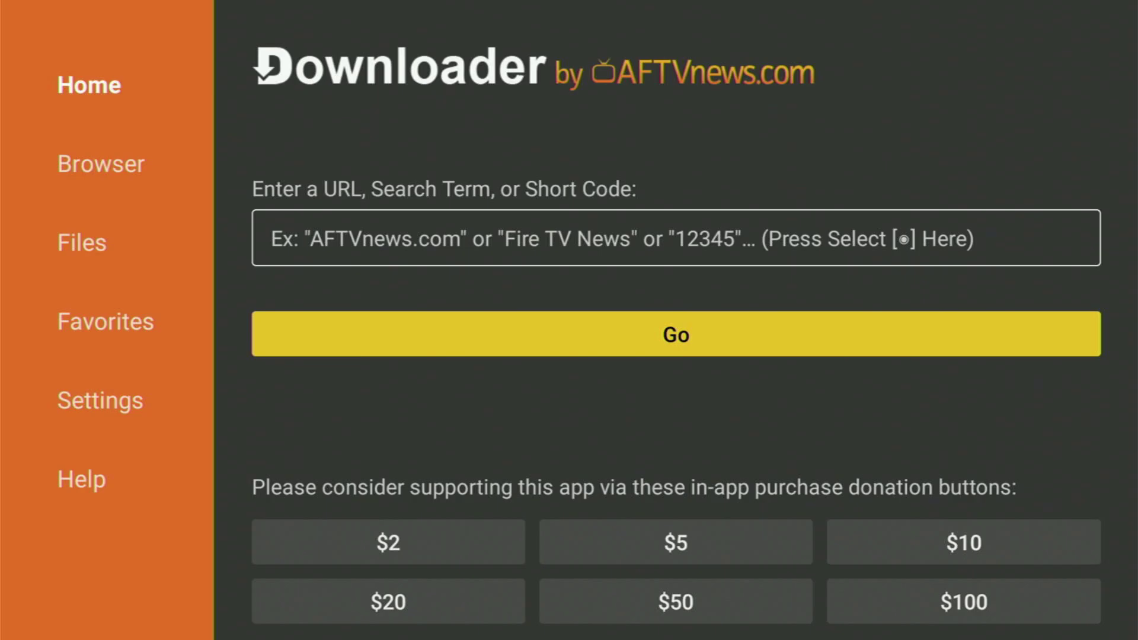
Bring up the on-screen keyboard for Downloader's URL field and enter 'ytvpla'.
{"action": "key", "text": "Up"}
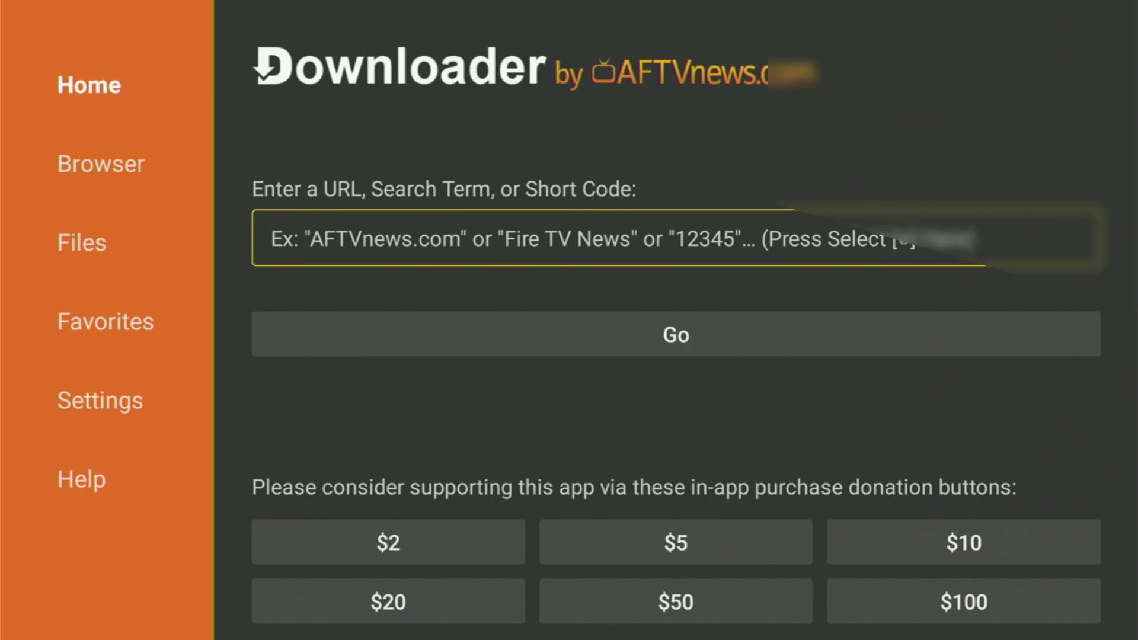
{"action": "key", "text": "Return"}
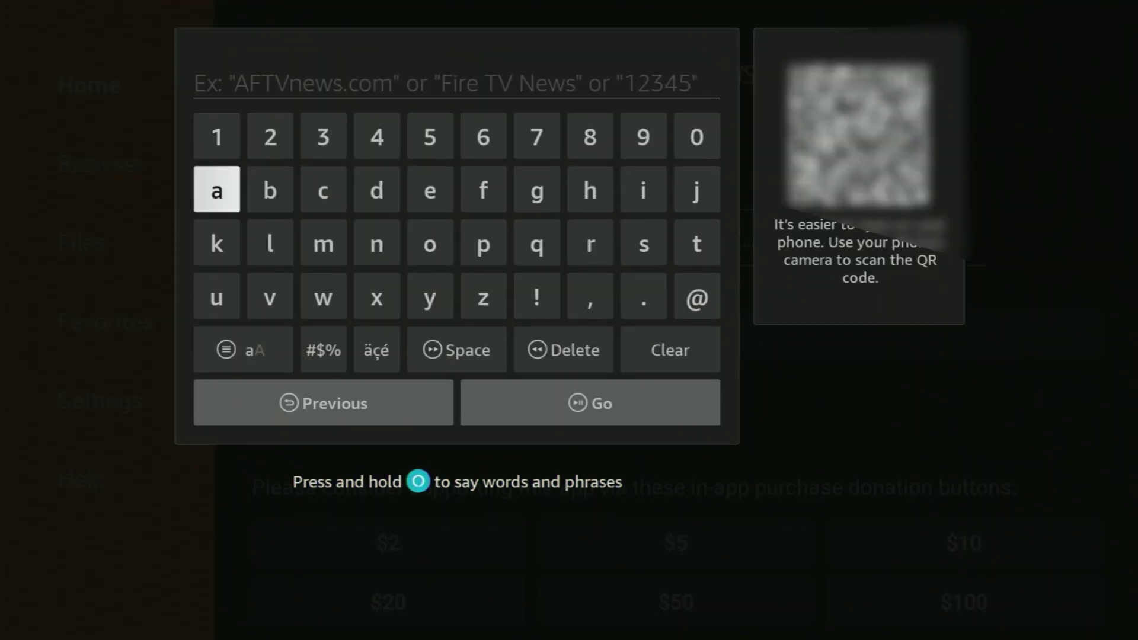
{"action": "key", "text": "Up"}
{"action": "key", "text": "Right"}
{"action": "key", "text": "Right"}
{"action": "key", "text": "Right"}
{"action": "key", "text": "Right"}
{"action": "key", "text": "Right"}
{"action": "key", "text": "Right"}
{"action": "key", "text": "Right"}
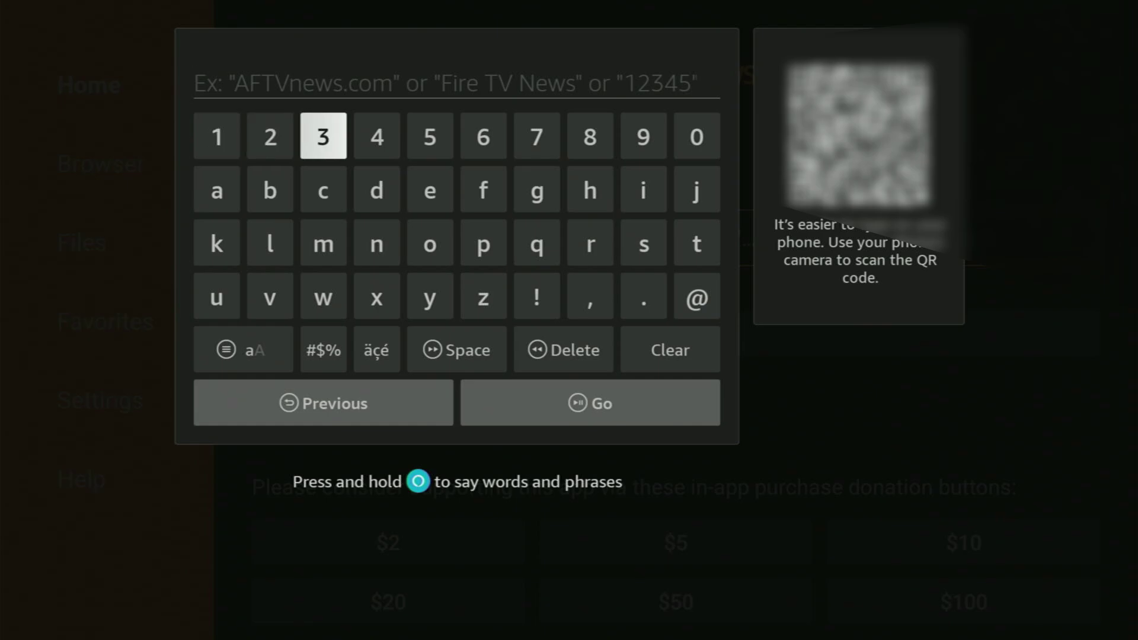
{"action": "key", "text": "Left"}
{"action": "key", "text": "Down"}
{"action": "key", "text": "Down"}
{"action": "key", "text": "Left"}
{"action": "type", "text": "y"}
{"action": "key", "text": "Right"}
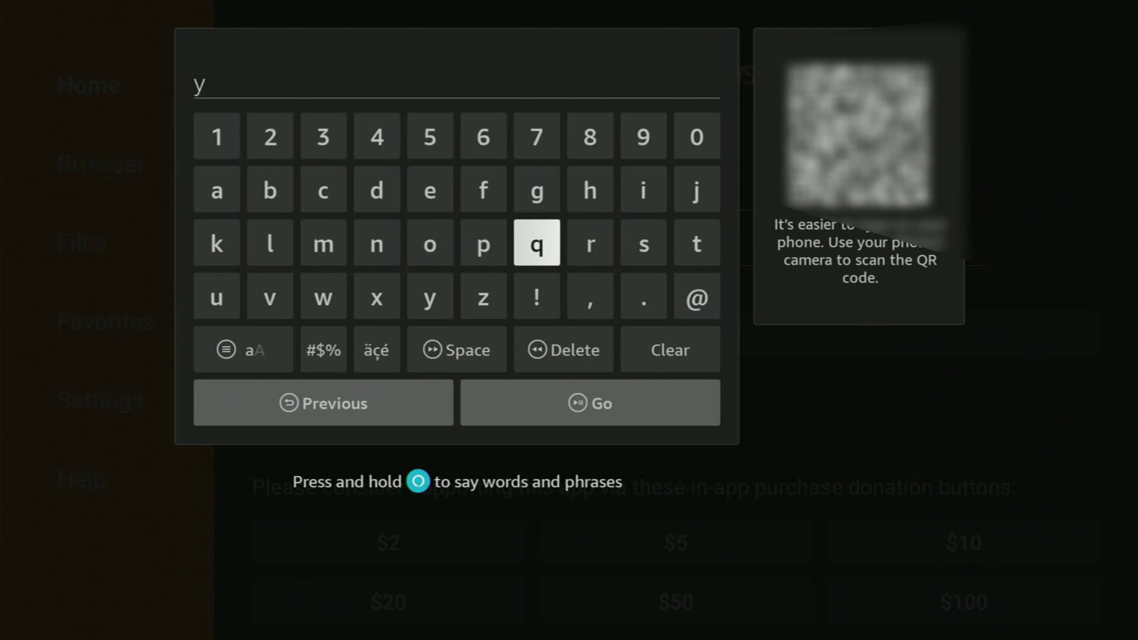
{"action": "key", "text": "Right"}
{"action": "key", "text": "Right"}
{"action": "key", "text": "Right"}
{"action": "key", "text": "Return"}
{"action": "key", "text": "Down"}
{"action": "key", "text": "Right"}
{"action": "key", "text": "Right"}
{"action": "key", "text": "Return"}
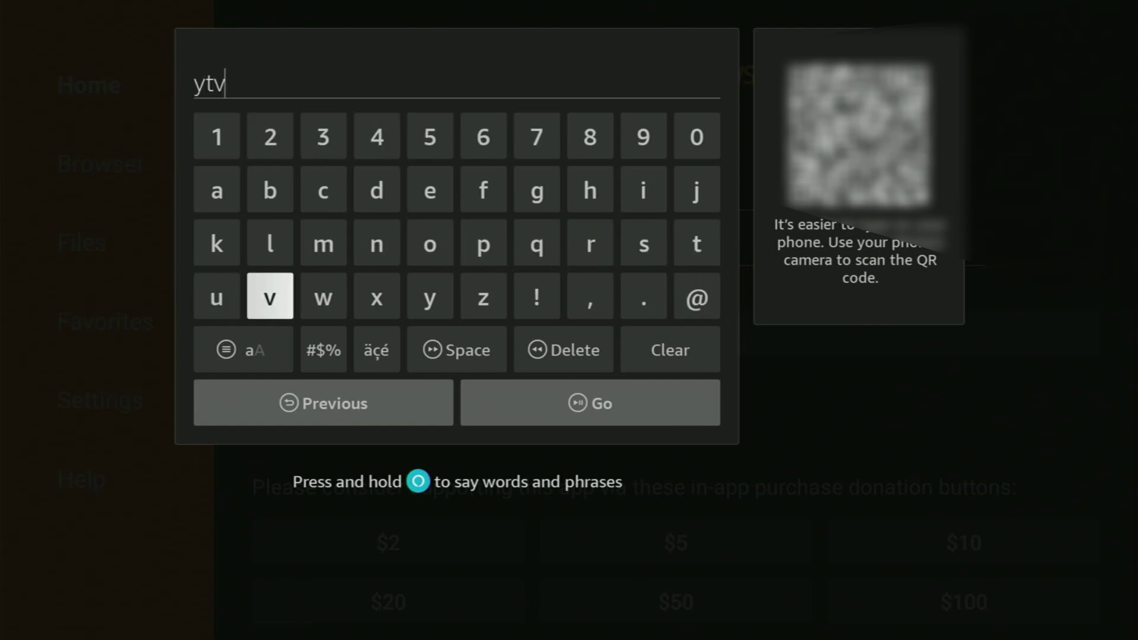
{"action": "key", "text": "Right"}
{"action": "key", "text": "Right"}
{"action": "key", "text": "Right"}
{"action": "key", "text": "Right"}
{"action": "key", "text": "Up"}
{"action": "key", "text": "Return"}
{"action": "key", "text": "Left"}
{"action": "key", "text": "Left"}
{"action": "key", "text": "Left"}
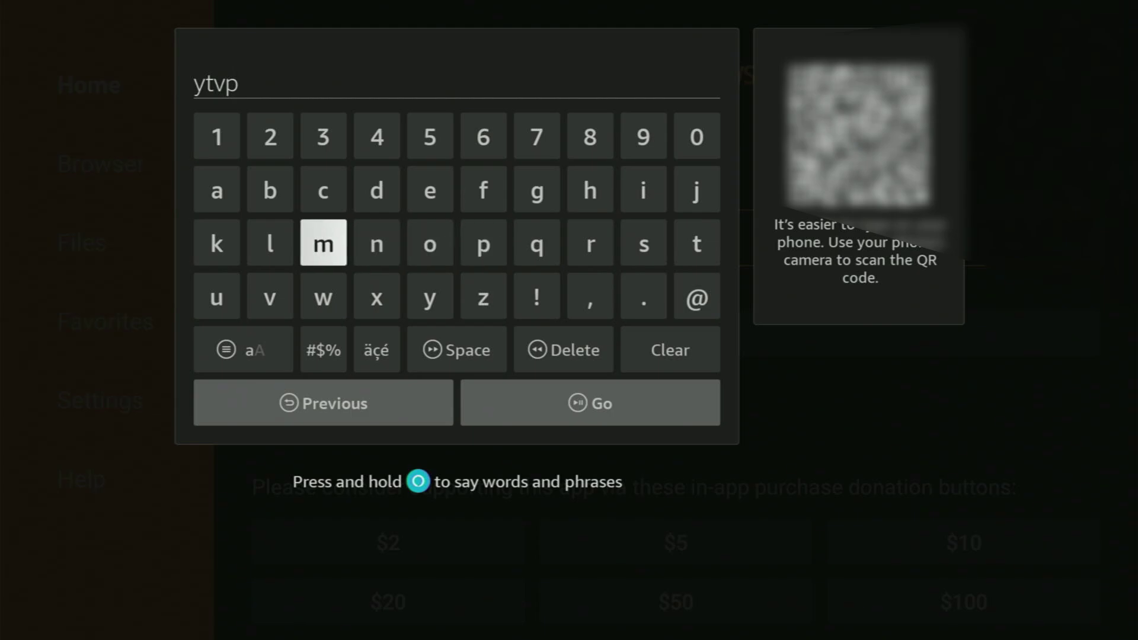
{"action": "key", "text": "Left"}
{"action": "key", "text": "Return"}
{"action": "key", "text": "Up"}
{"action": "key", "text": "Left"}
{"action": "key", "text": "Return"}
{"action": "key", "text": "Right"}
{"action": "key", "text": "Right"}
{"action": "key", "text": "Right"}
{"action": "key", "text": "Right"}
{"action": "key", "text": "Right"}
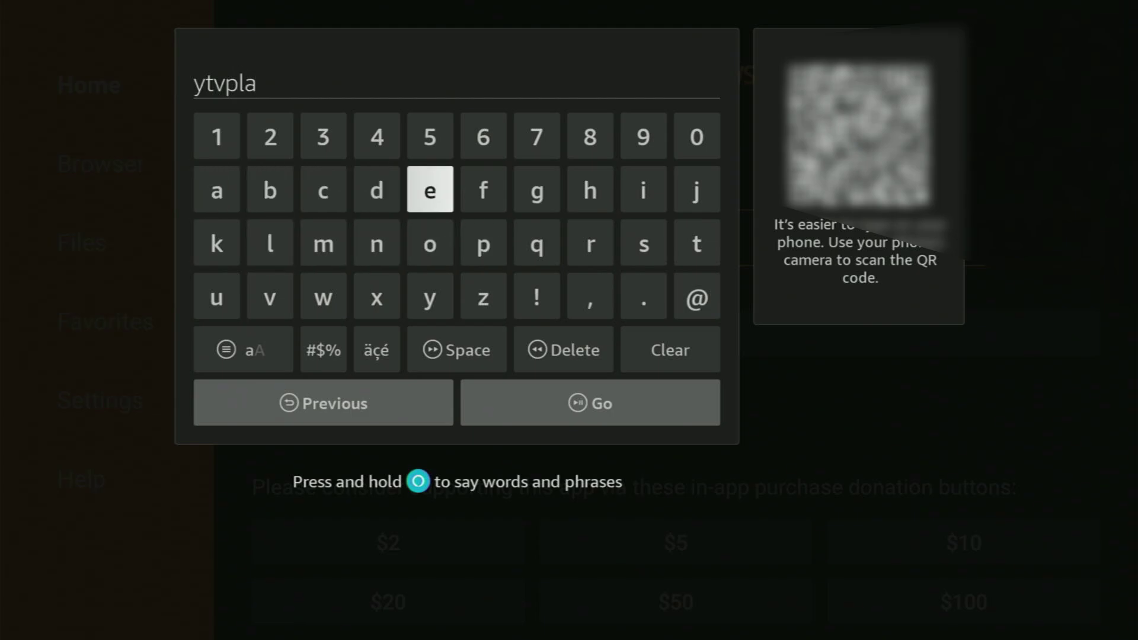
Finish the address as ytvplayer.com and move down to the Go button.
{"action": "key", "text": "Down"}
{"action": "key", "text": "Down"}
{"action": "key", "text": "Left"}
{"action": "key", "text": "Return"}
{"action": "key", "text": "Up"}
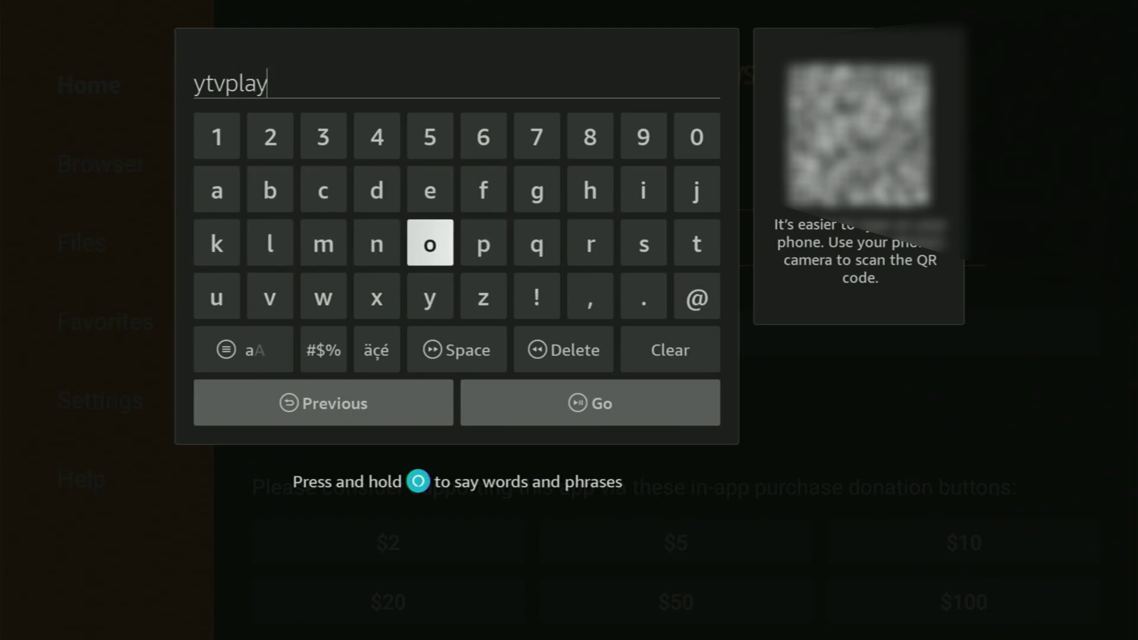
{"action": "key", "text": "Up"}
{"action": "key", "text": "Return"}
{"action": "key", "text": "Down"}
{"action": "key", "text": "Right"}
{"action": "key", "text": "Right"}
{"action": "key", "text": "Right"}
{"action": "key", "text": "Return"}
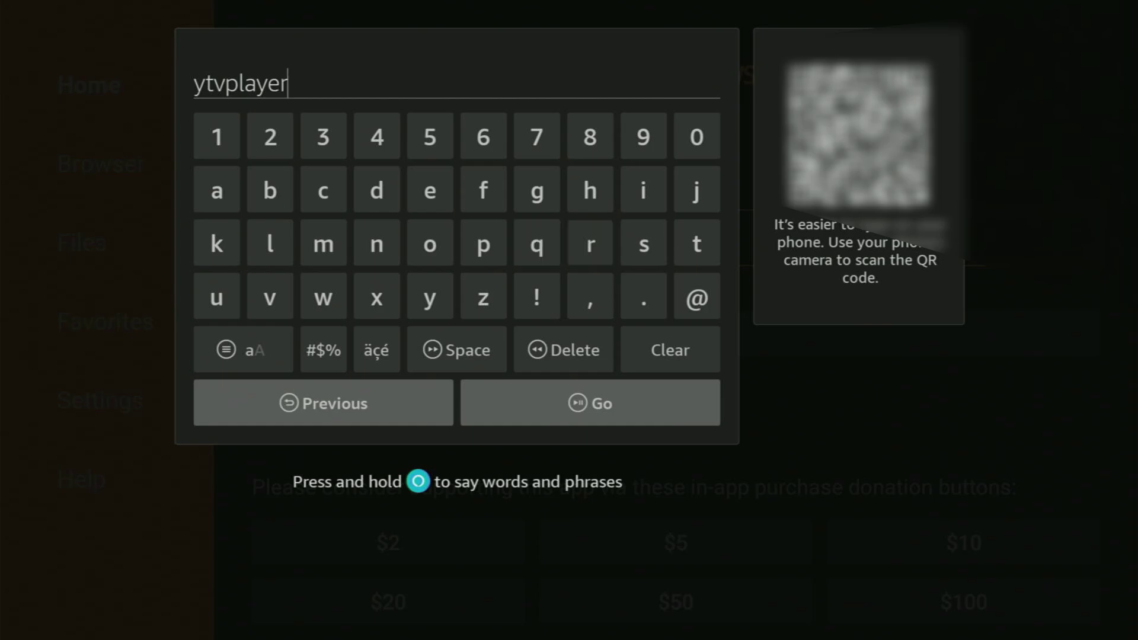
{"action": "key", "text": "Down"}
{"action": "key", "text": "Right"}
{"action": "key", "text": "Return"}
{"action": "key", "text": "Up"}
{"action": "key", "text": "Up"}
{"action": "key", "text": "Left"}
{"action": "key", "text": "Left"}
{"action": "key", "text": "Left"}
{"action": "key", "text": "Left"}
{"action": "key", "text": "Left"}
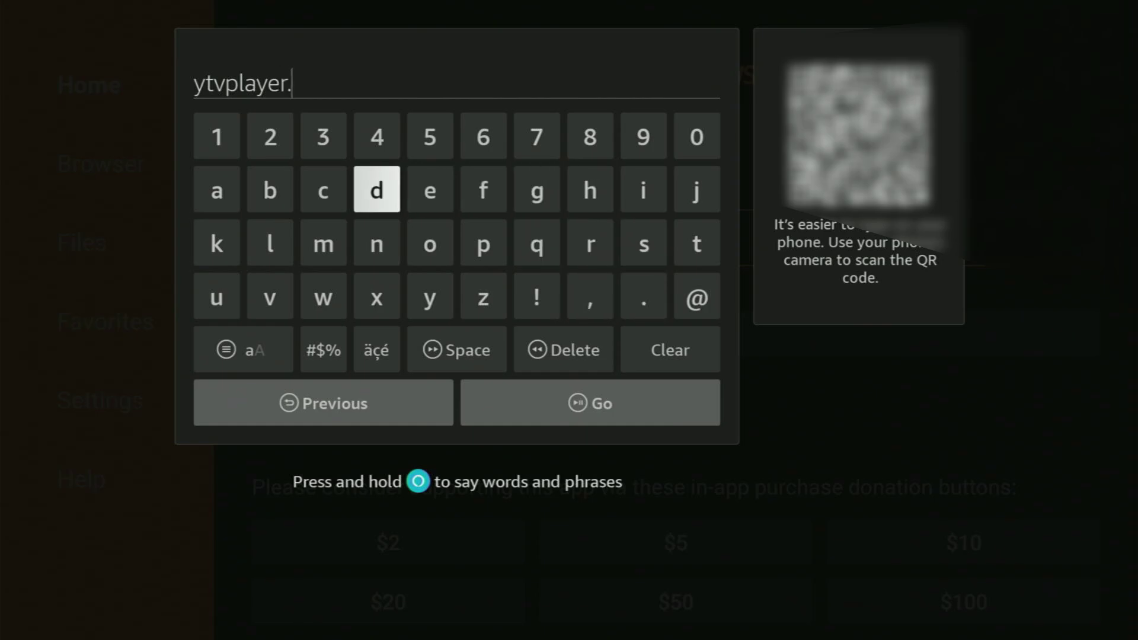
{"action": "key", "text": "Left"}
{"action": "key", "text": "Return"}
{"action": "key", "text": "Down"}
{"action": "key", "text": "Right"}
{"action": "key", "text": "Right"}
{"action": "key", "text": "Return"}
{"action": "key", "text": "Left"}
{"action": "key", "text": "Left"}
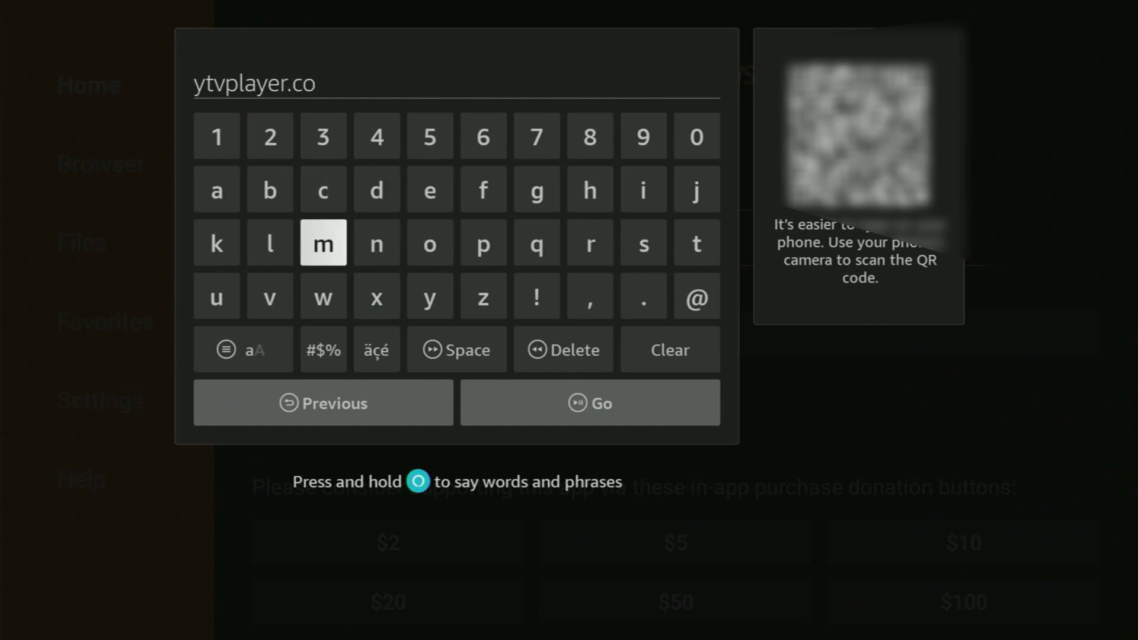
{"action": "key", "text": "Return"}
{"action": "key", "text": "Down"}
{"action": "key", "text": "Down"}
{"action": "key", "text": "Down"}
{"action": "key", "text": "Right"}
Load ytvplayer.com, then download the 9.1 MB YTV PRO file from the page.
{"action": "key", "text": "Return"}
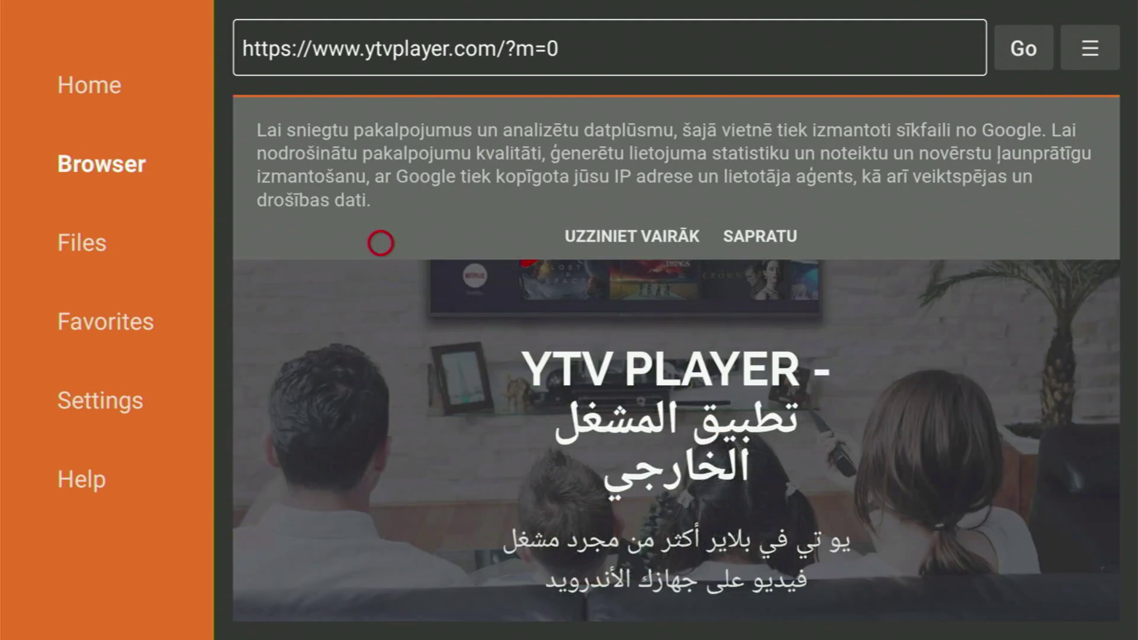
{"action": "scroll", "coordinate": [380, 593], "scroll_direction": "down", "scroll_amount": 9}
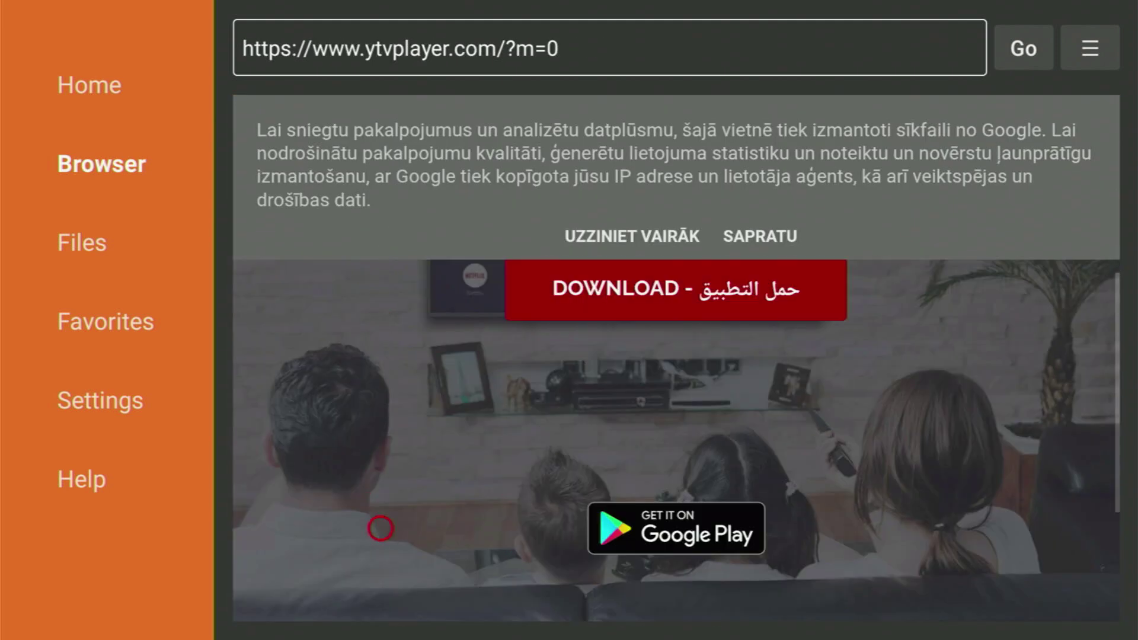
{"action": "left_click", "coordinate": [646, 289]}
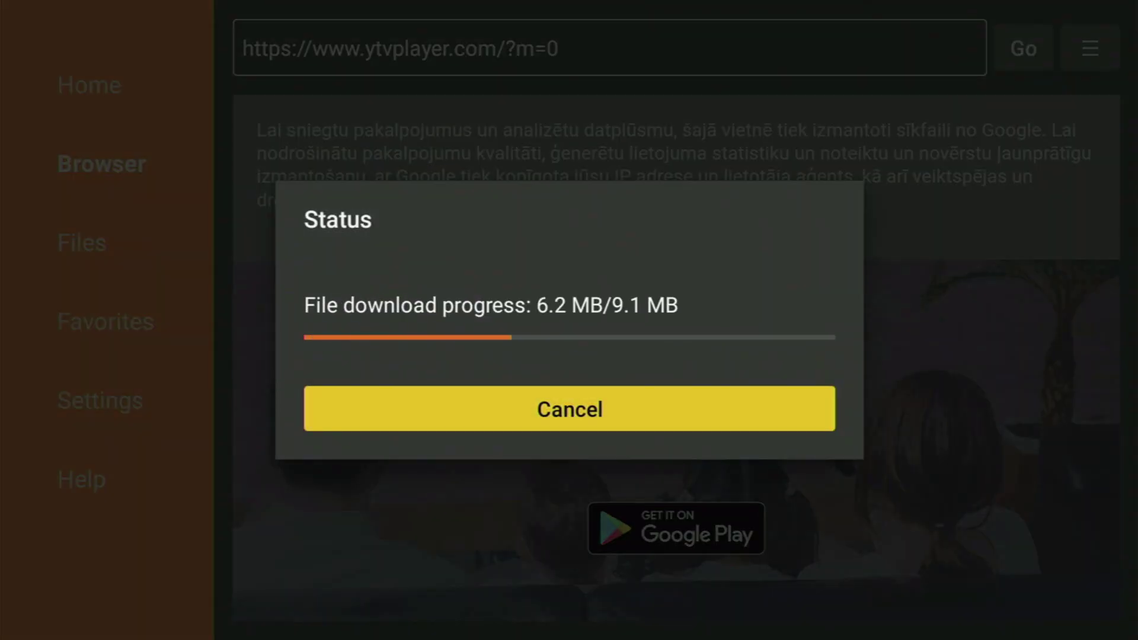
{"action": "key", "text": "Return"}
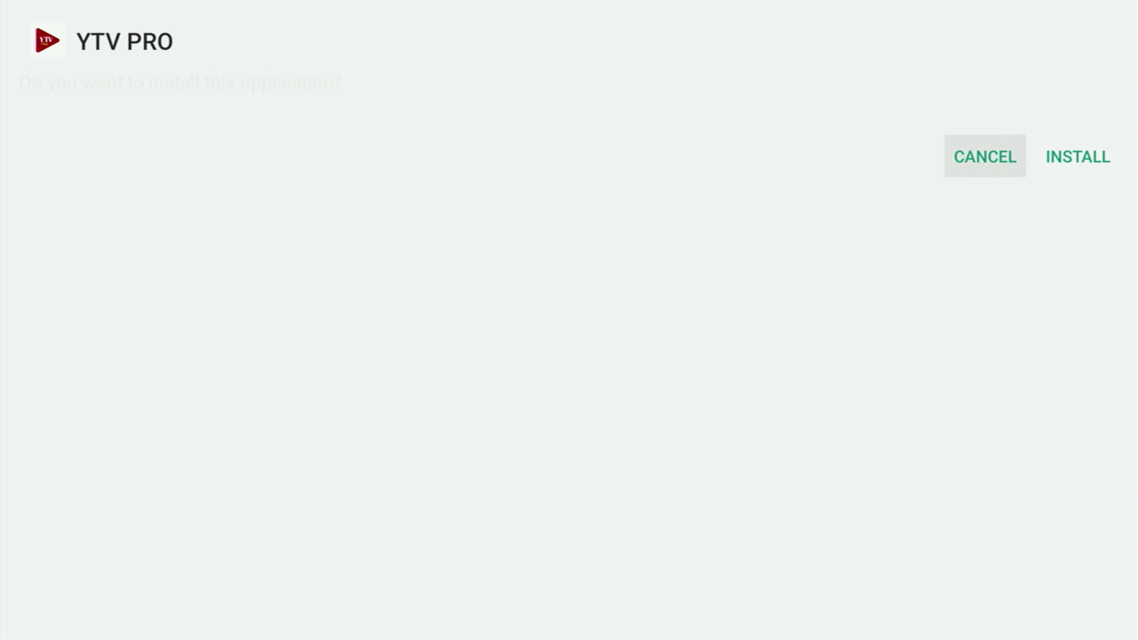
Install YTV PRO and close the installer with Done.
{"action": "key", "text": "Right"}
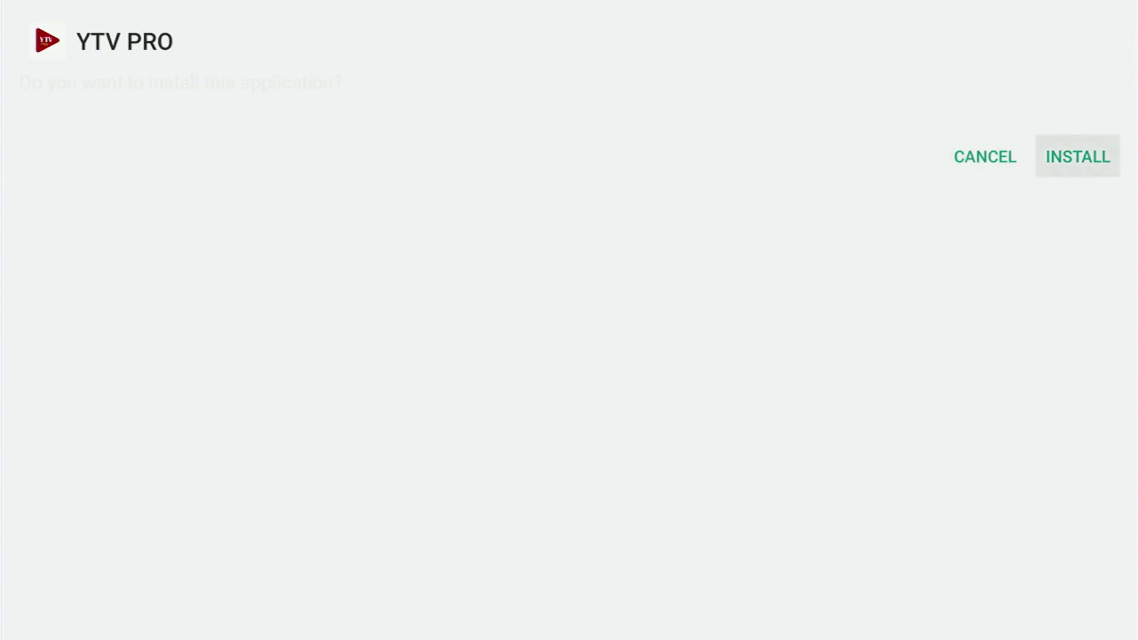
{"action": "key", "text": "Return"}
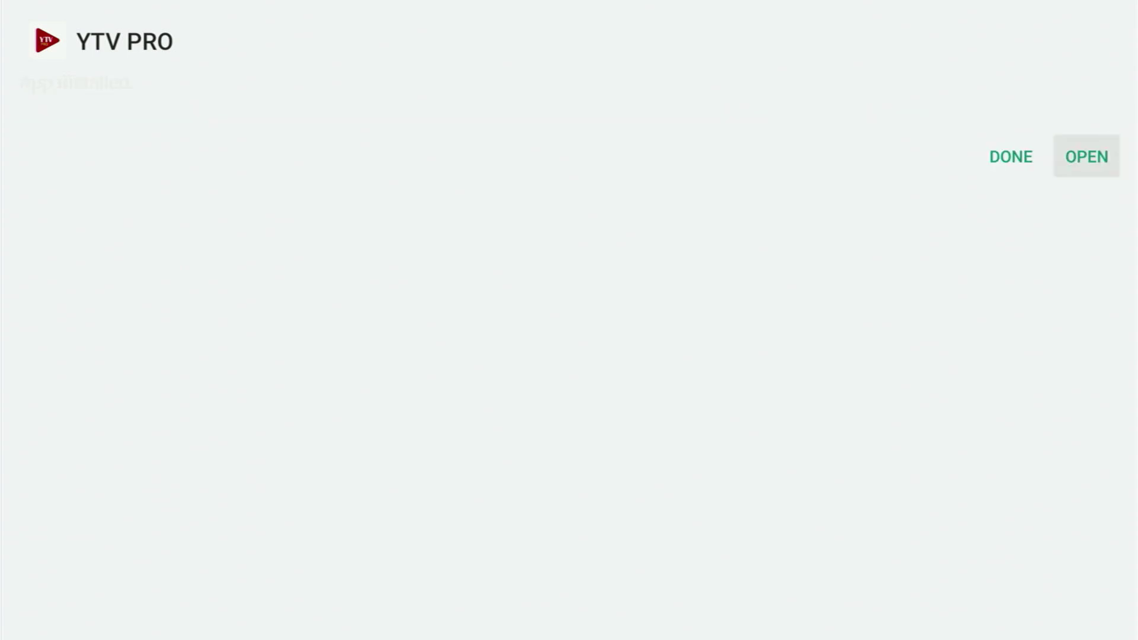
{"action": "key", "text": "Left"}
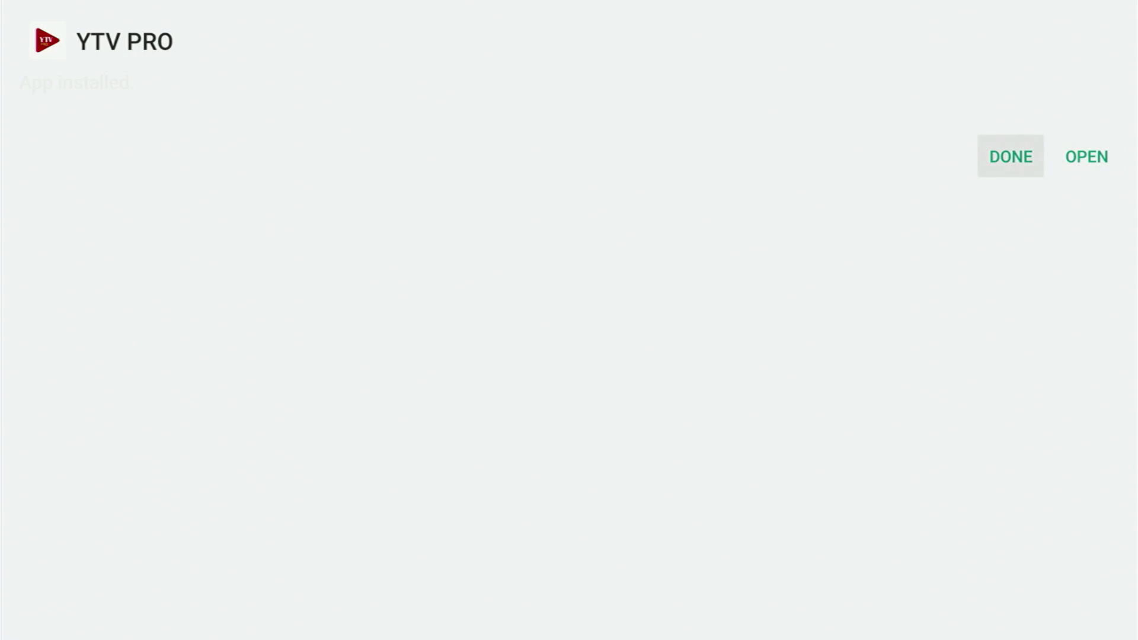
{"action": "key", "text": "Return"}
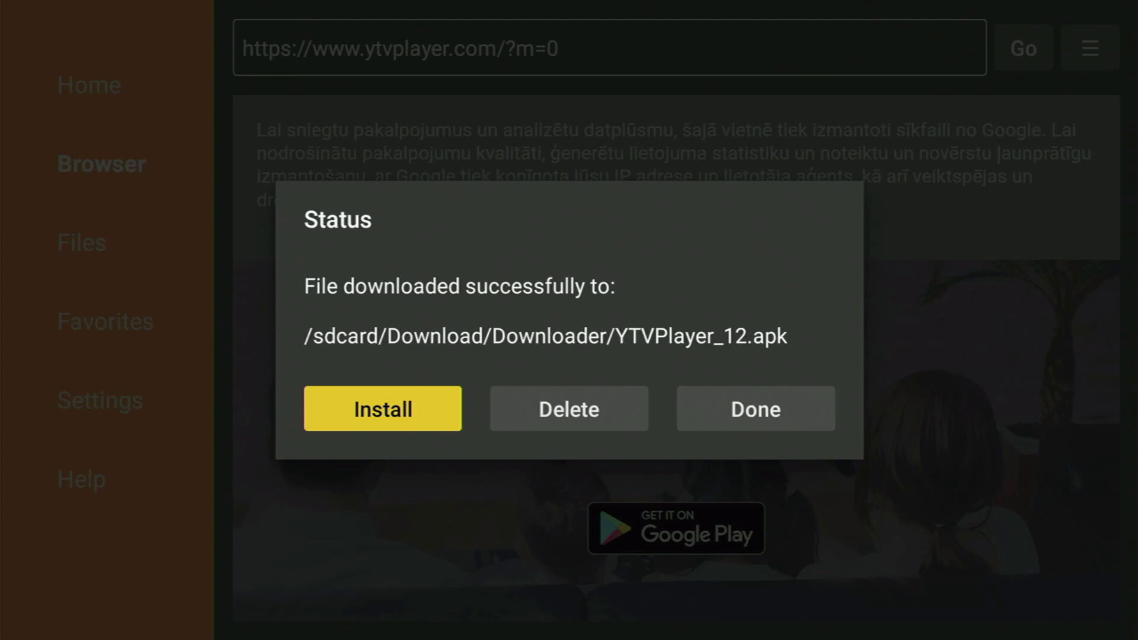
Delete the downloaded YTVPlayer_12.apk file from Downloader's Status dialog.
{"action": "key", "text": "Right"}
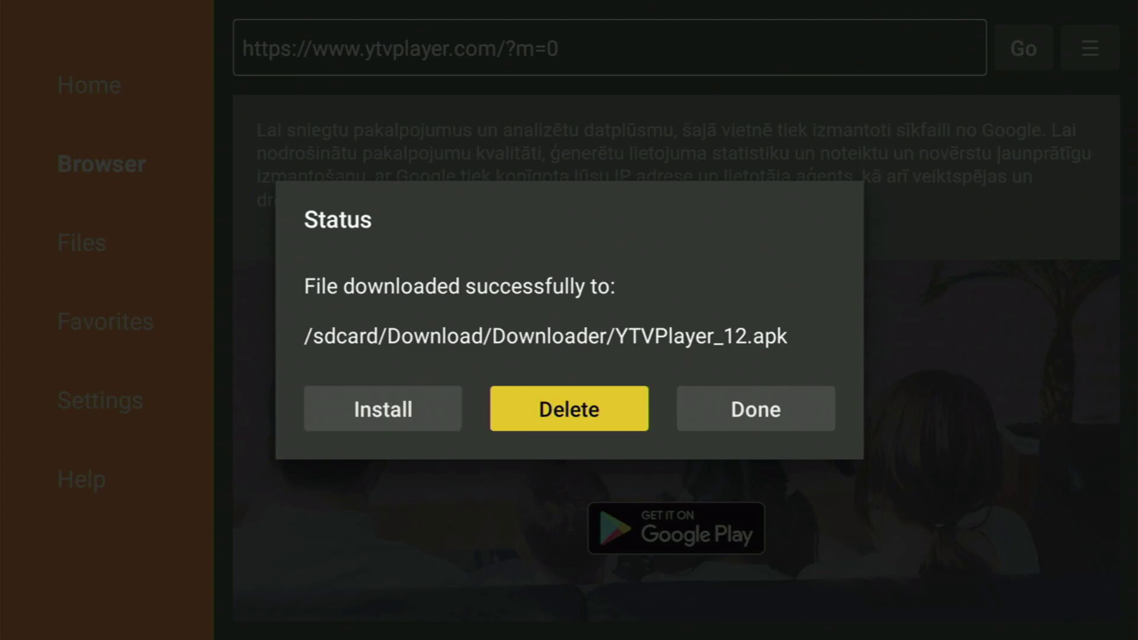
{"action": "key", "text": "Return"}
{"action": "key", "text": "Left"}
{"action": "key", "text": "Return"}
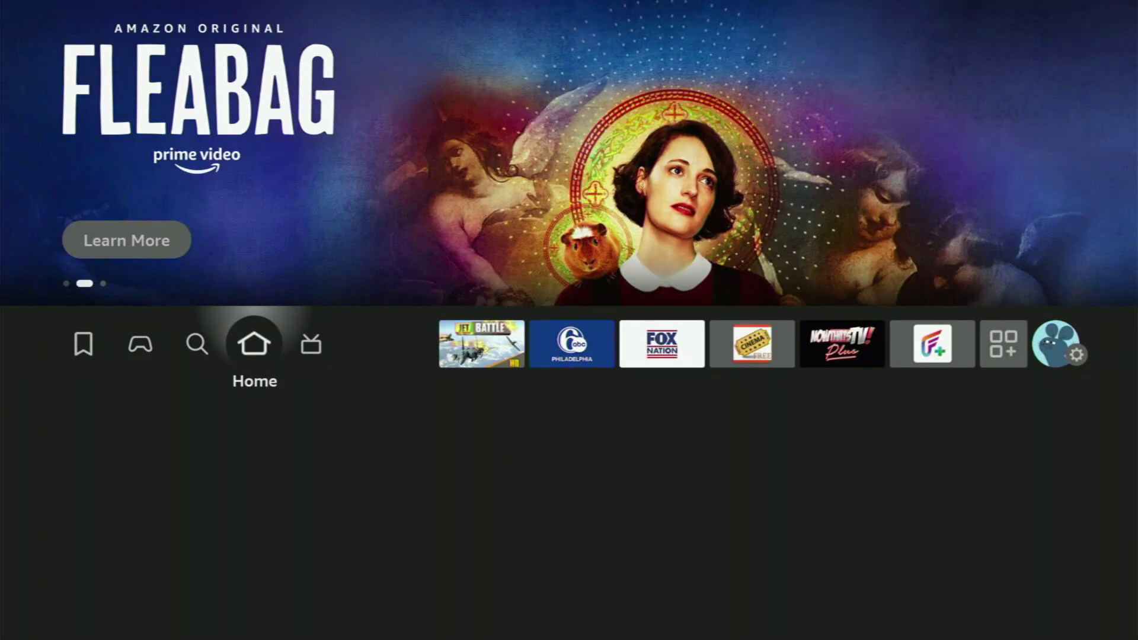
Open Your Apps & Channels and use Move to front on the YTV Pro tile.
{"action": "key", "text": "Right"}
{"action": "key", "text": "Right"}
{"action": "key", "text": "Right"}
{"action": "key", "text": "Right"}
{"action": "key", "text": "Right"}
{"action": "key", "text": "Right"}
{"action": "key", "text": "Right"}
{"action": "key", "text": "Right"}
{"action": "key", "text": "Right"}
{"action": "key", "text": "Left"}
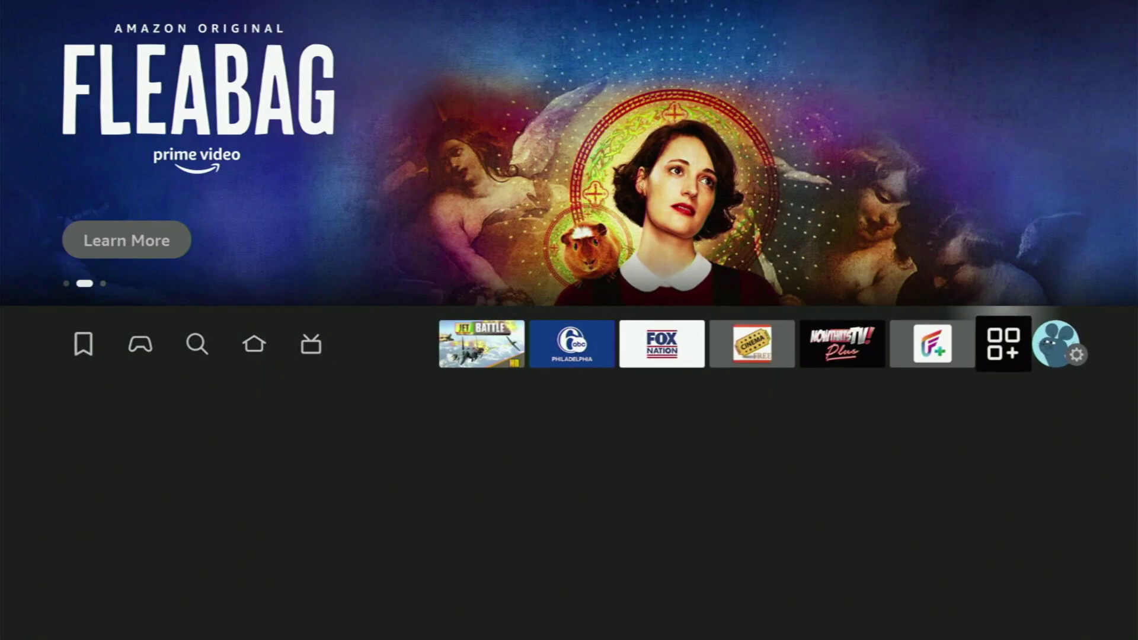
{"action": "key", "text": "Return"}
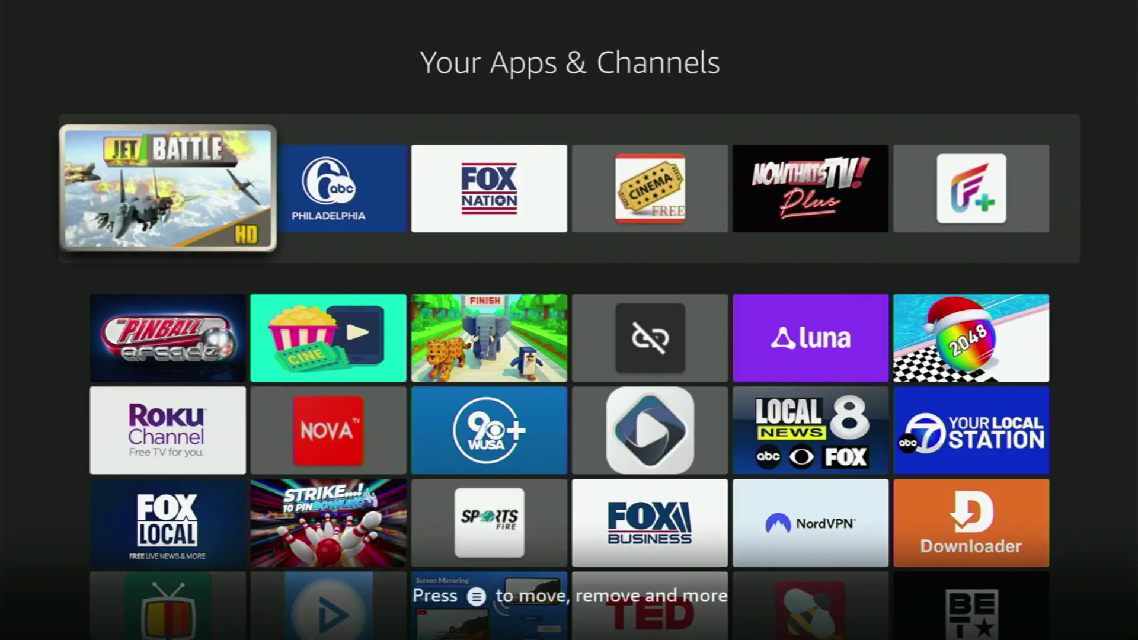
{"action": "key", "text": "Down"}
{"action": "key", "text": "Down"}
{"action": "key", "text": "Down"}
{"action": "key", "text": "Down"}
{"action": "key", "text": "Right"}
{"action": "key", "text": "Right"}
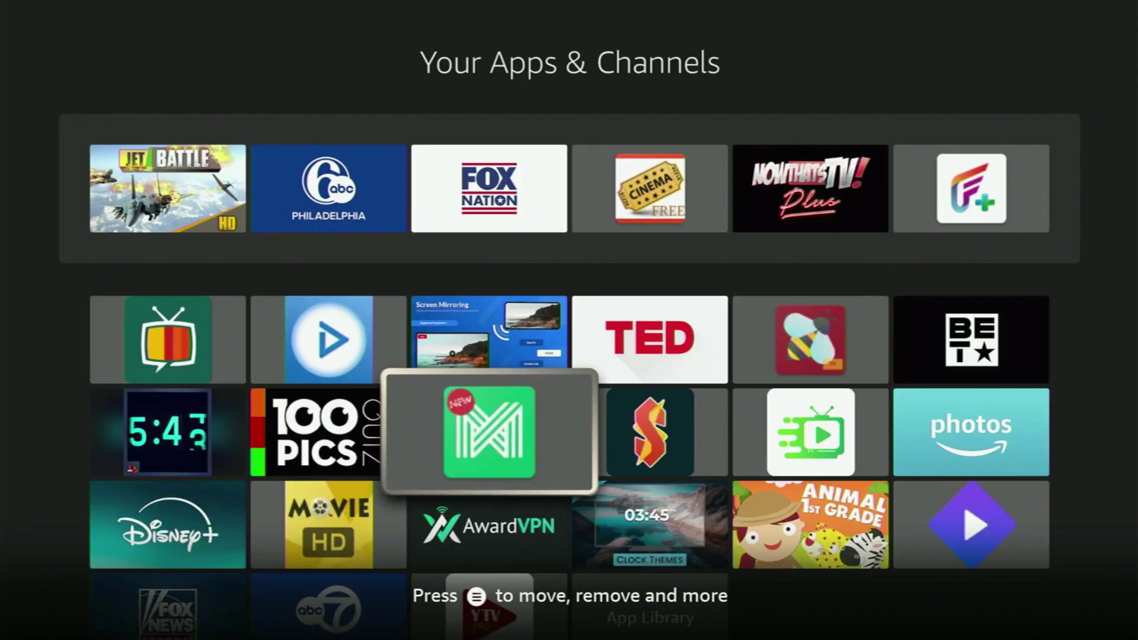
{"action": "key", "text": "Down"}
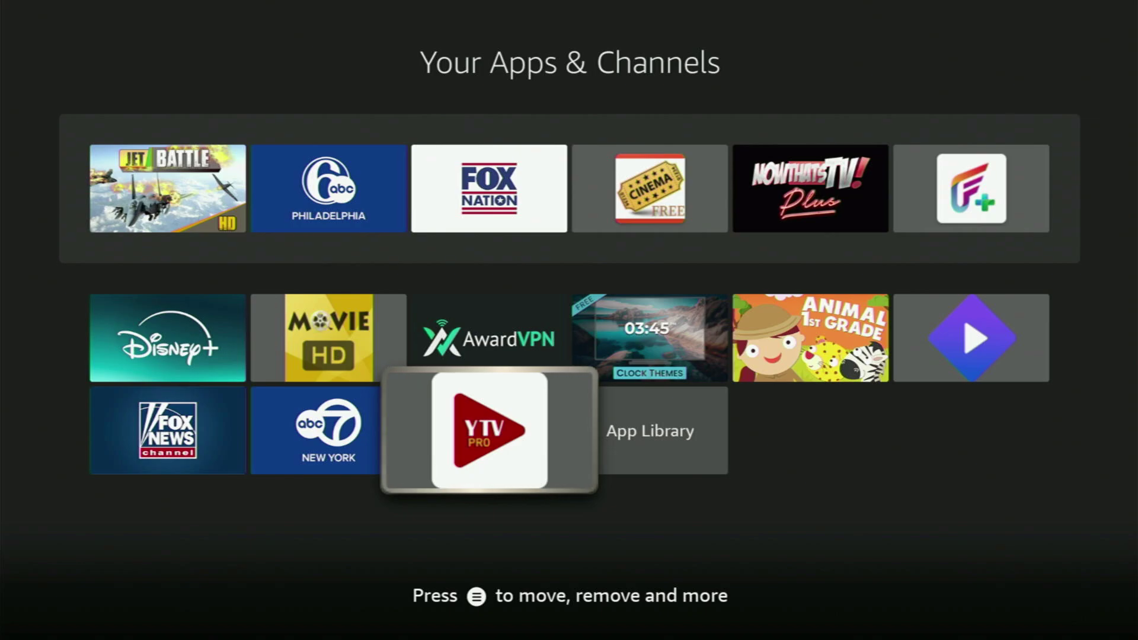
{"action": "key", "text": "Menu"}
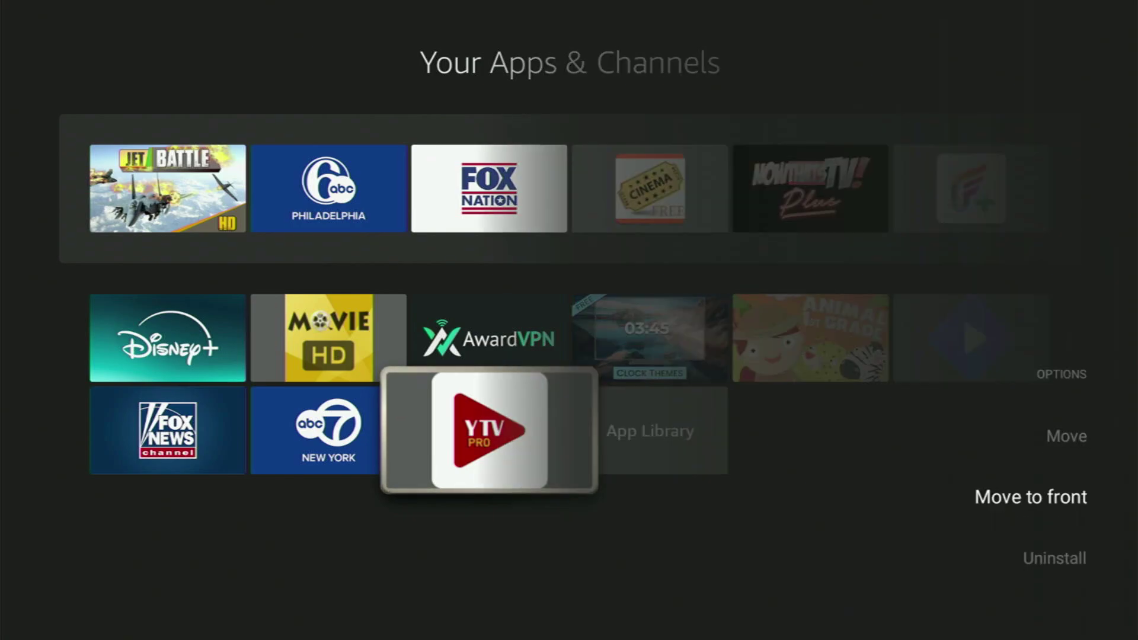
{"action": "key", "text": "Return"}
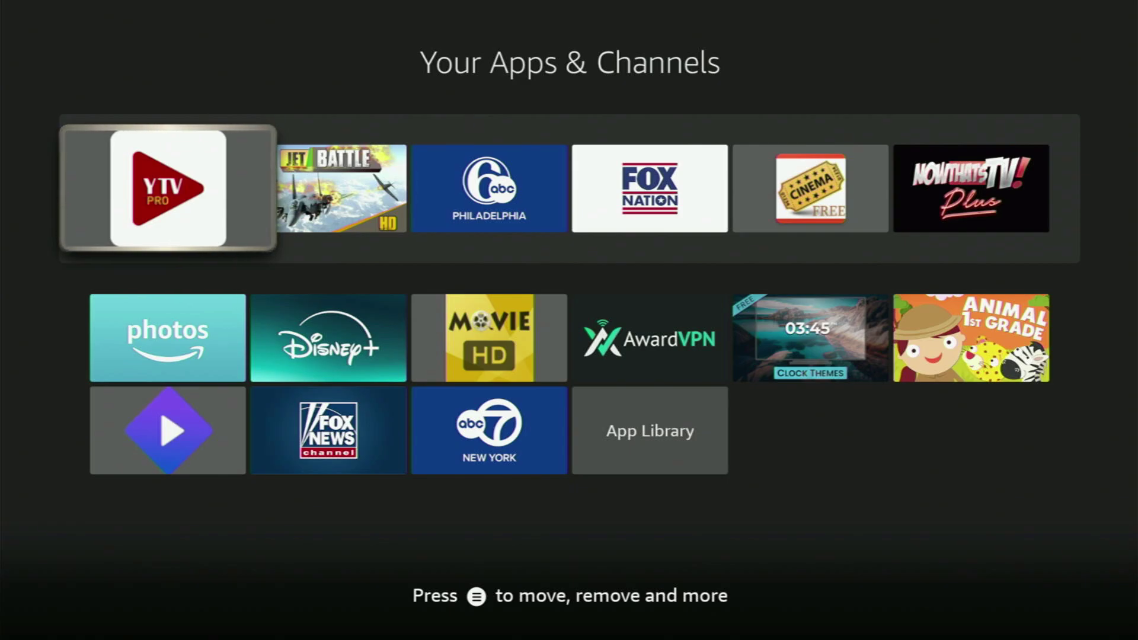
Return to the YTV Pro tile at the start of the top row and launch it.
{"action": "key", "text": "Down"}
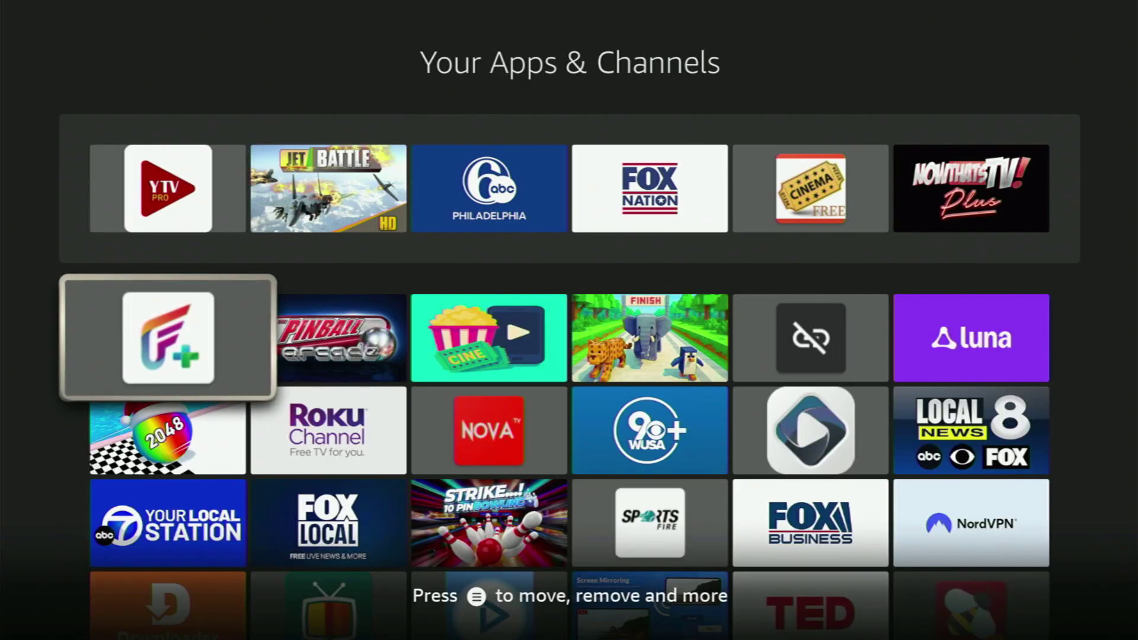
{"action": "key", "text": "Down"}
{"action": "key", "text": "Down"}
{"action": "key", "text": "Right"}
{"action": "key", "text": "Right"}
{"action": "key", "text": "Right"}
{"action": "key", "text": "Right"}
{"action": "key", "text": "Right"}
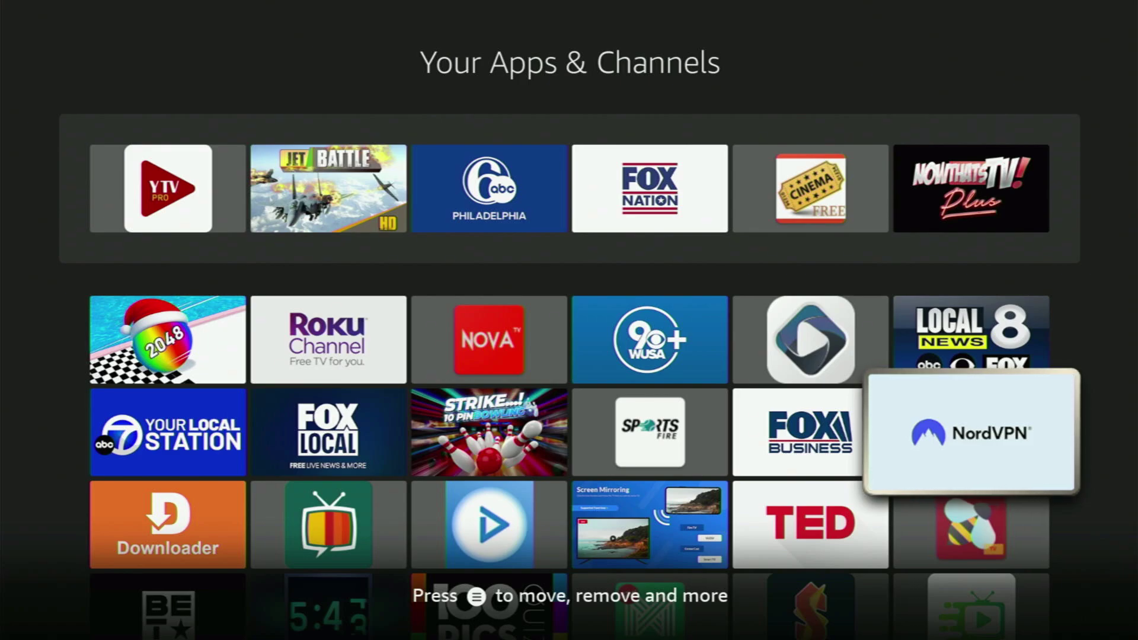
{"action": "key", "text": "Up"}
{"action": "key", "text": "Up"}
{"action": "key", "text": "Up"}
{"action": "key", "text": "Left"}
{"action": "key", "text": "Left"}
{"action": "key", "text": "Left"}
{"action": "key", "text": "Left"}
{"action": "key", "text": "Left"}
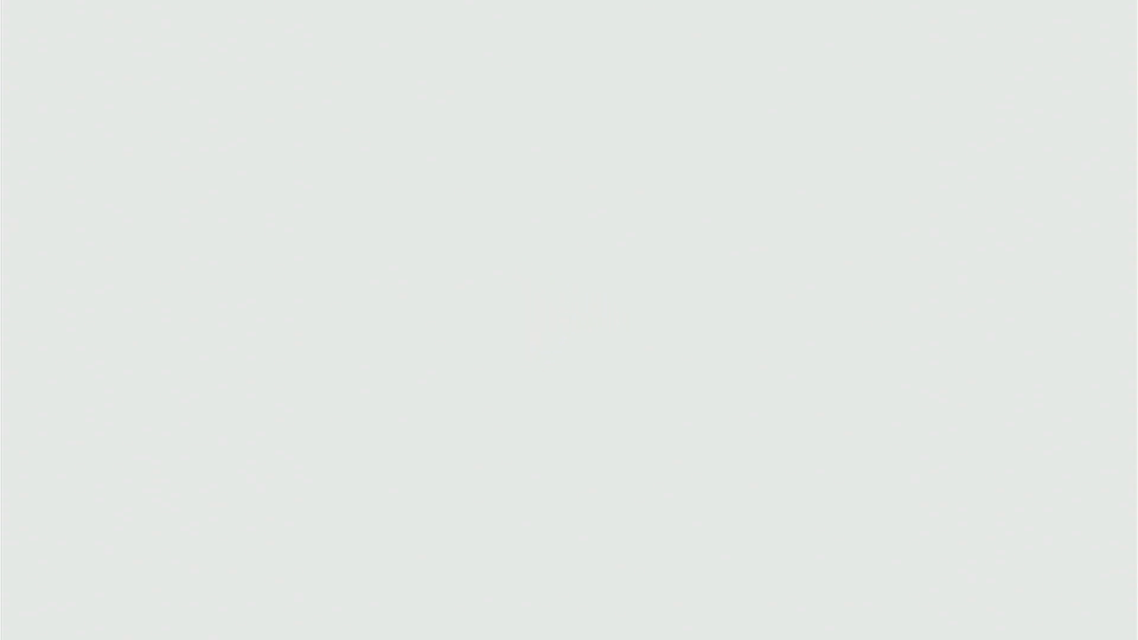
Open Online Videos, start a new link with +, and focus the URL field.
{"action": "key", "text": "Down"}
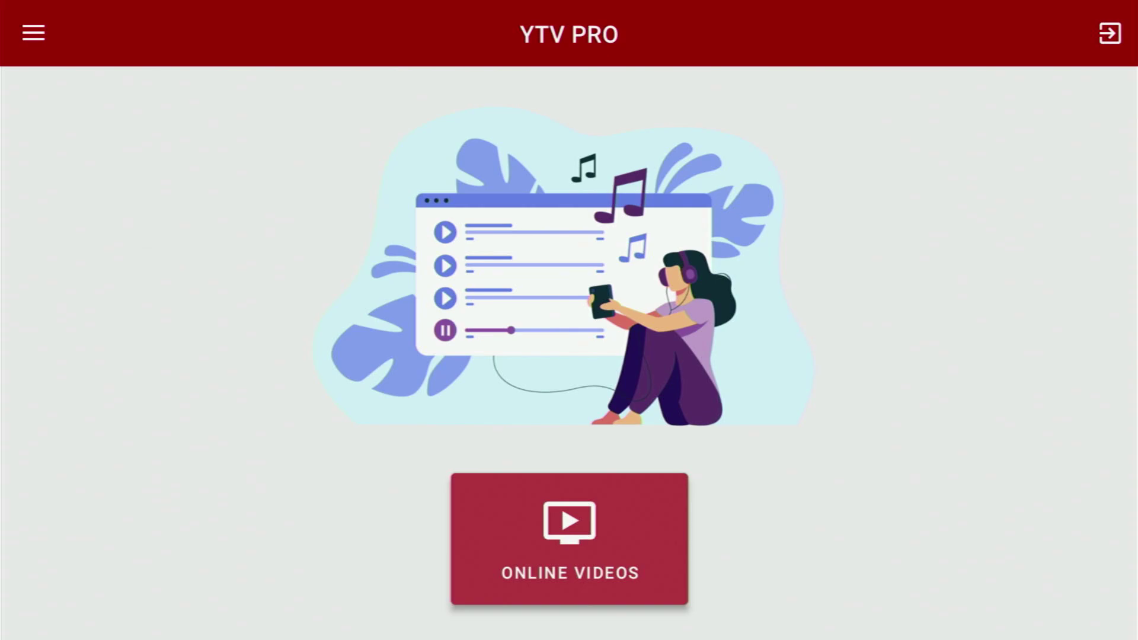
{"action": "key", "text": "Return"}
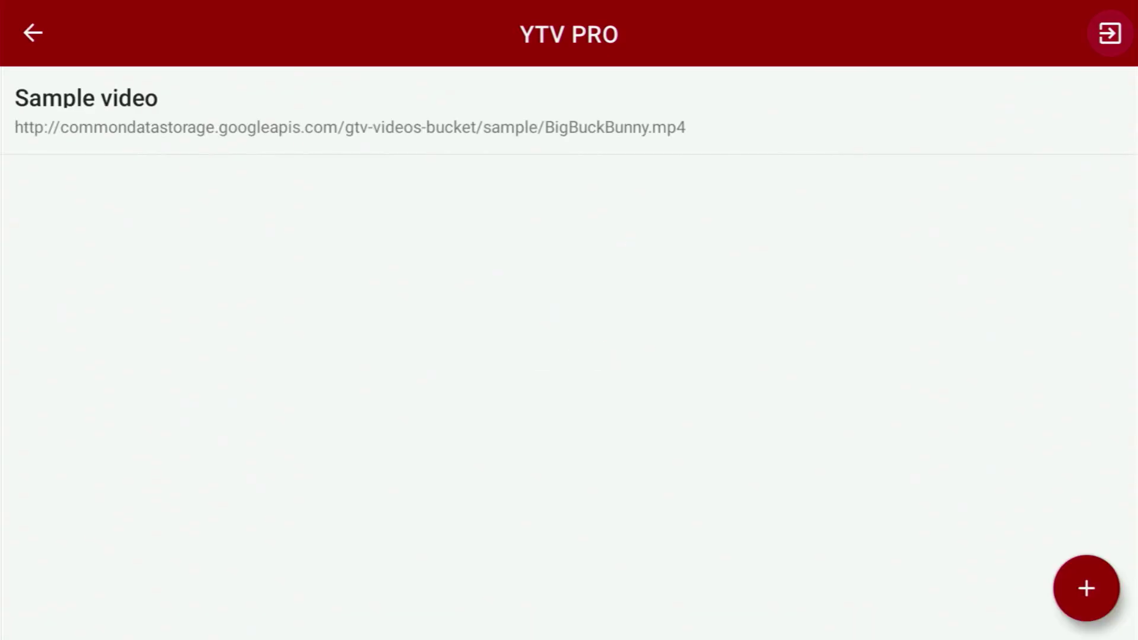
{"action": "key", "text": "Down"}
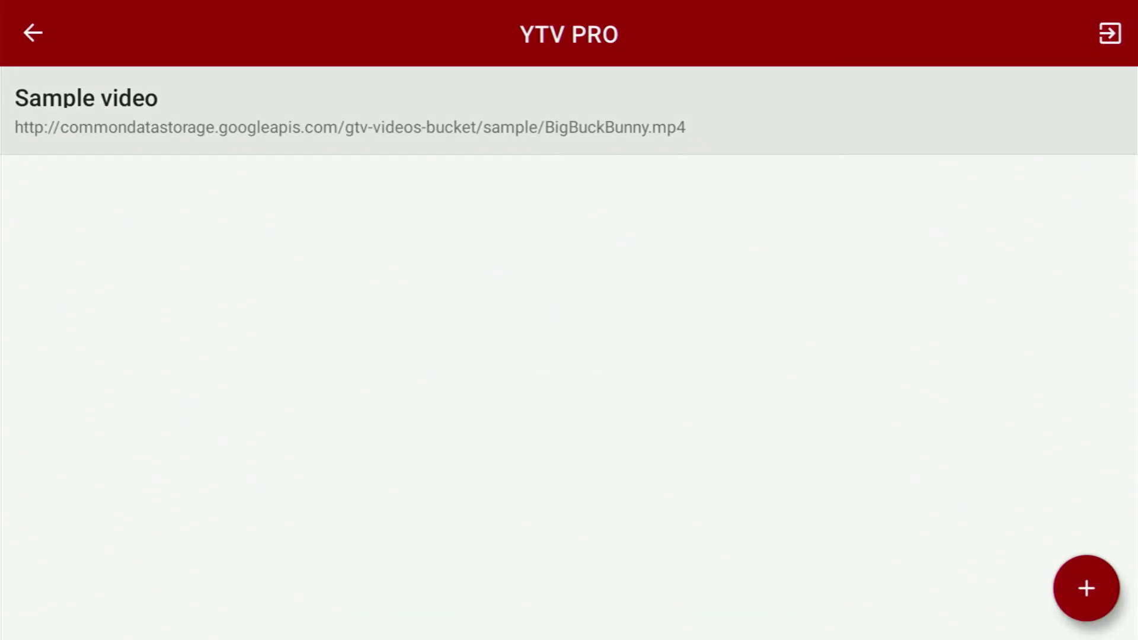
{"action": "key", "text": "Down"}
{"action": "key", "text": "Return"}
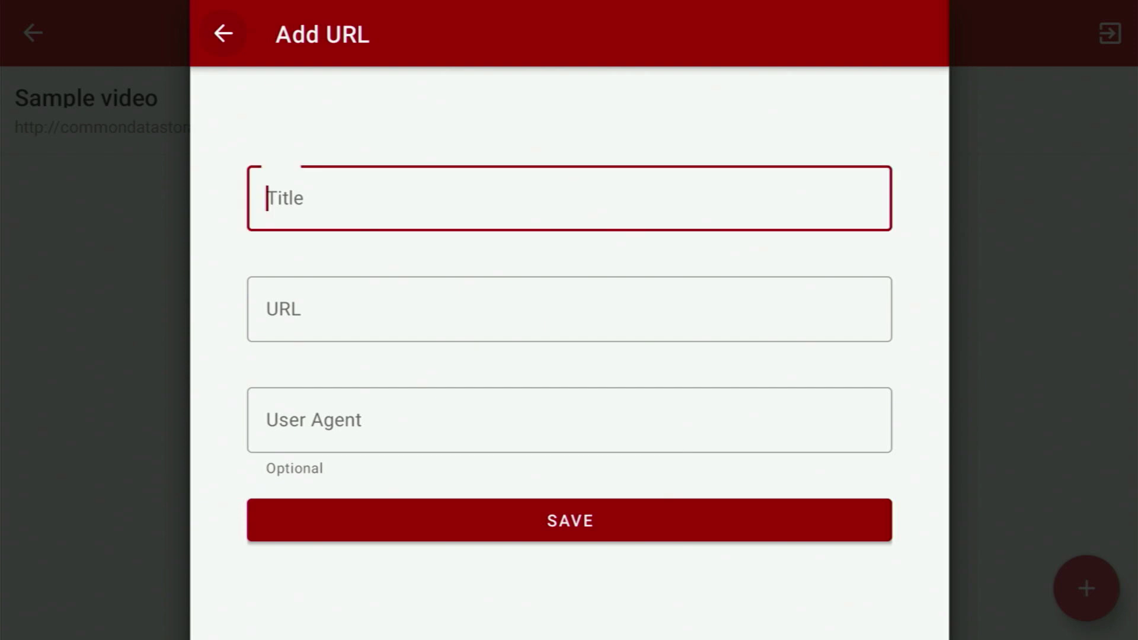
{"action": "key", "text": "Down"}
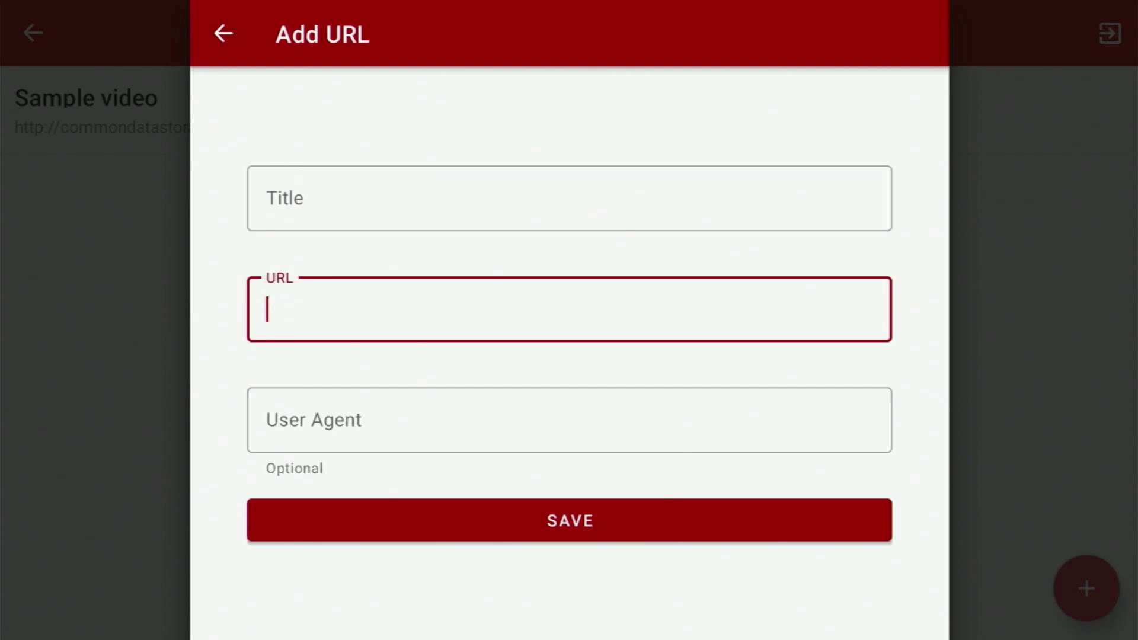